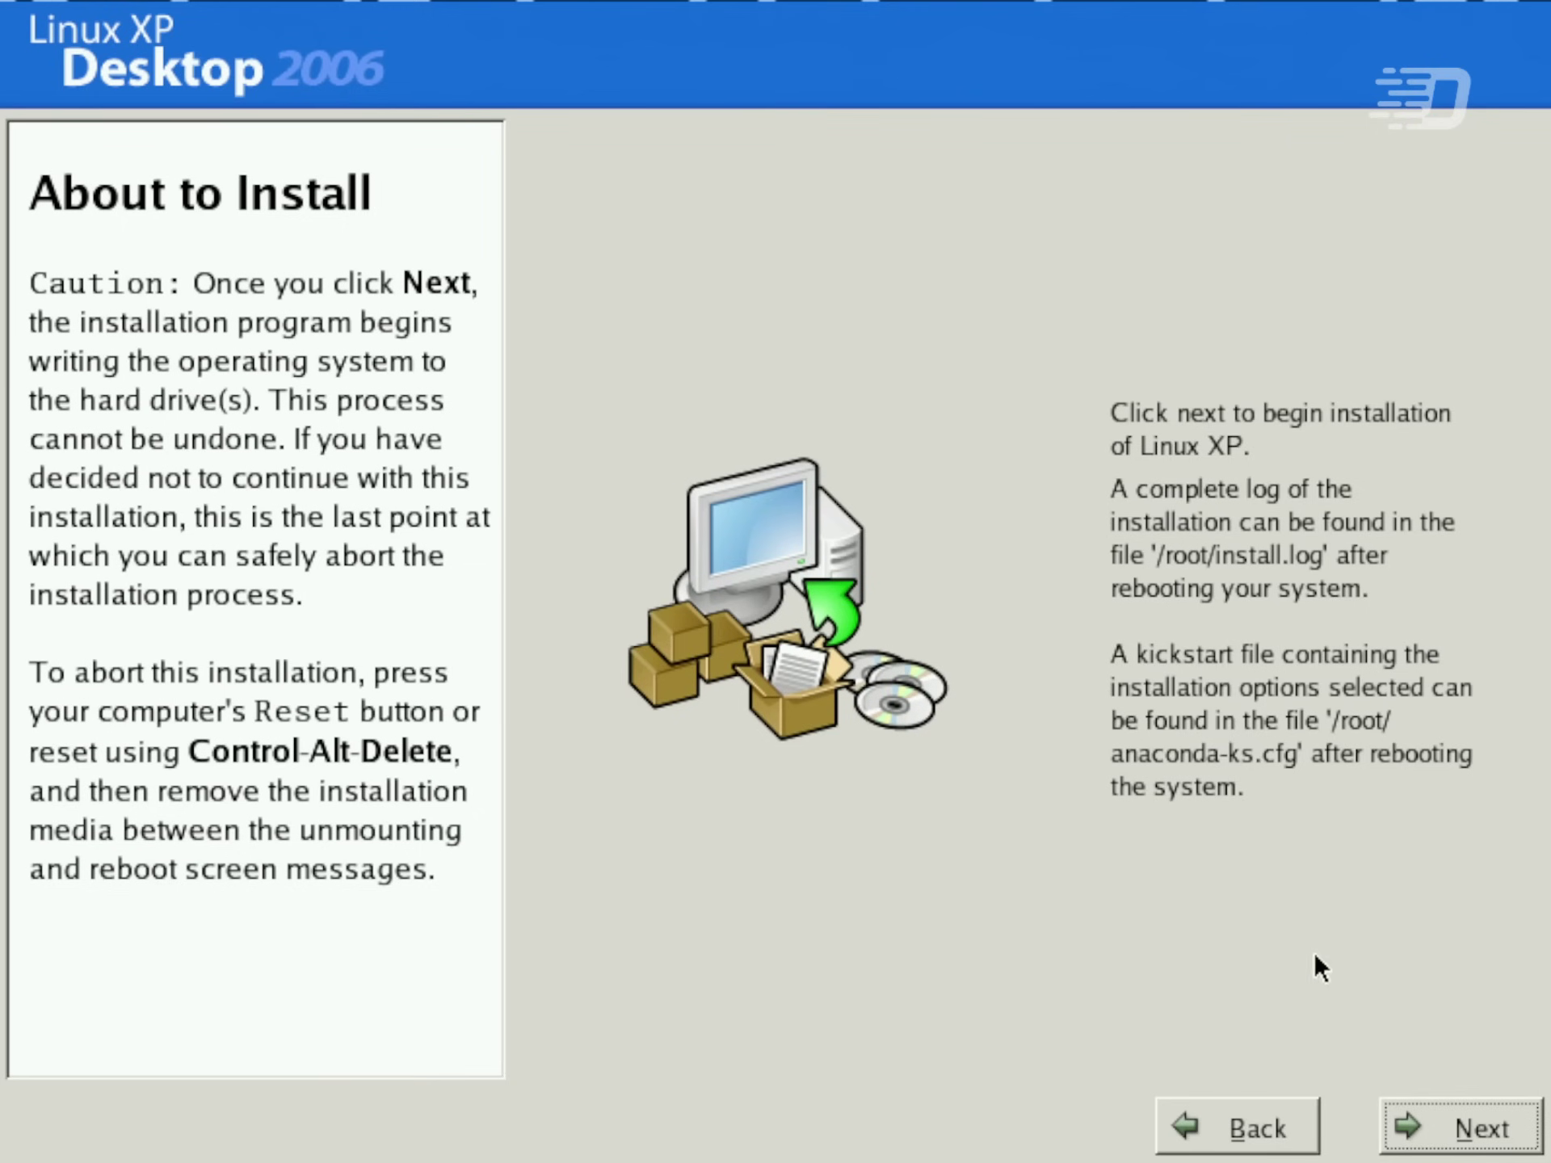
Advance the Linux XP Desktop 2006 installer to the license agreement and accept it
{"action": "left_click", "coordinate": [1507, 1131]}
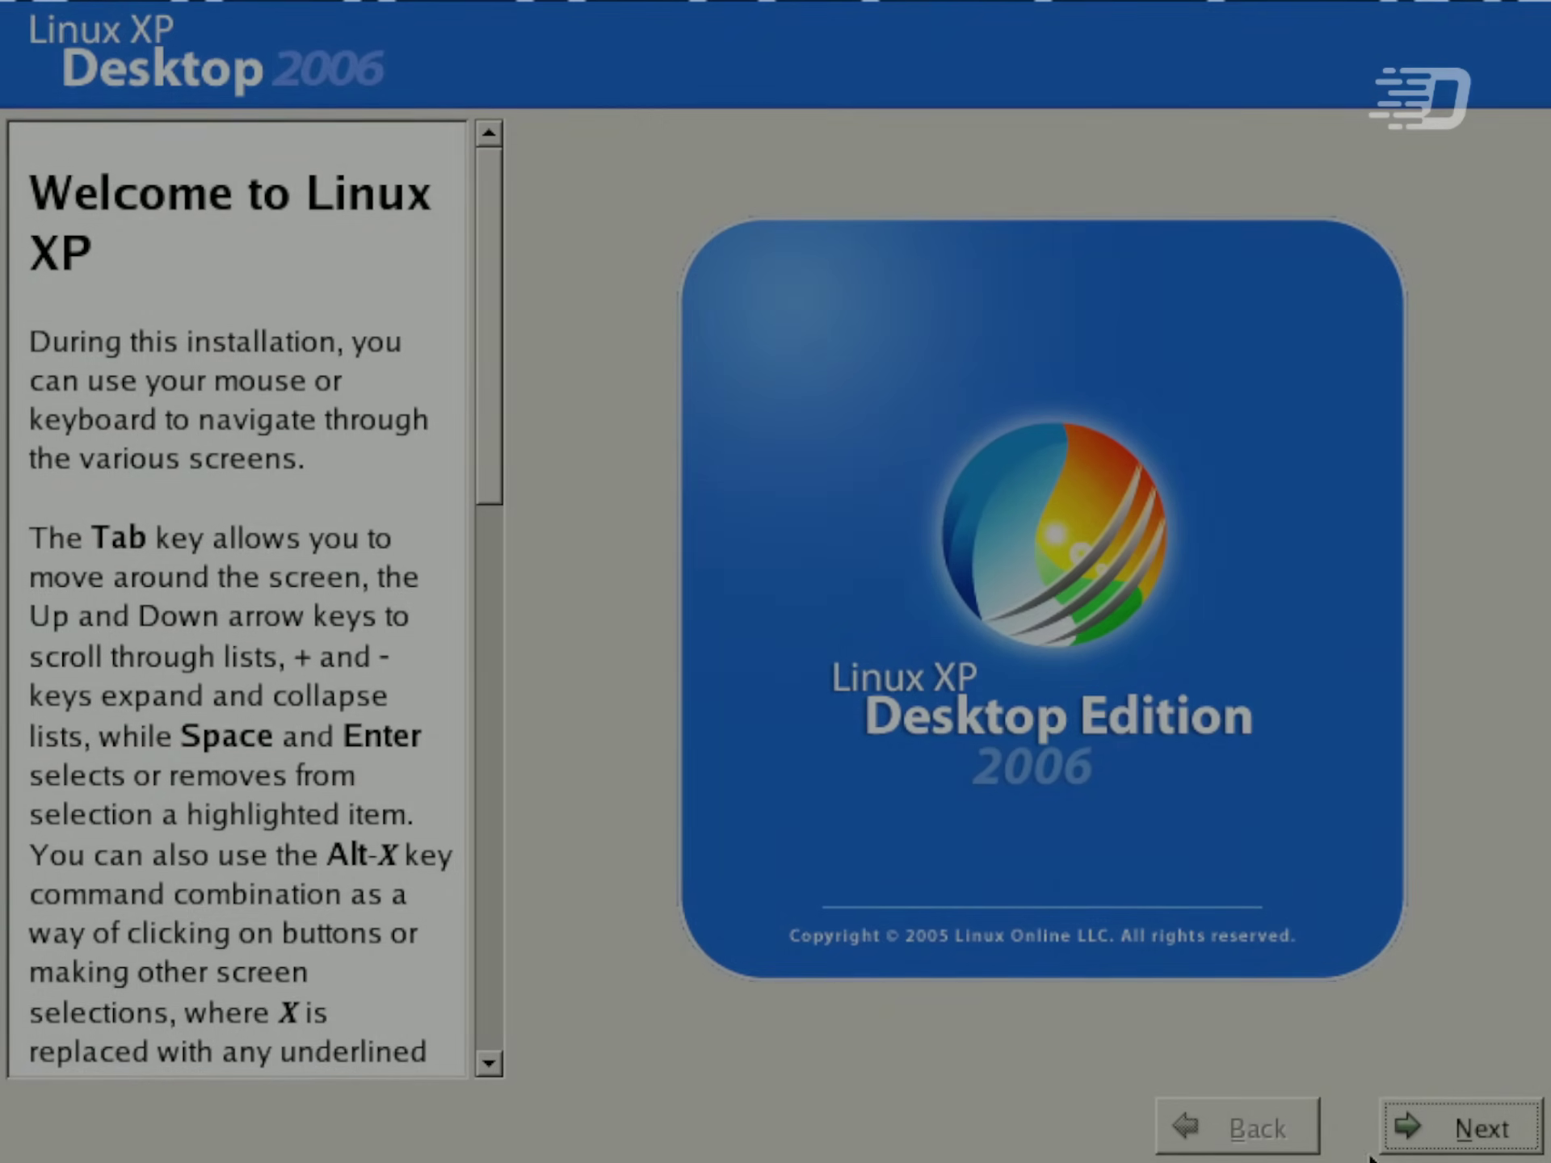
{"action": "left_click", "coordinate": [1413, 1123]}
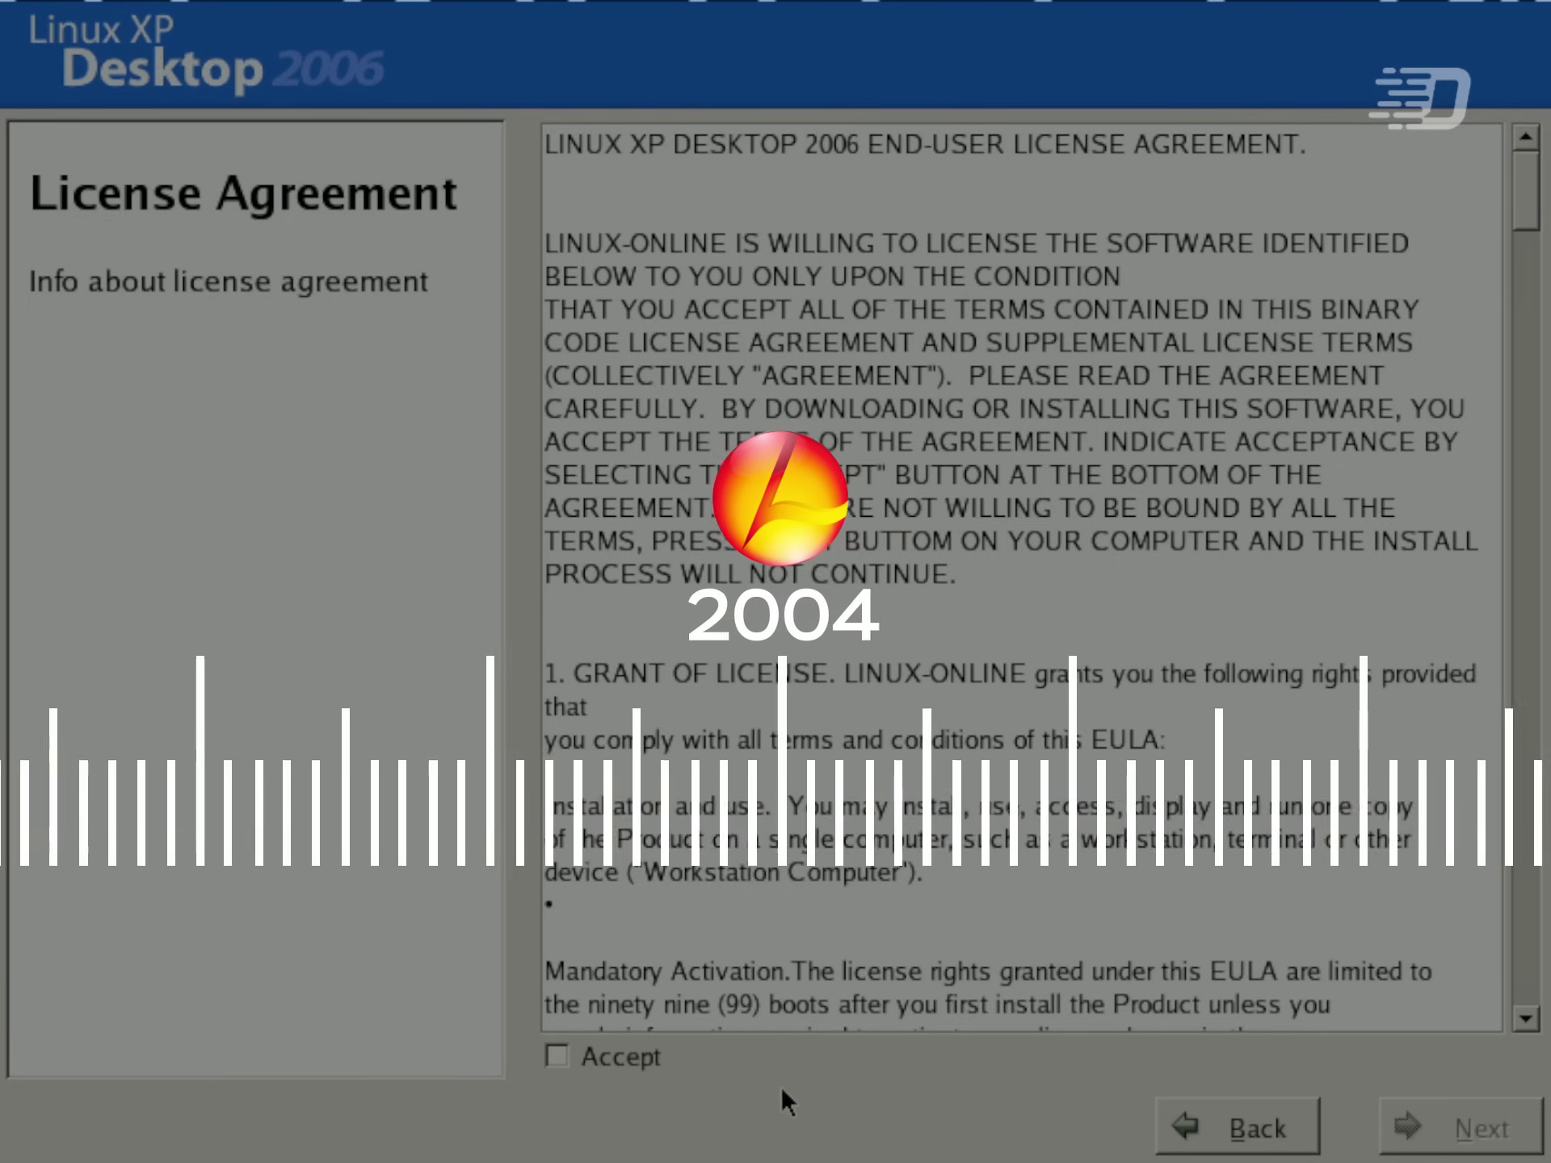
{"action": "left_click", "coordinate": [617, 1057]}
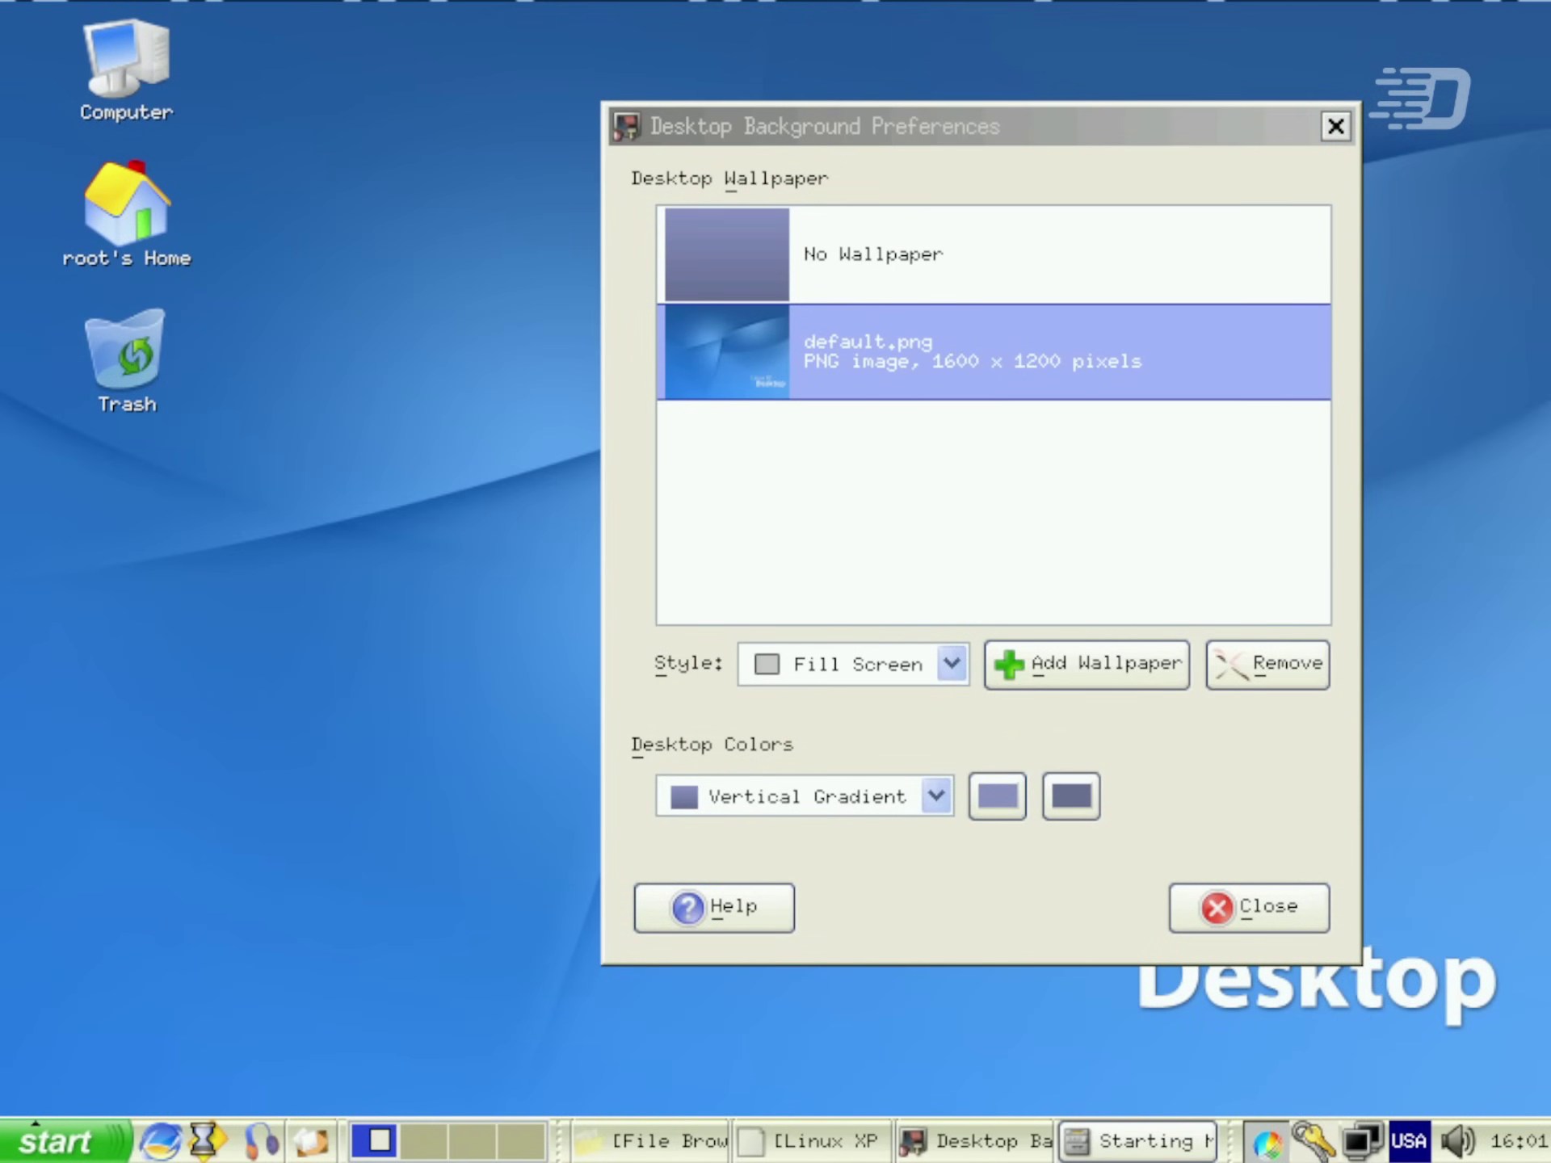
Launch the Calculator accessory and move the Desktop Background Preferences window up towards the upper-right corner of the desktop
{"action": "key", "text": "ctrl+Escape"}
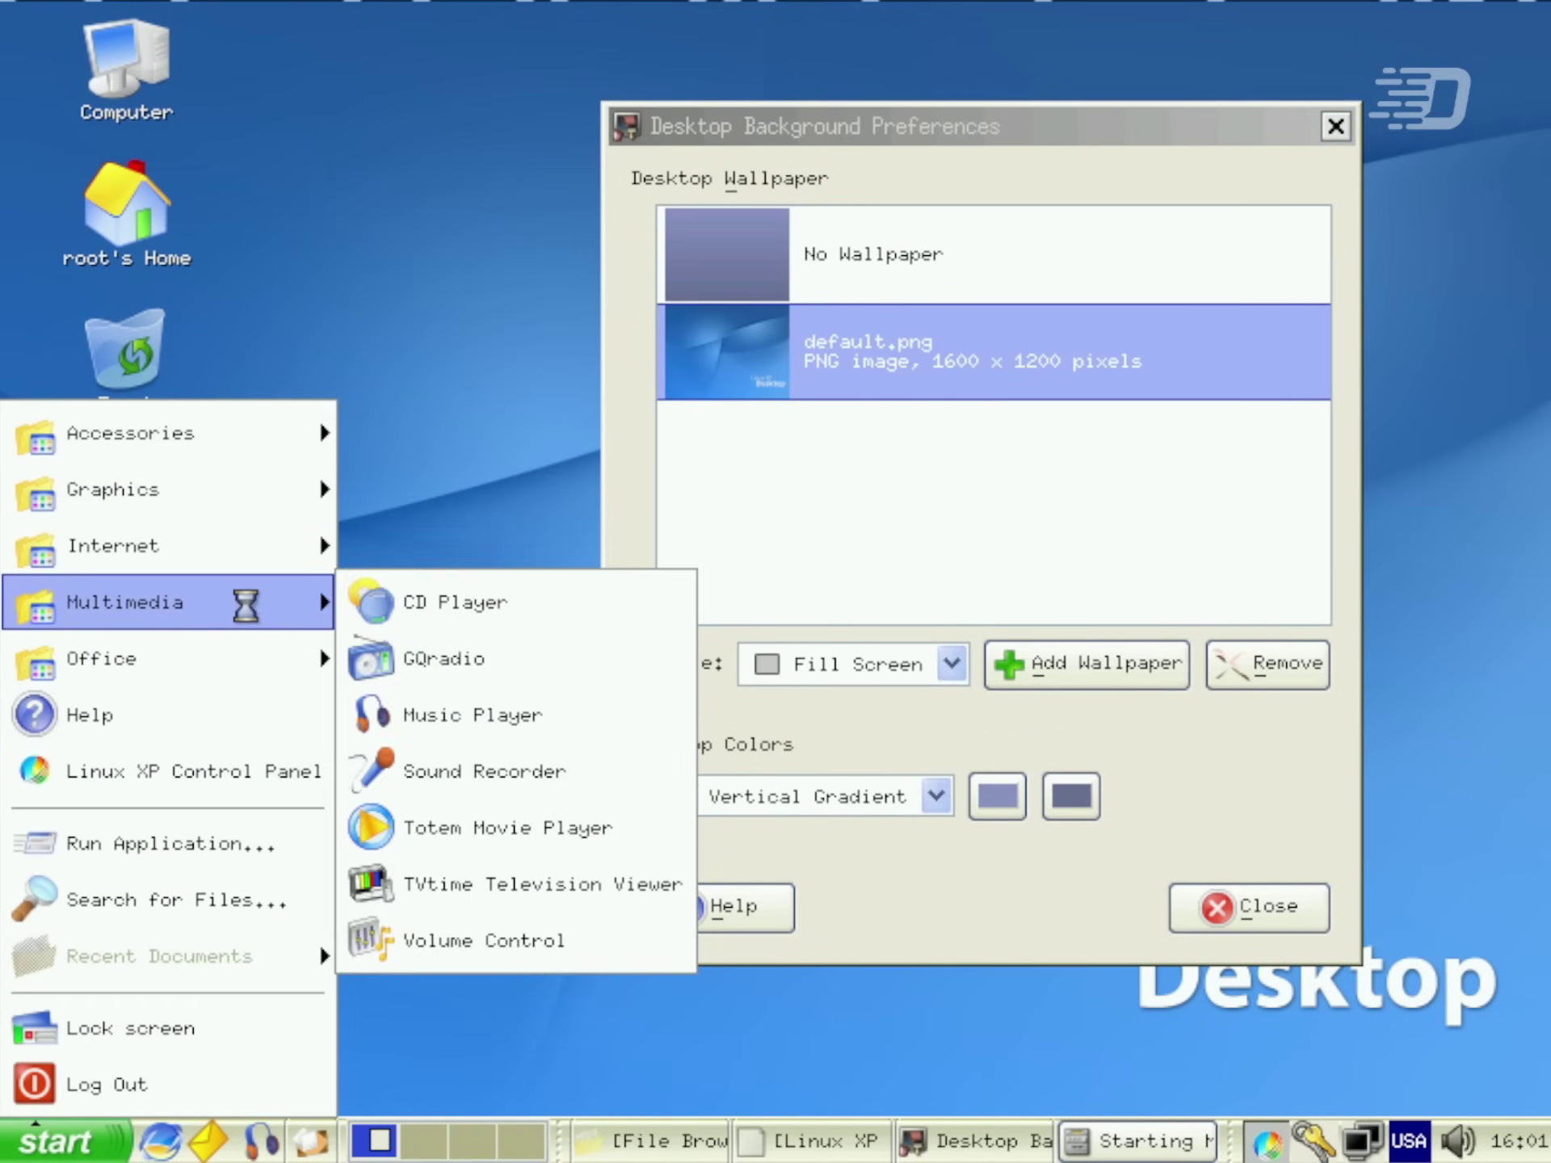
{"action": "mouse_move", "coordinate": [241, 440]}
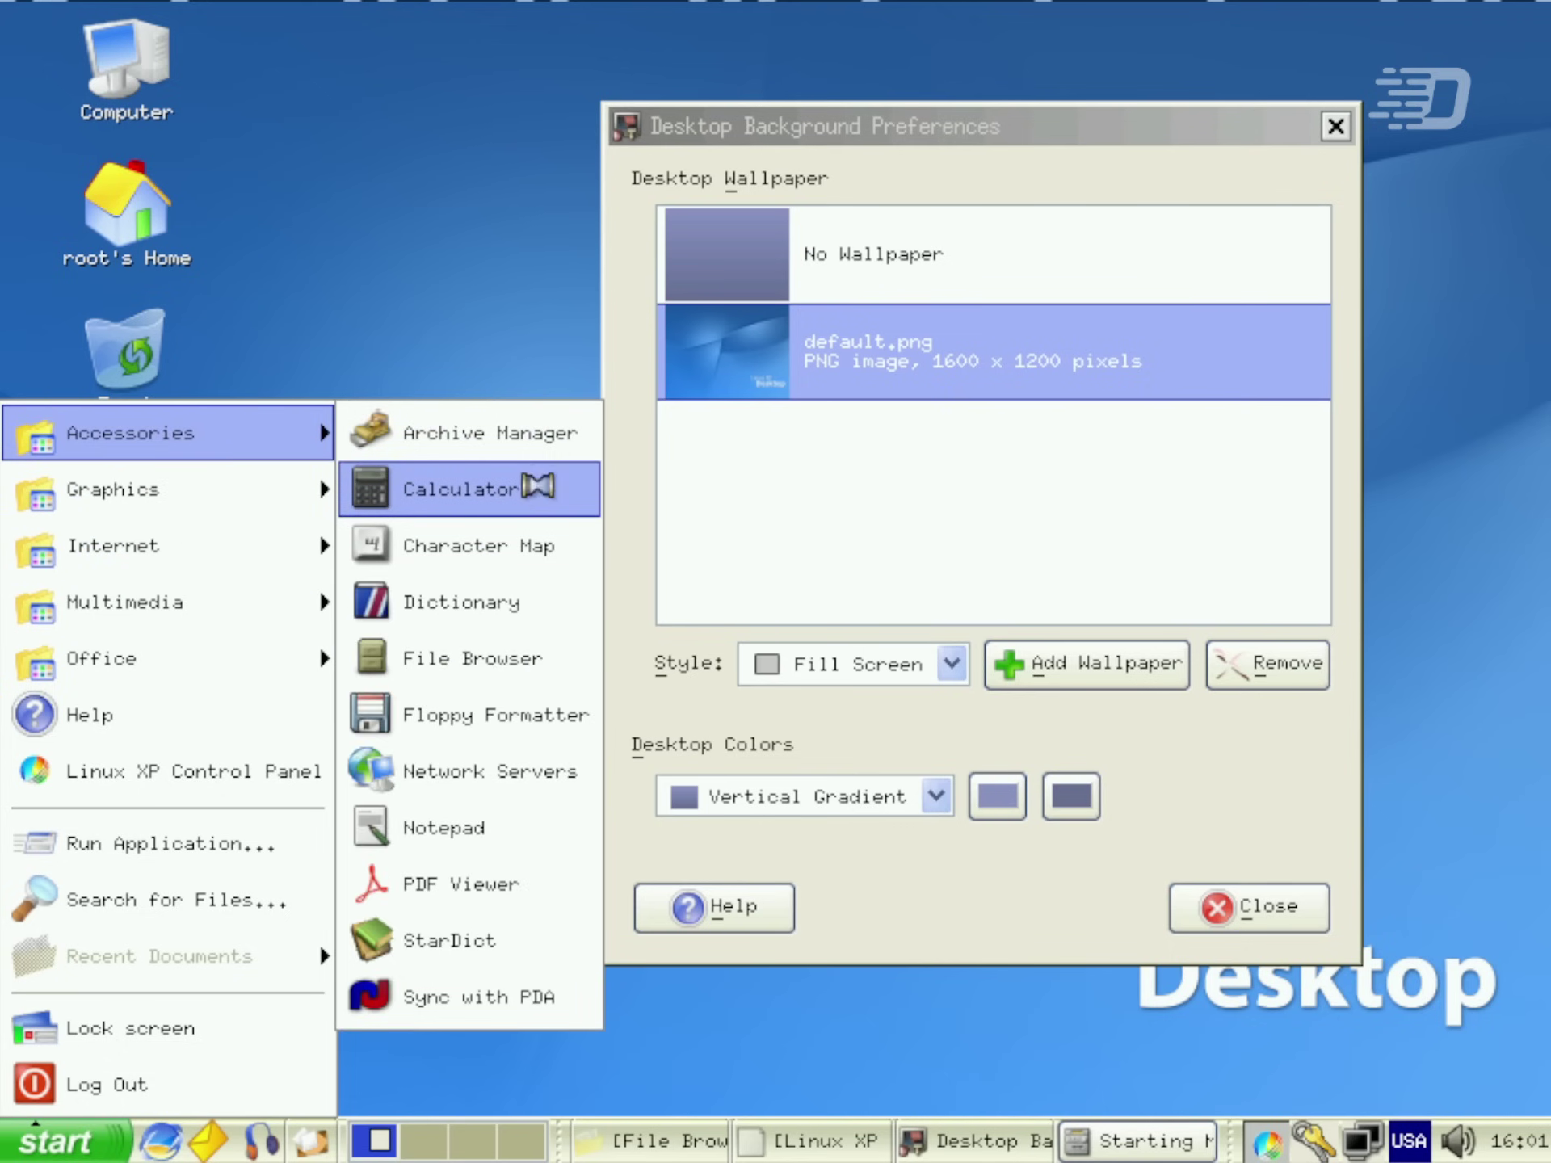
{"action": "left_click", "coordinate": [536, 488]}
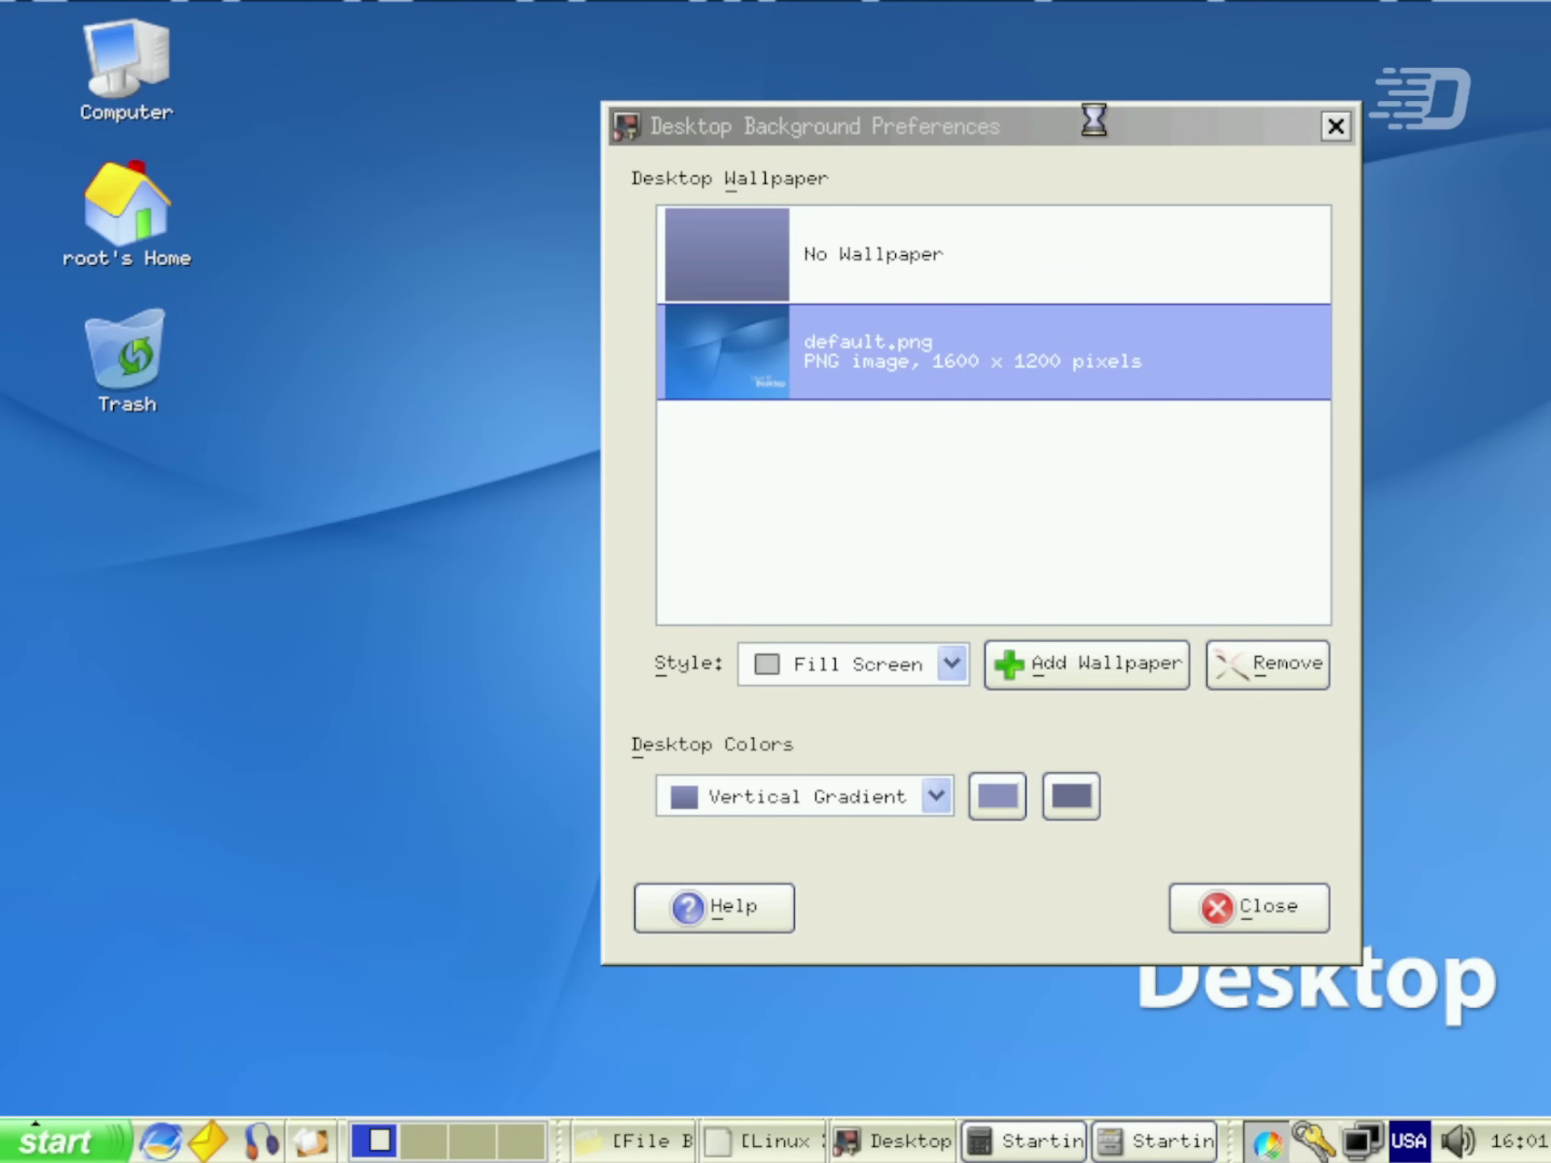
{"action": "left_click_drag", "start_coordinate": [1095, 119], "coordinate": [1277, 70]}
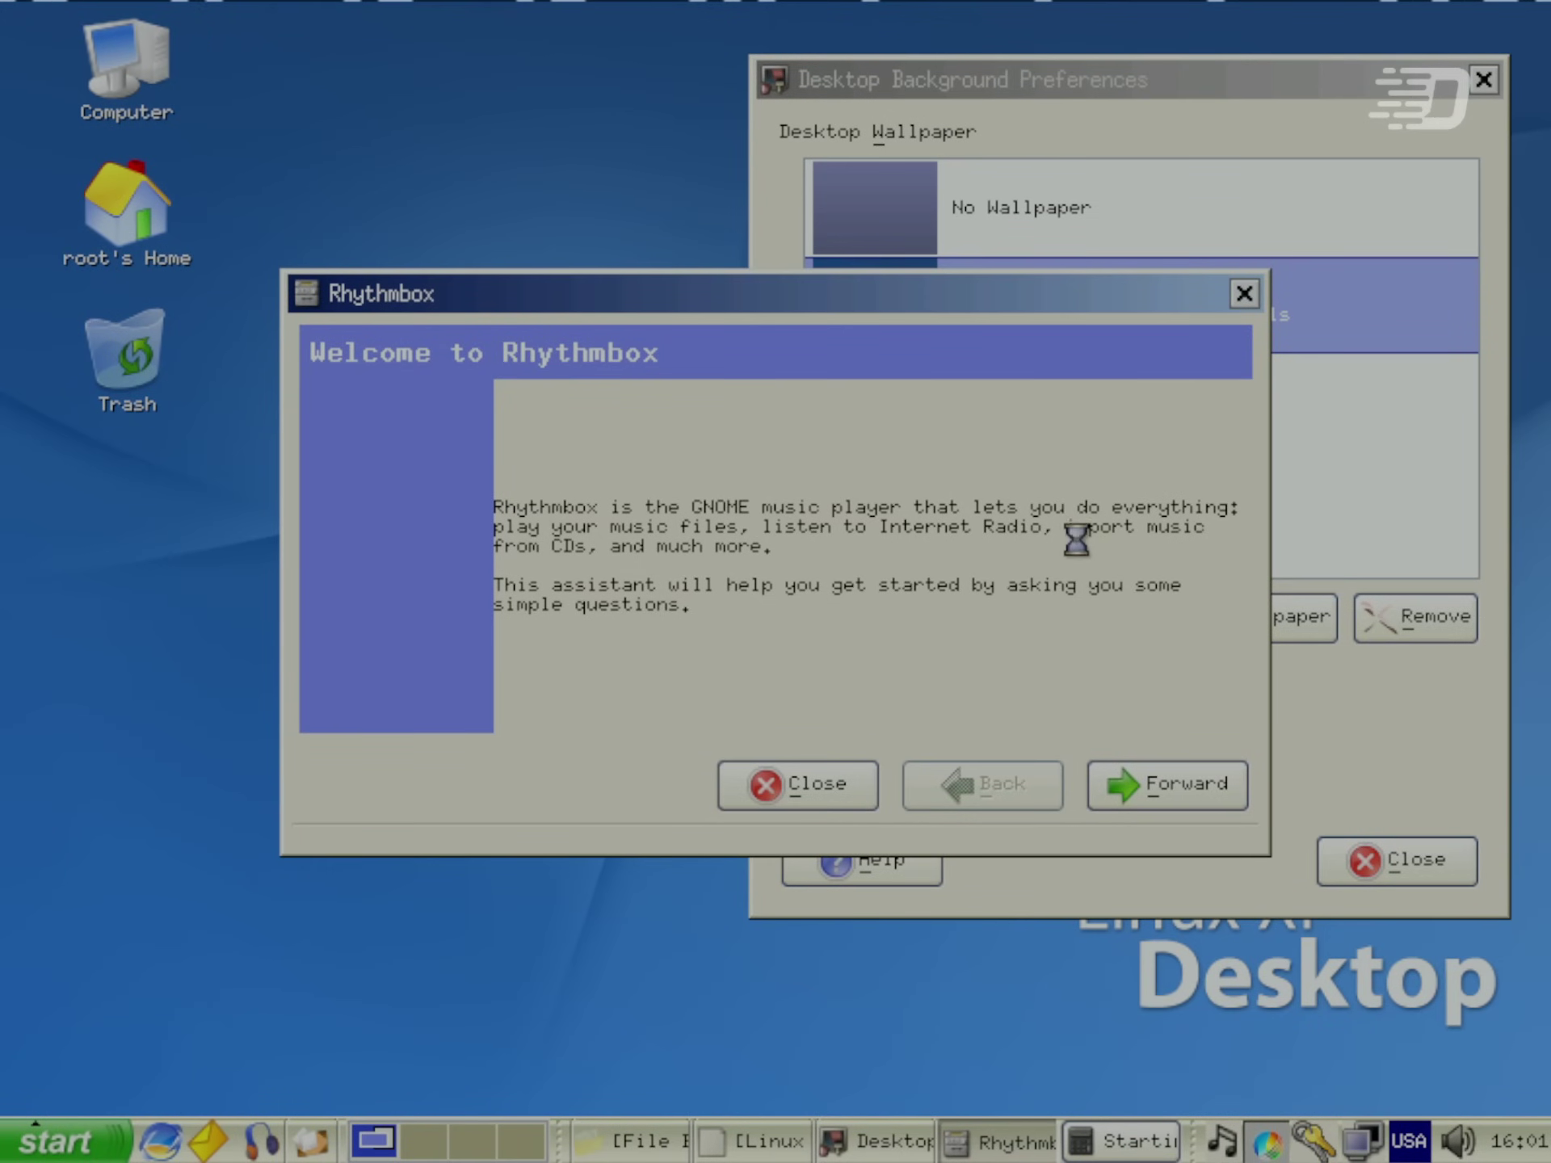
Go through the Rhythmbox setup assistant, including the music library page, and apply it
{"action": "left_click", "coordinate": [1173, 791]}
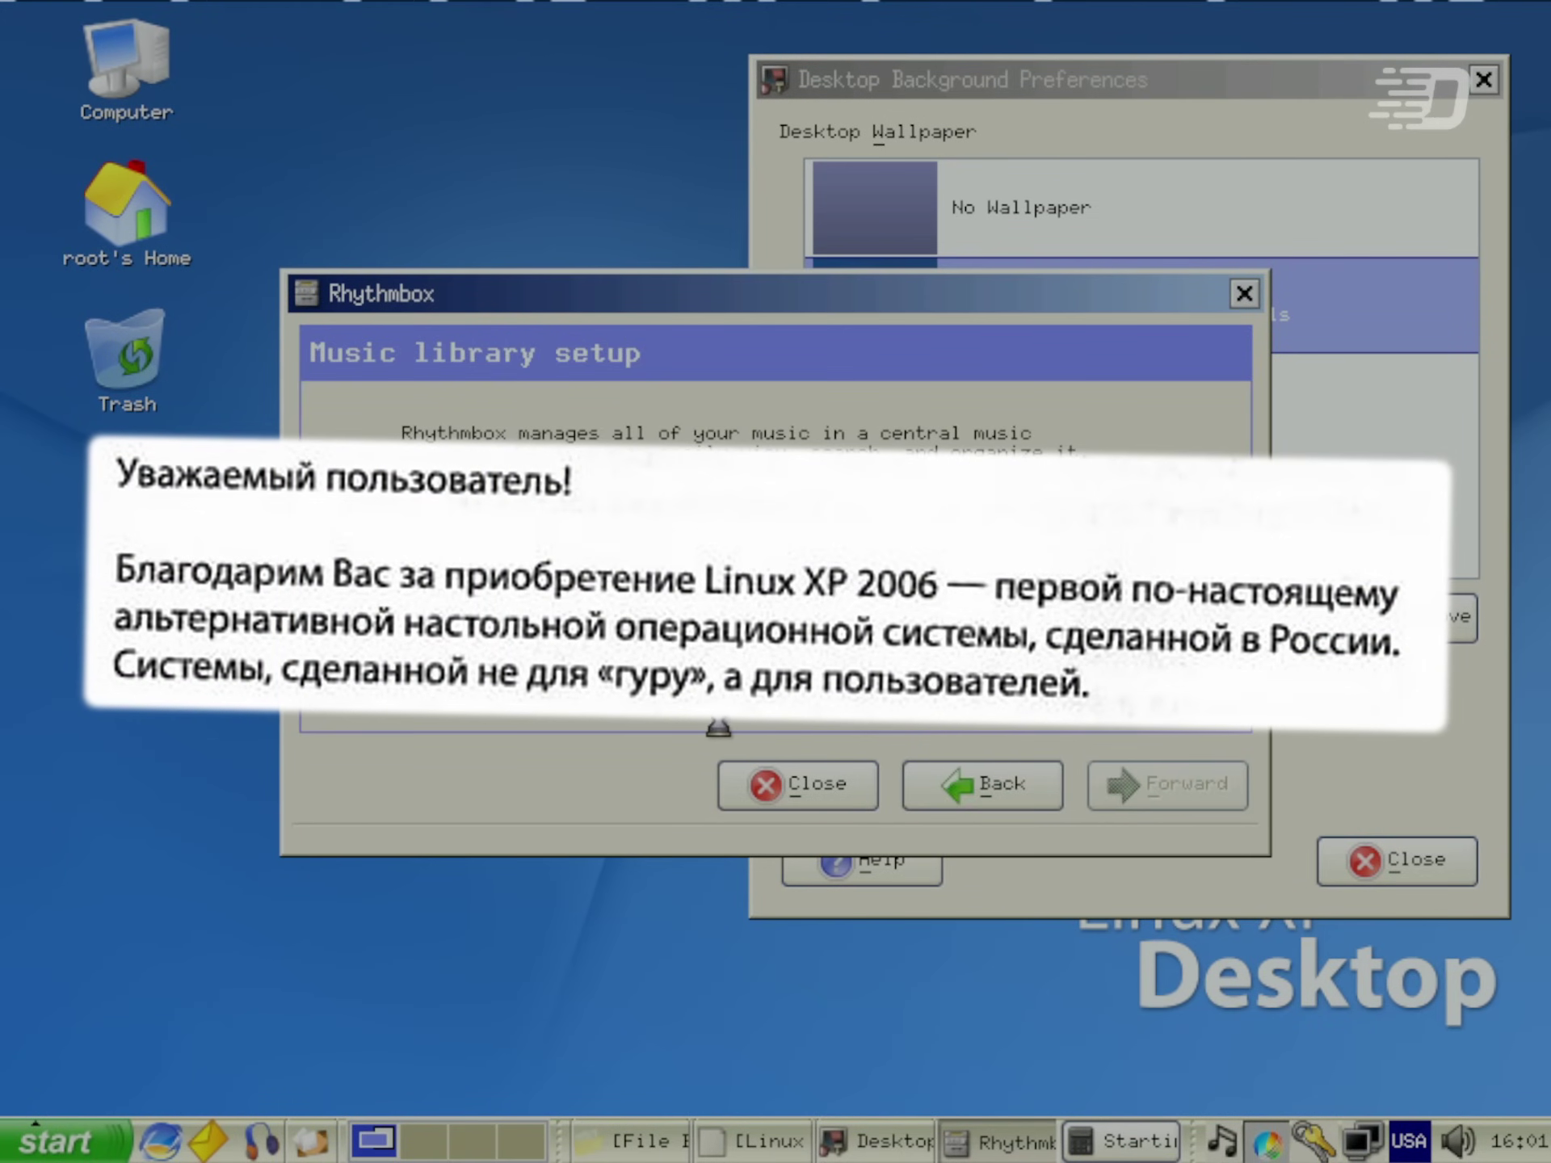
{"action": "left_click", "coordinate": [1147, 782]}
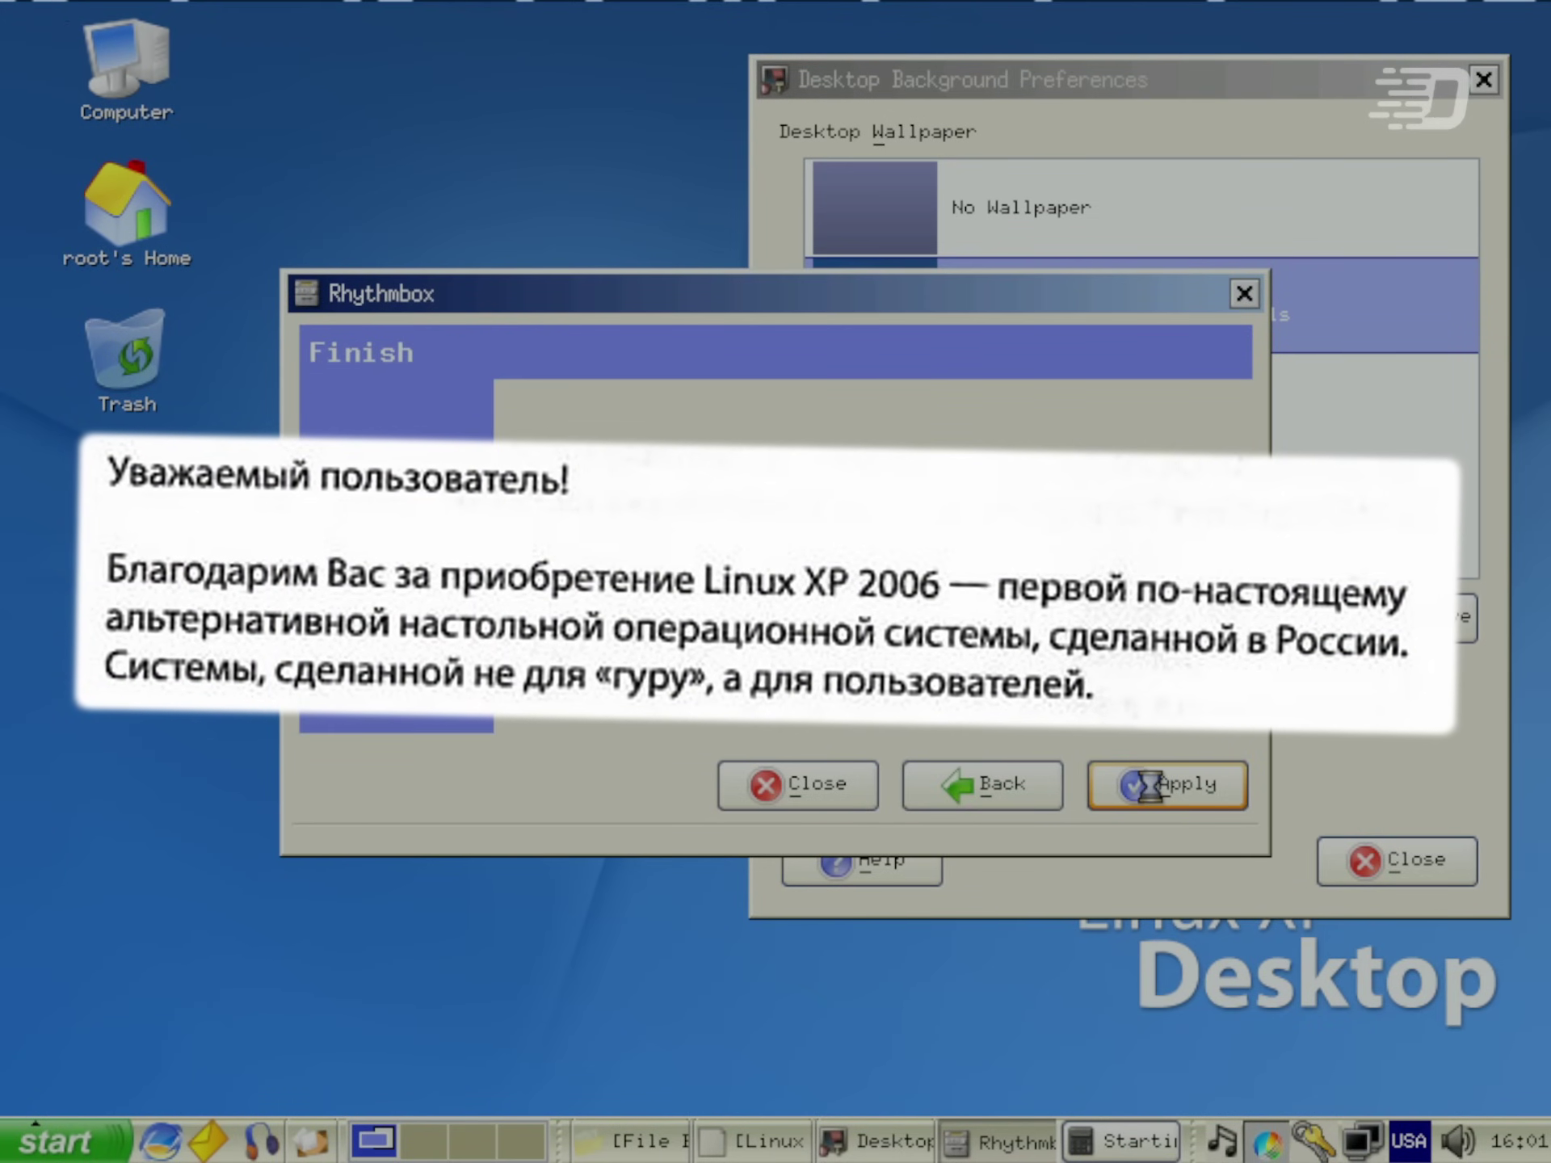
{"action": "left_click", "coordinate": [1150, 782]}
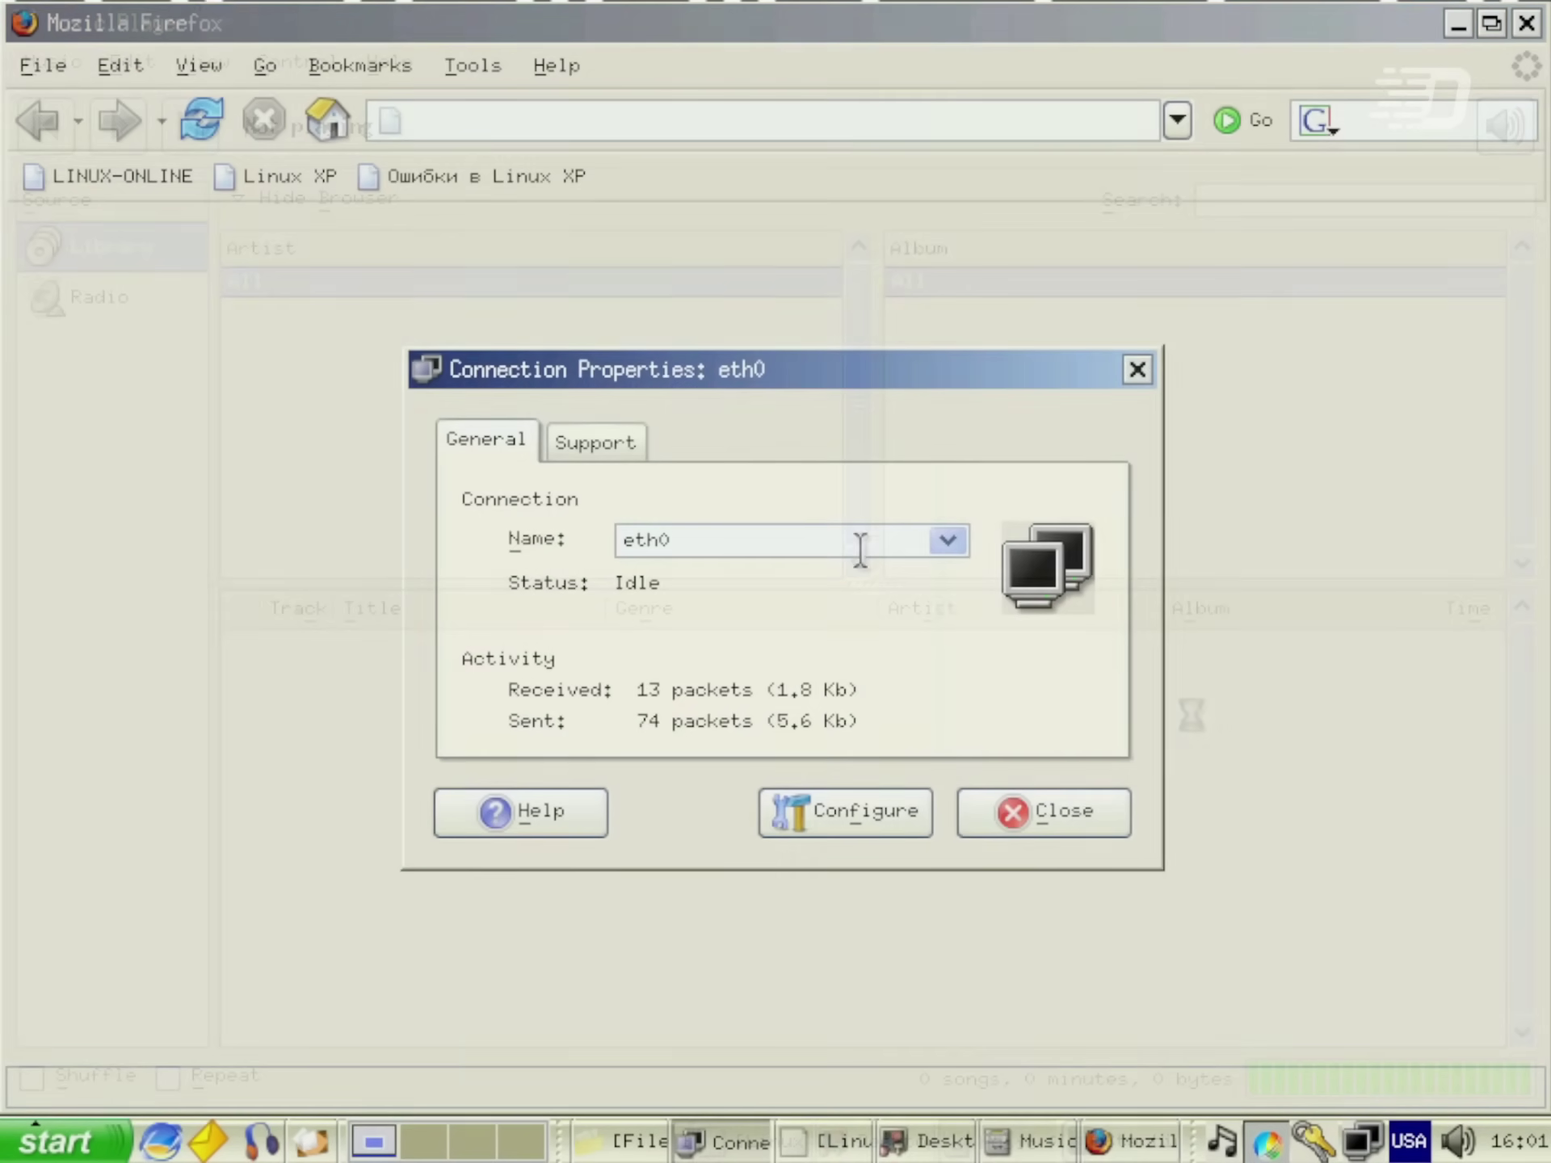
View the support details of the eth0 connection properties and return to its general information
{"action": "left_click", "coordinate": [618, 440]}
{"action": "left_click", "coordinate": [525, 449]}
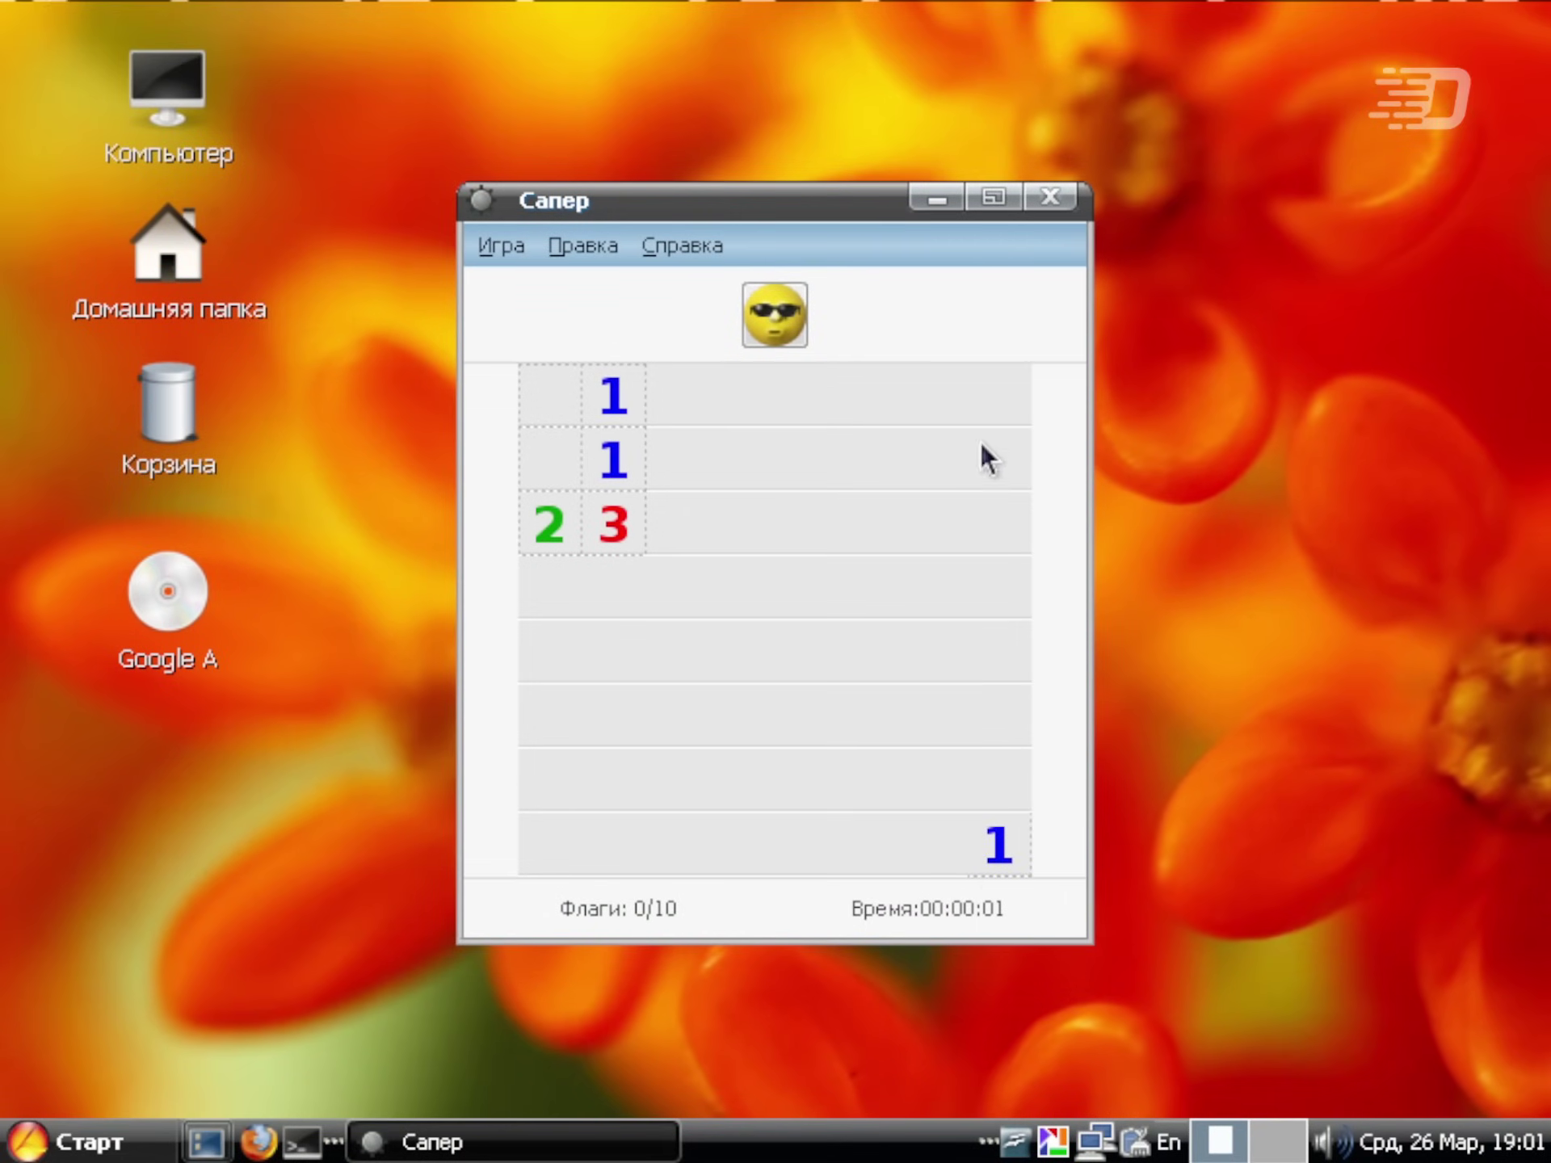
Uncover two more cells on the board of the Сапер game
{"action": "left_click", "coordinate": [980, 443]}
{"action": "left_click", "coordinate": [694, 696]}
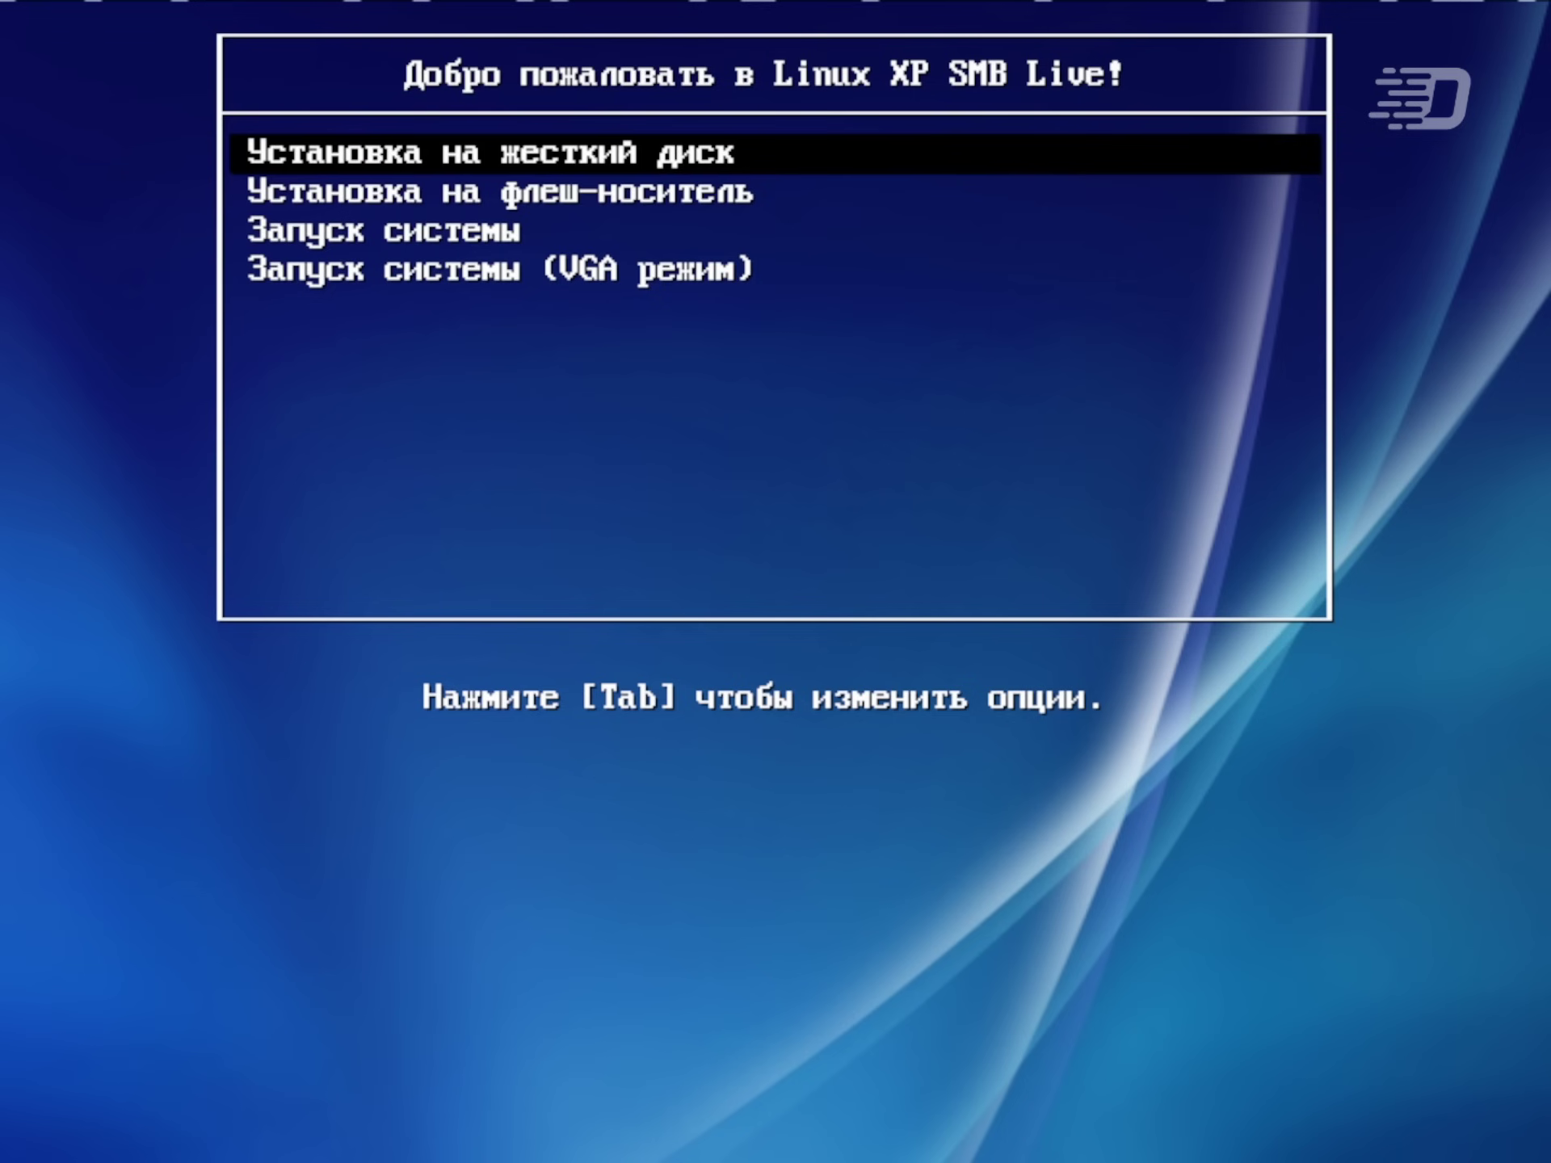
Look through the Linux XP SMB Live boot options and start the installation to the hard disk
{"action": "key", "text": "Down"}
{"action": "key", "text": "Down"}
{"action": "key", "text": "Down"}
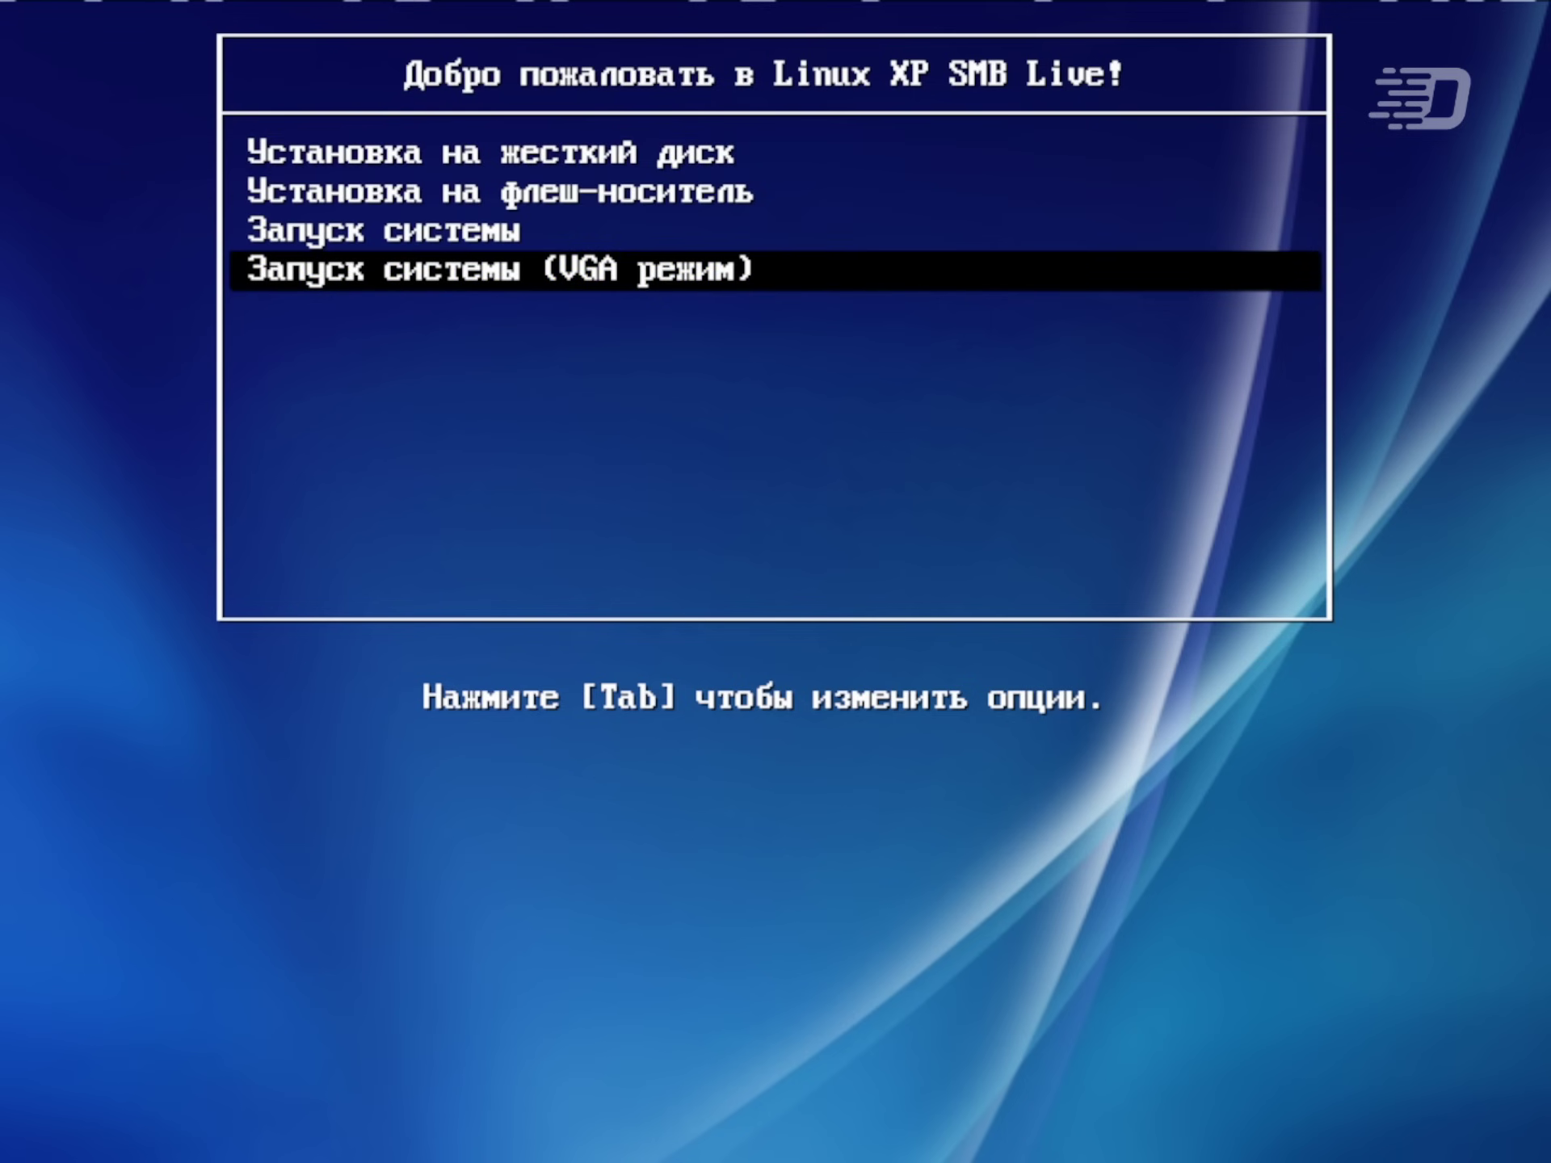
{"action": "key", "text": "Up"}
{"action": "key", "text": "Up"}
{"action": "key", "text": "Up"}
{"action": "key", "text": "Down"}
{"action": "key", "text": "Down"}
{"action": "key", "text": "Up"}
{"action": "key", "text": "Down"}
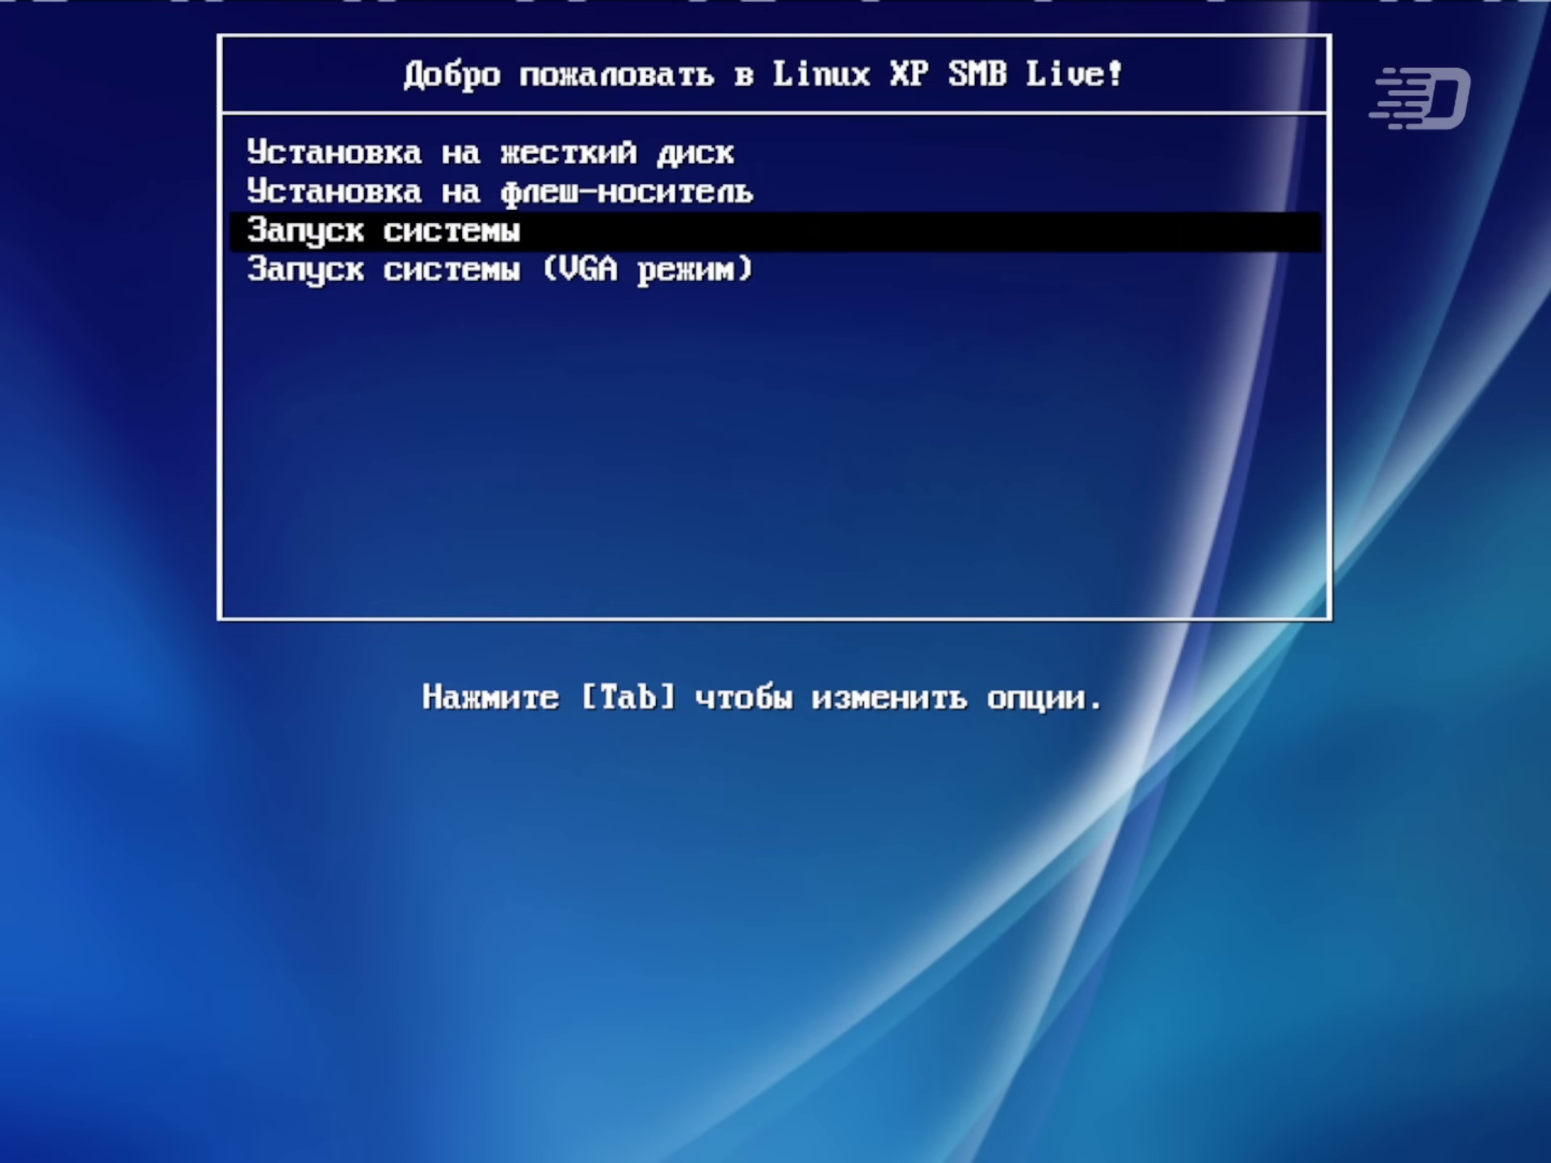
{"action": "key", "text": "Down"}
{"action": "key", "text": "Up"}
{"action": "key", "text": "Up"}
{"action": "key", "text": "Return"}
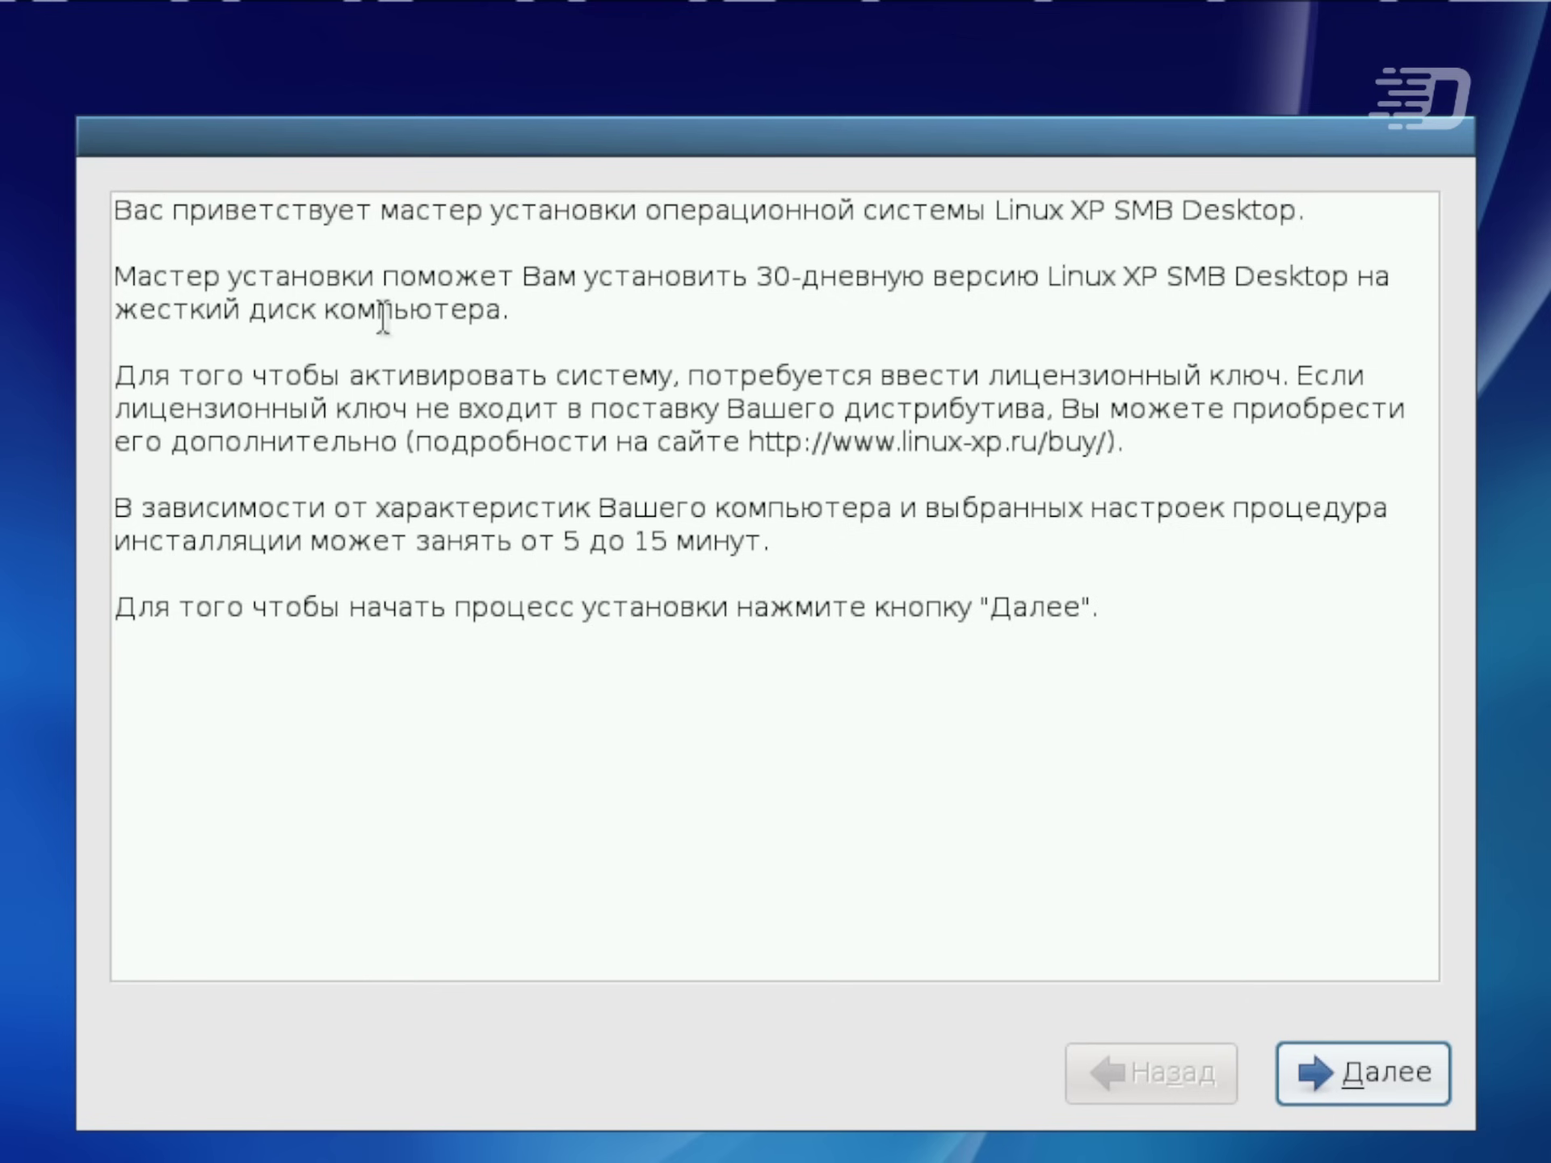
Highlight the passages about the 30-day version and the license key in the installation wizard's welcome text
{"action": "left_click_drag", "start_coordinate": [584, 279], "coordinate": [1031, 279]}
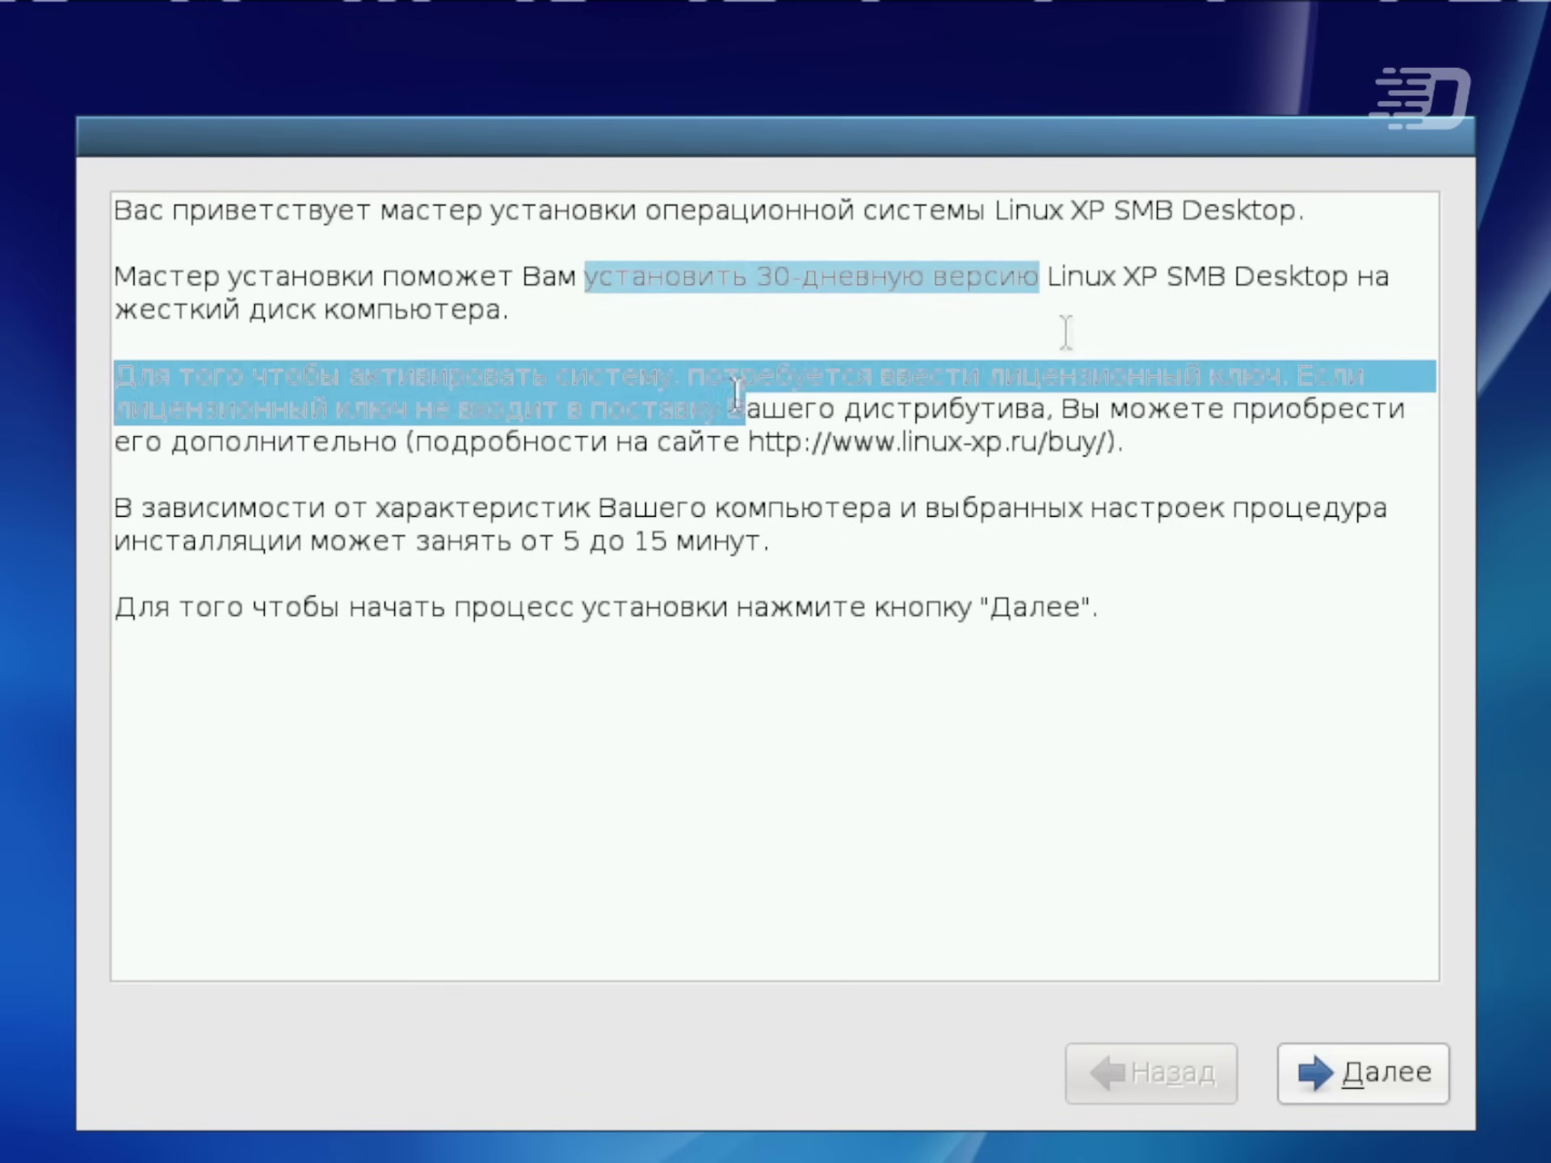
{"action": "left_click_drag", "start_coordinate": [745, 408], "coordinate": [1123, 444]}
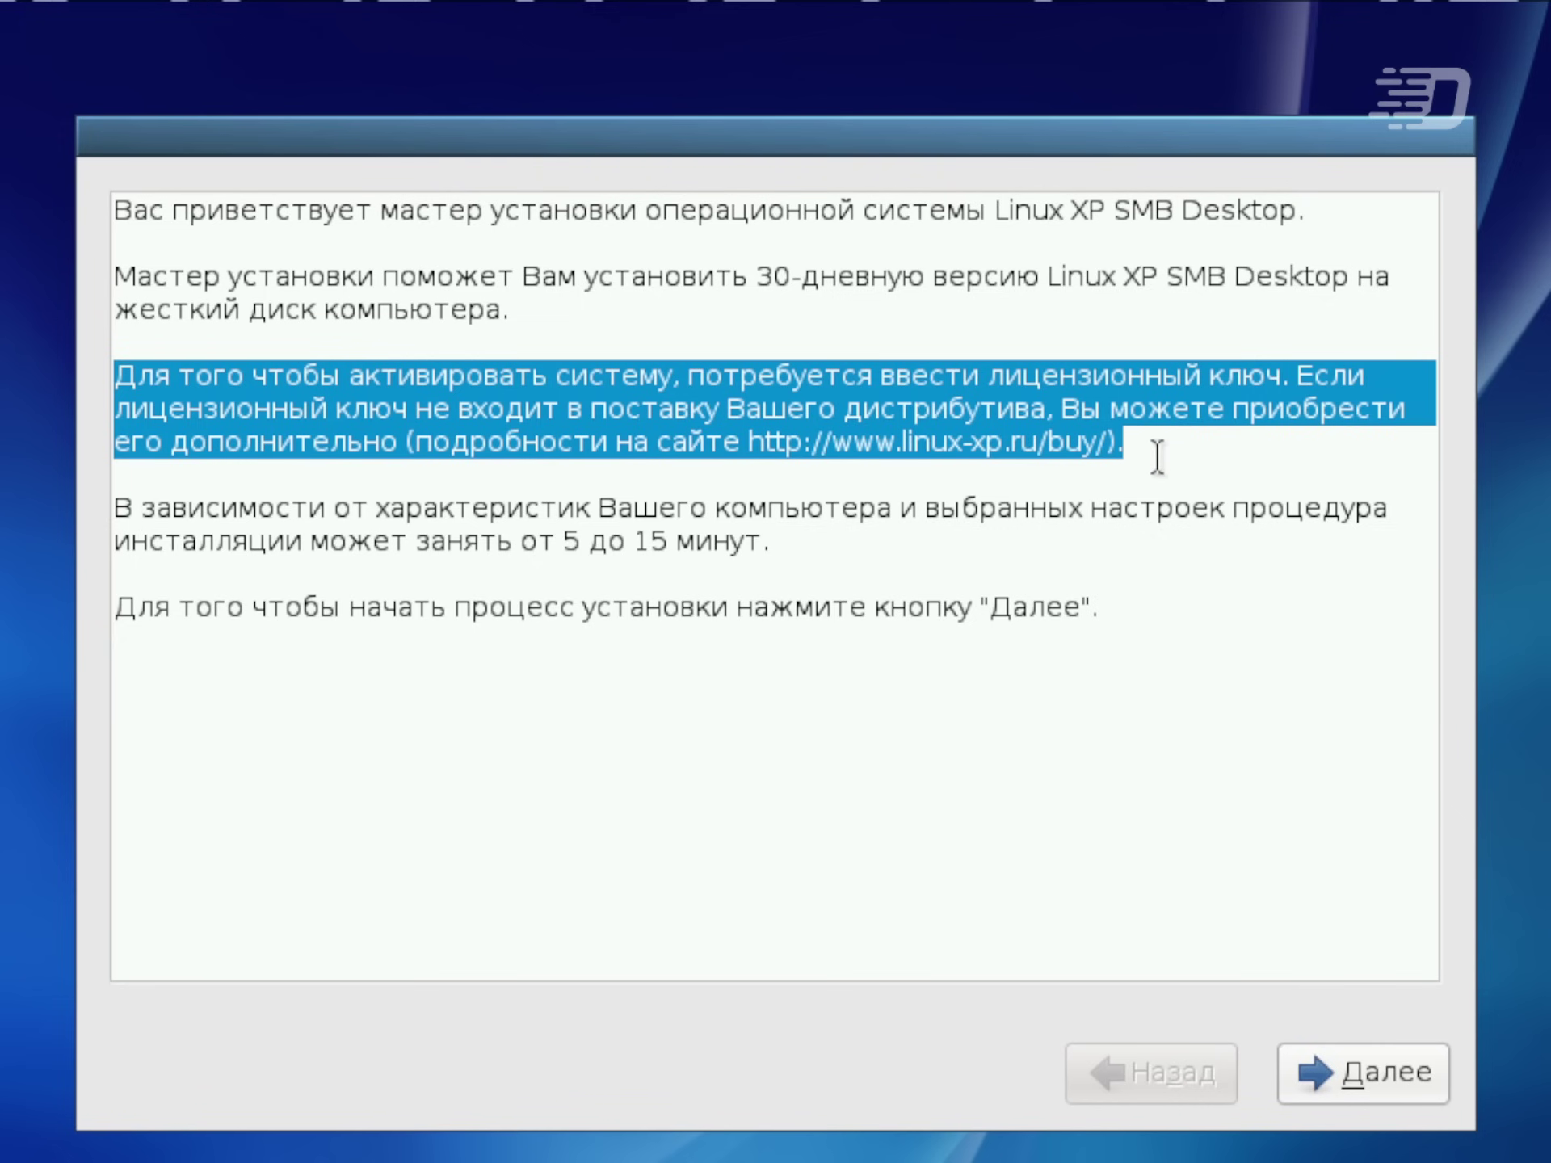
{"action": "left_click", "coordinate": [1156, 457]}
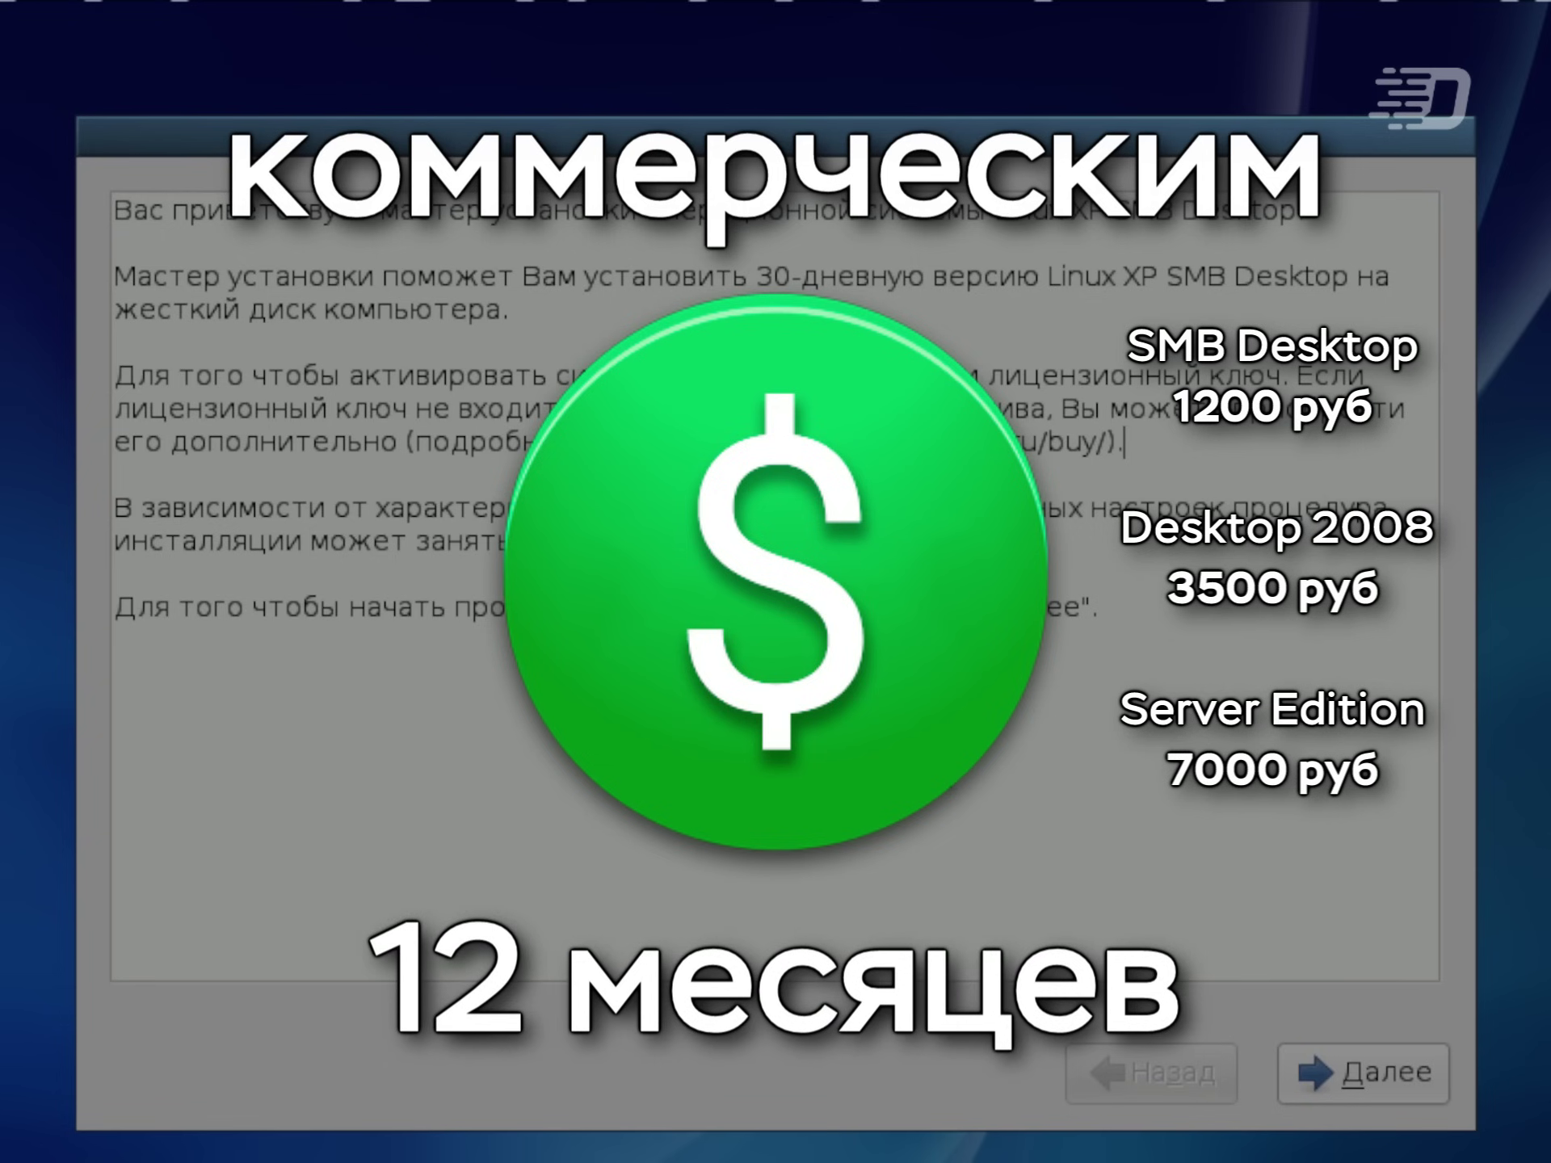
Proceed to the time zone page and browse the list of European cities
{"action": "left_click", "coordinate": [1292, 1074]}
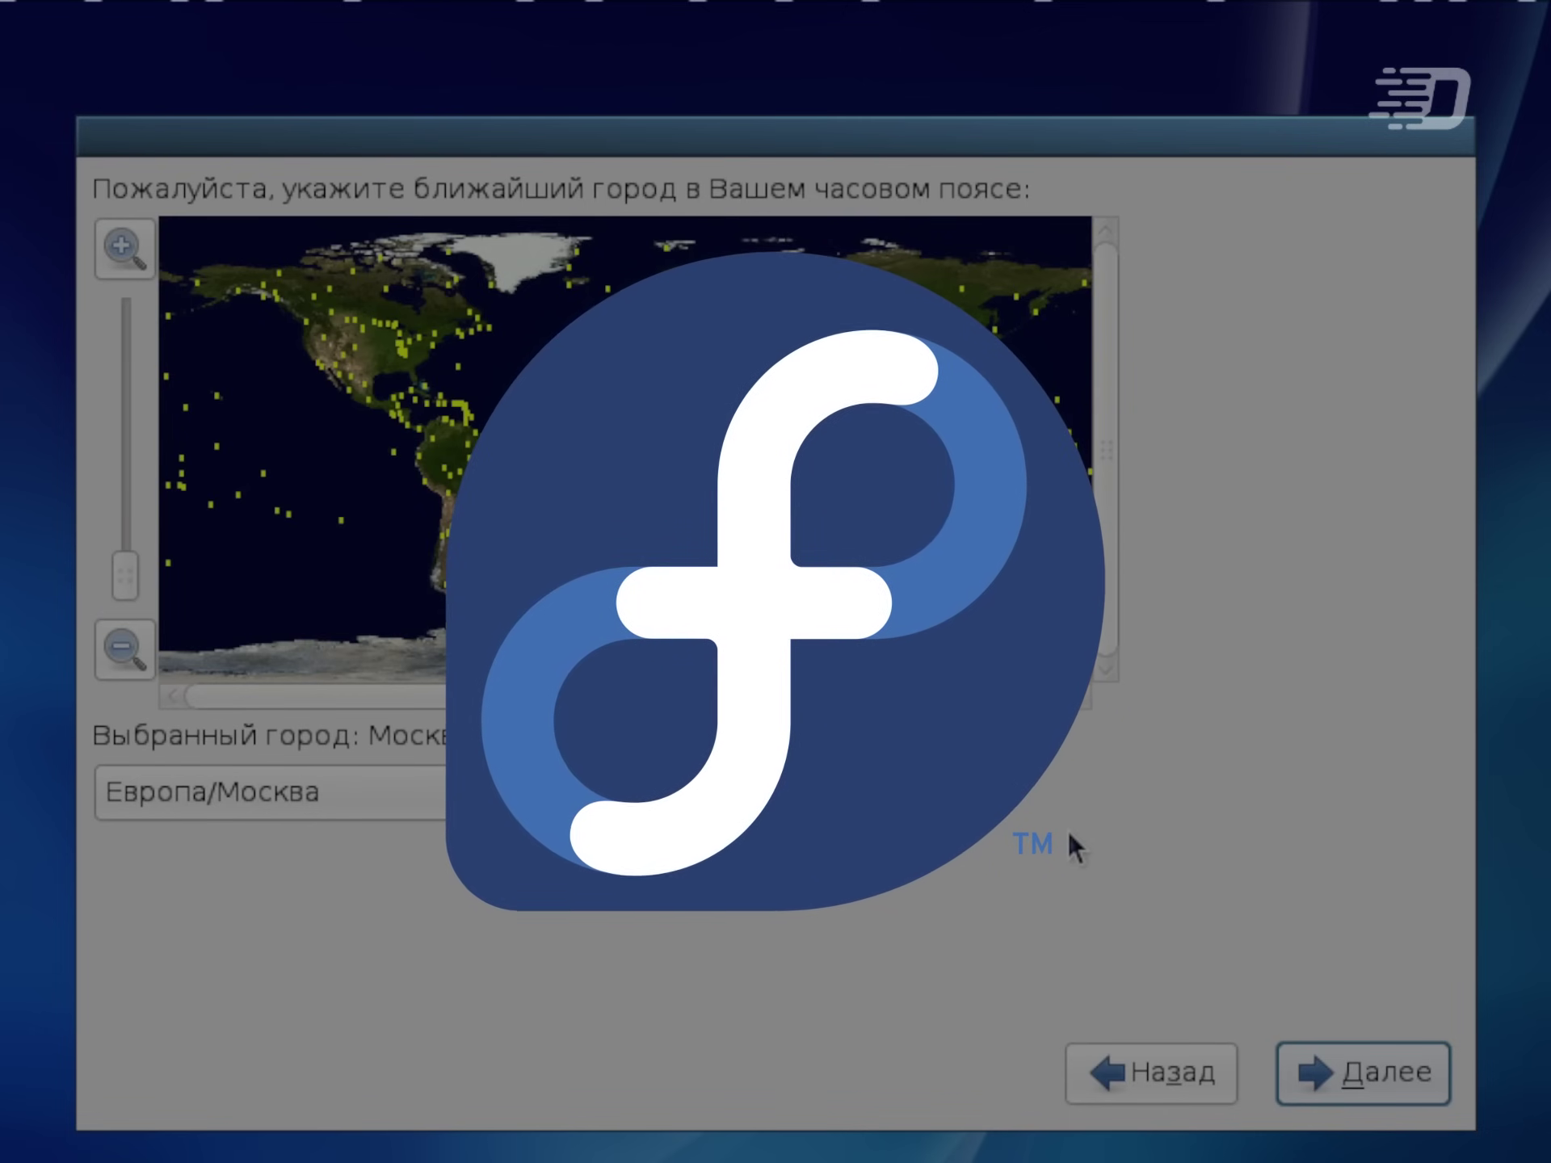
{"action": "left_click", "coordinate": [816, 792]}
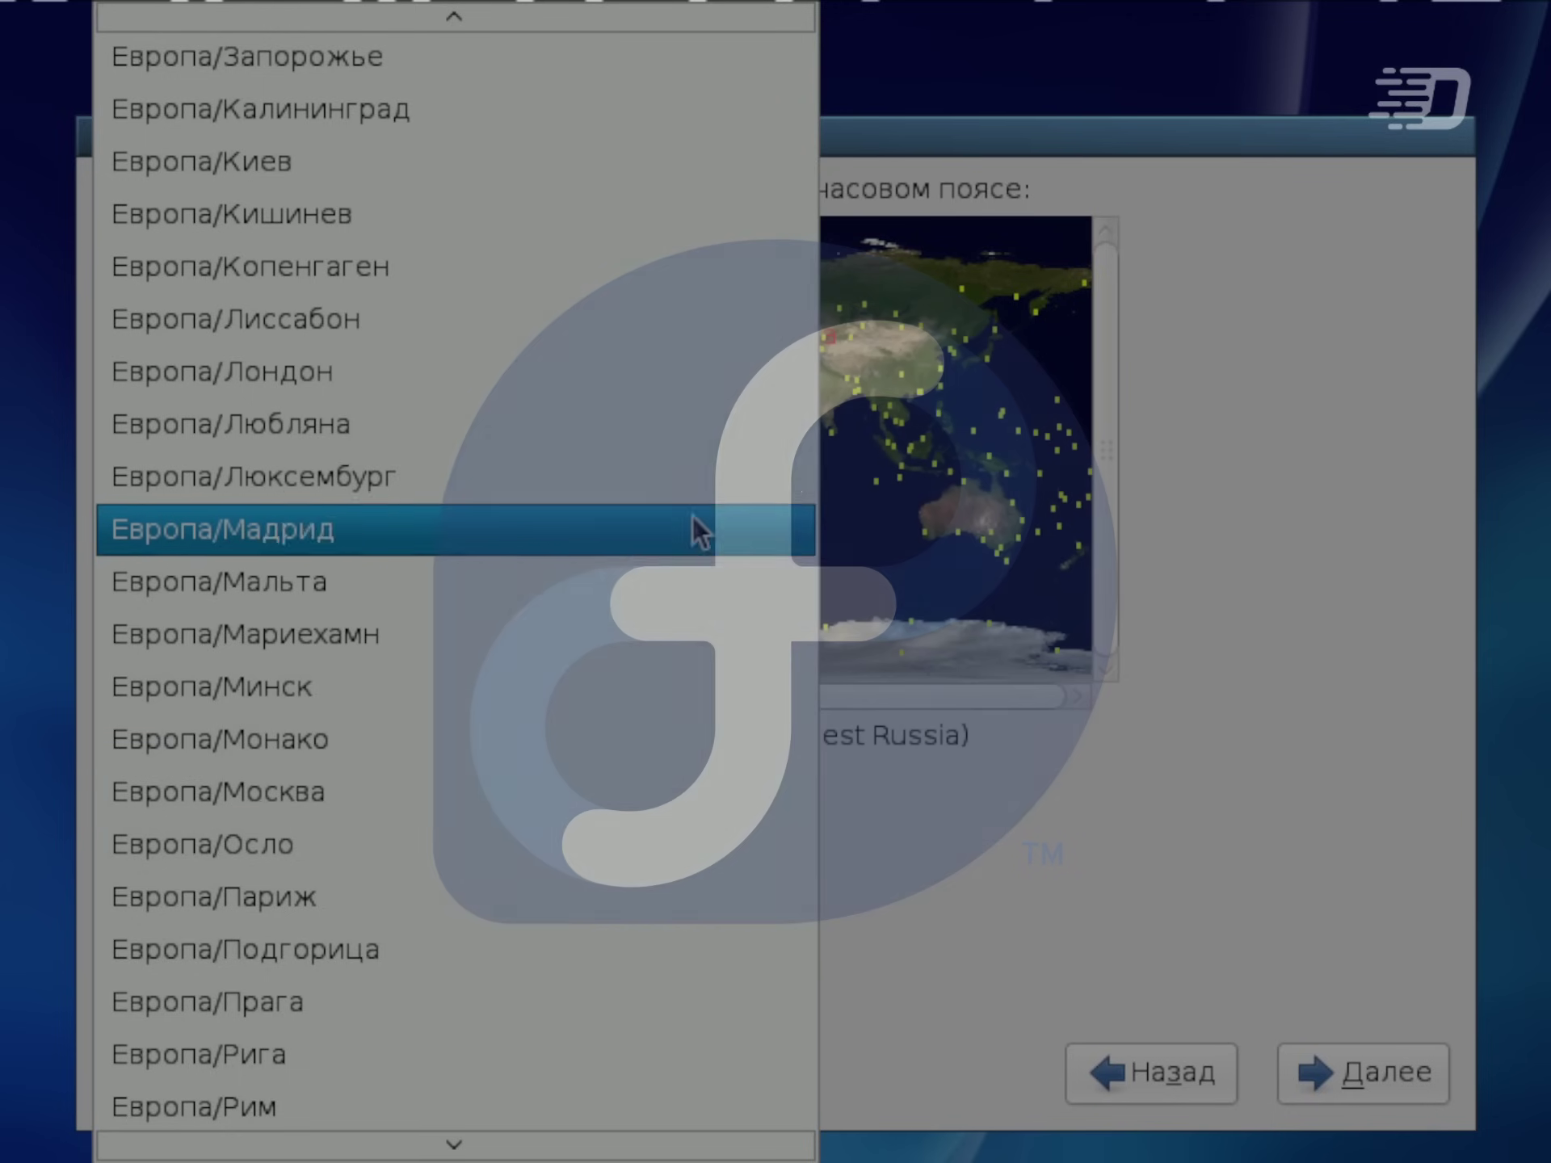
{"action": "scroll", "coordinate": [678, 566], "scroll_direction": "up", "scroll_amount": 4}
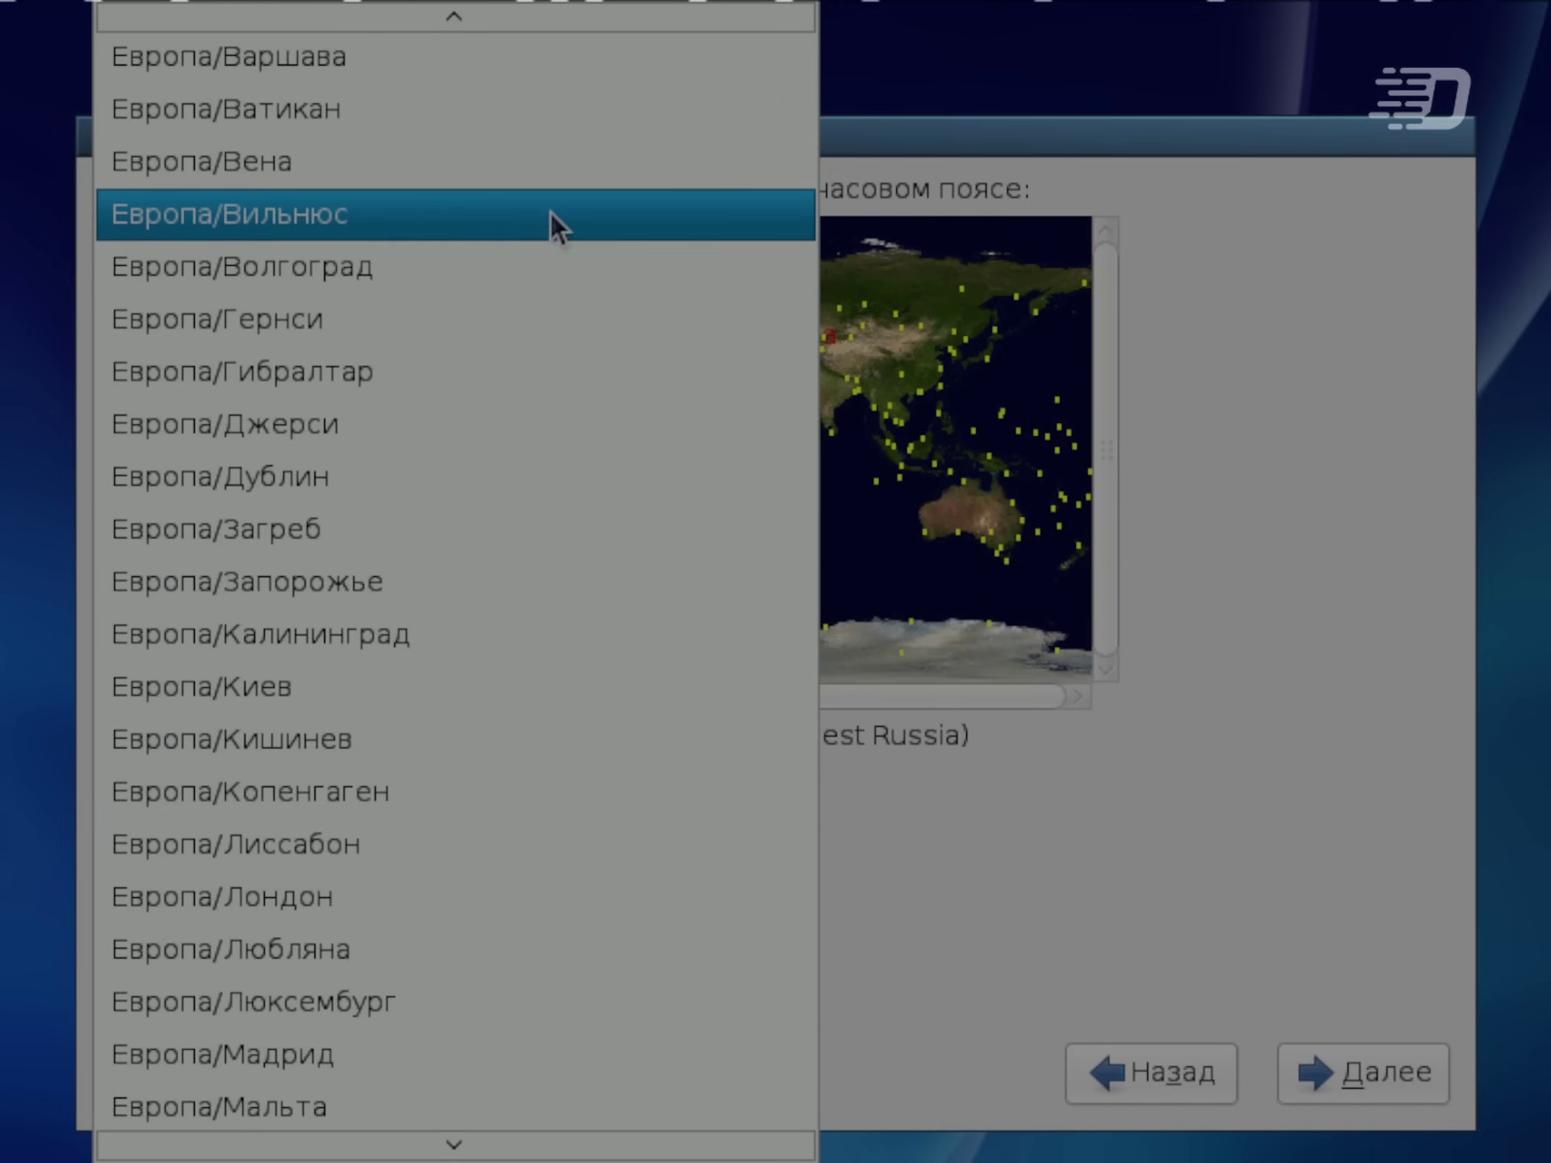
{"action": "scroll", "coordinate": [525, 363], "scroll_direction": "down", "scroll_amount": 2}
{"action": "scroll", "coordinate": [452, 767], "scroll_direction": "down", "scroll_amount": 3}
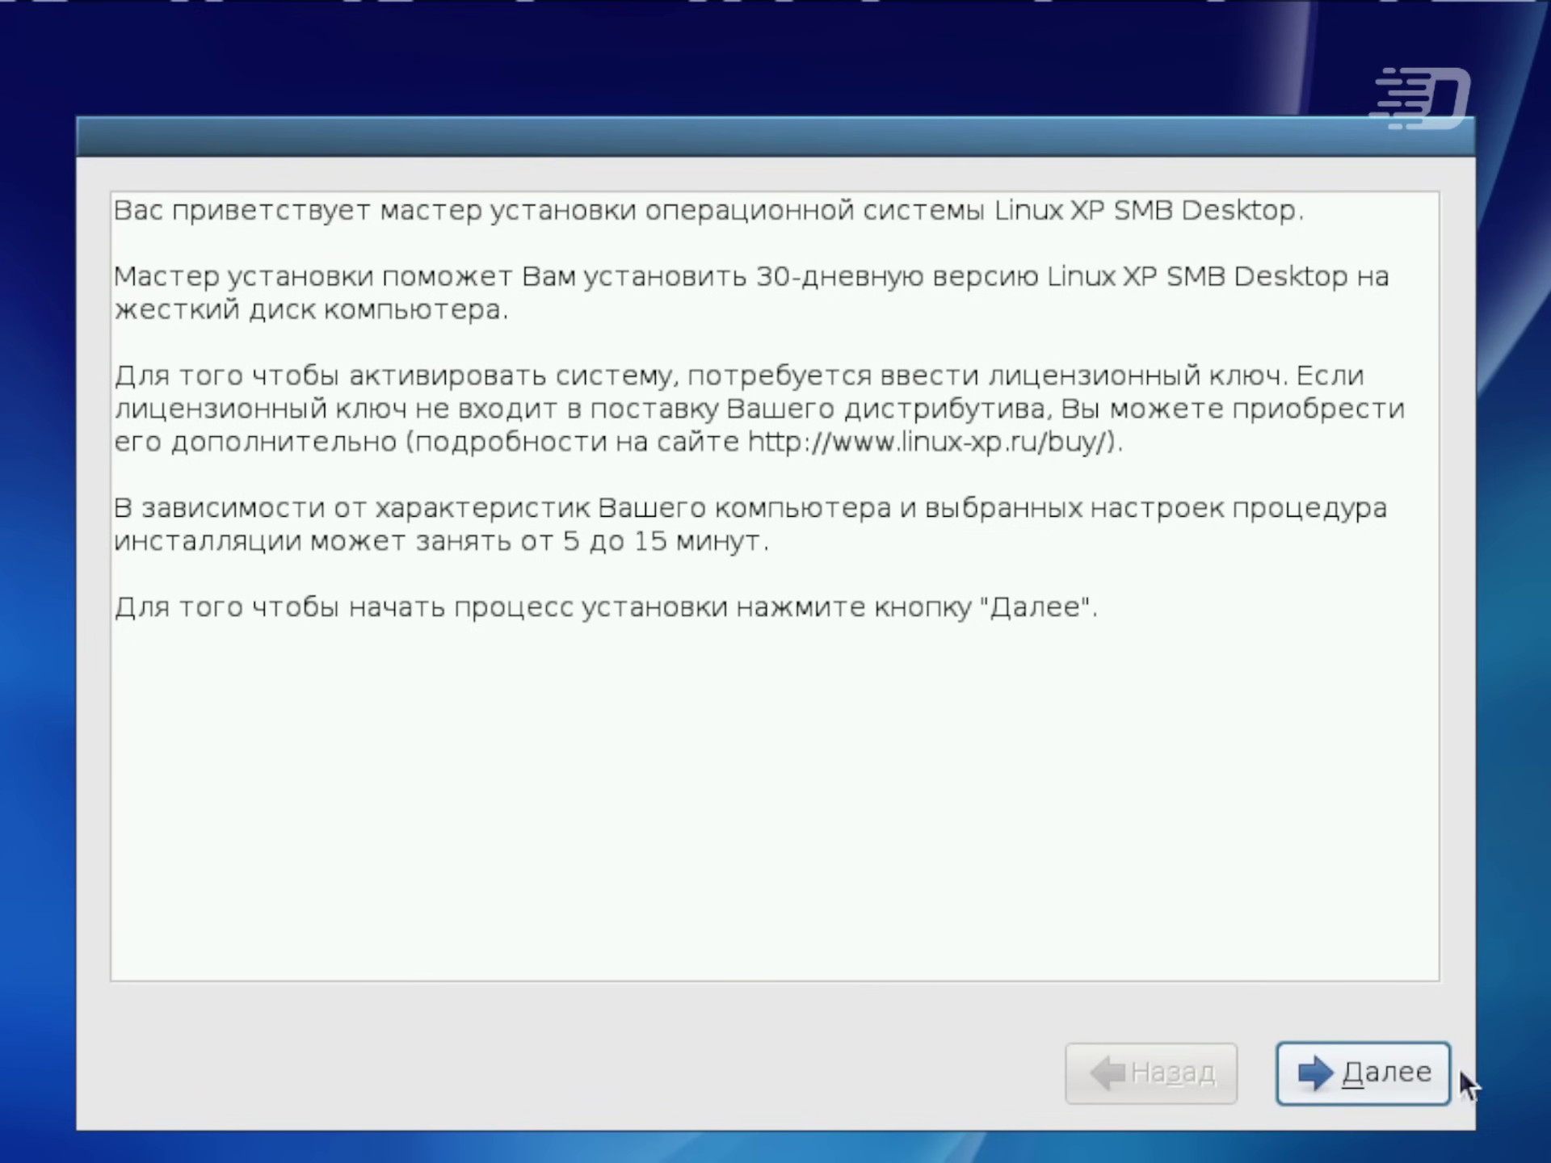
Continue past the welcome page with the time zone Европа/Москва and agree to initialize disk sda, erasing all data
{"action": "left_click", "coordinate": [1382, 1072]}
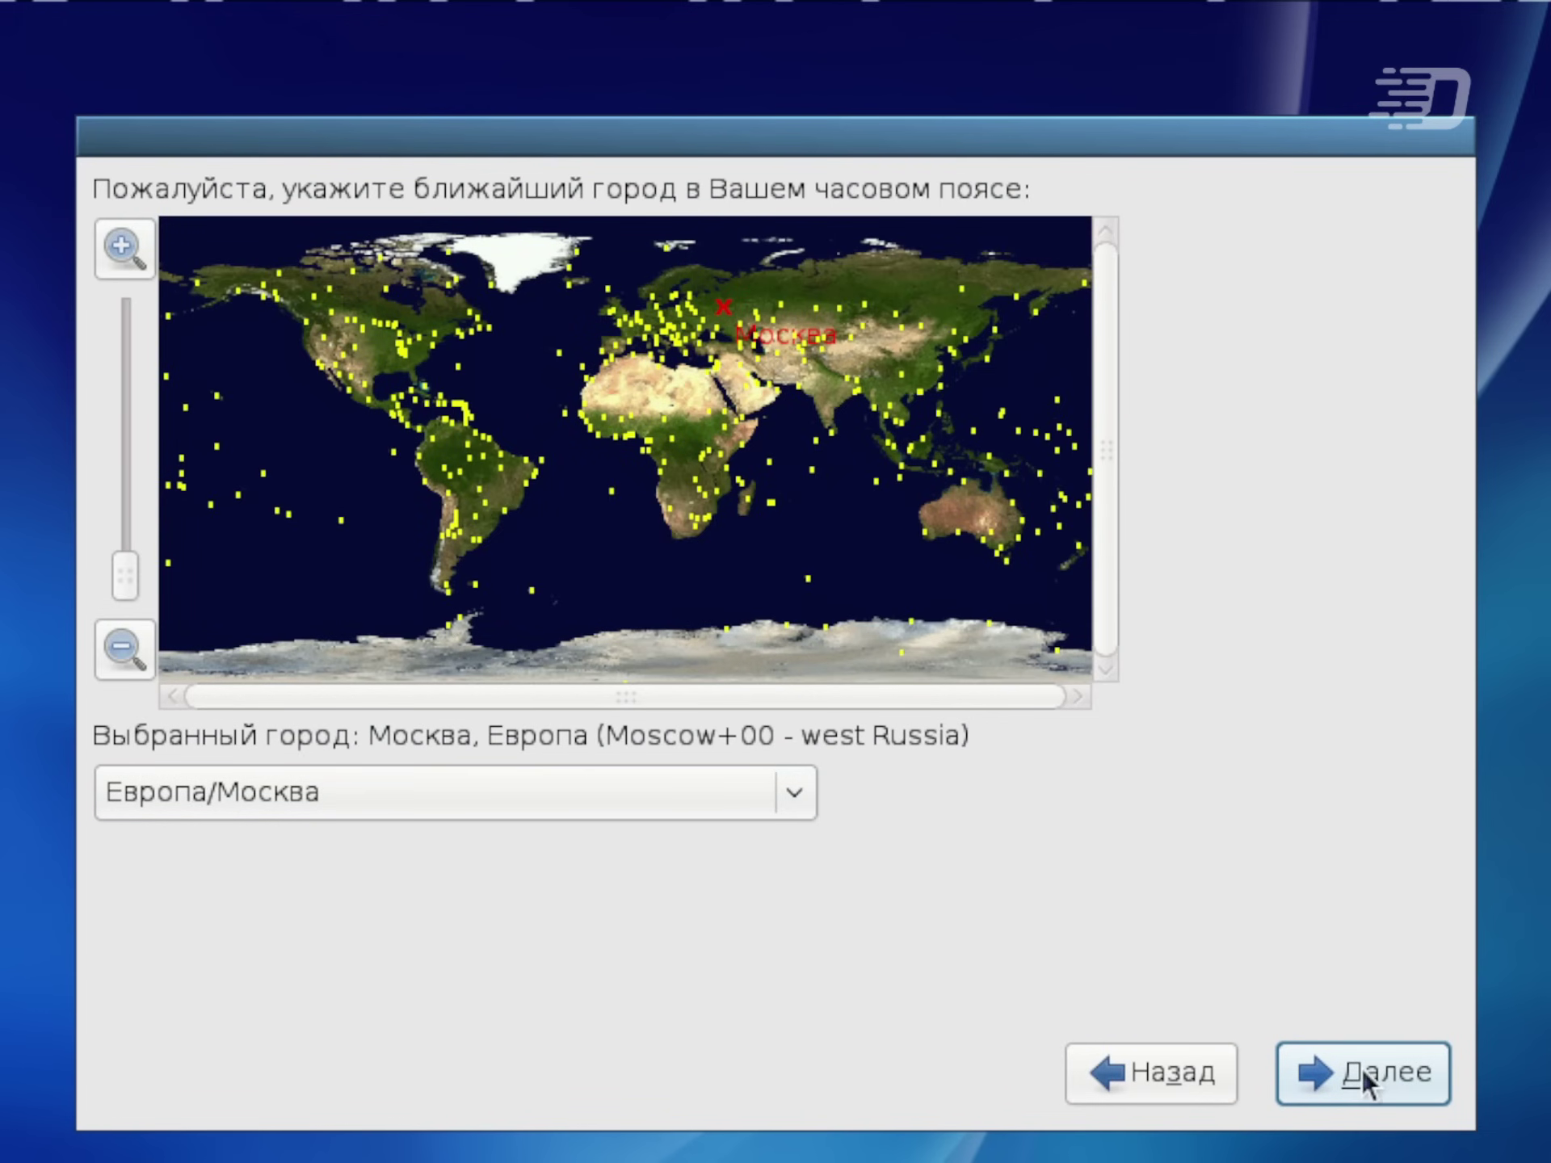
{"action": "left_click", "coordinate": [1365, 1069]}
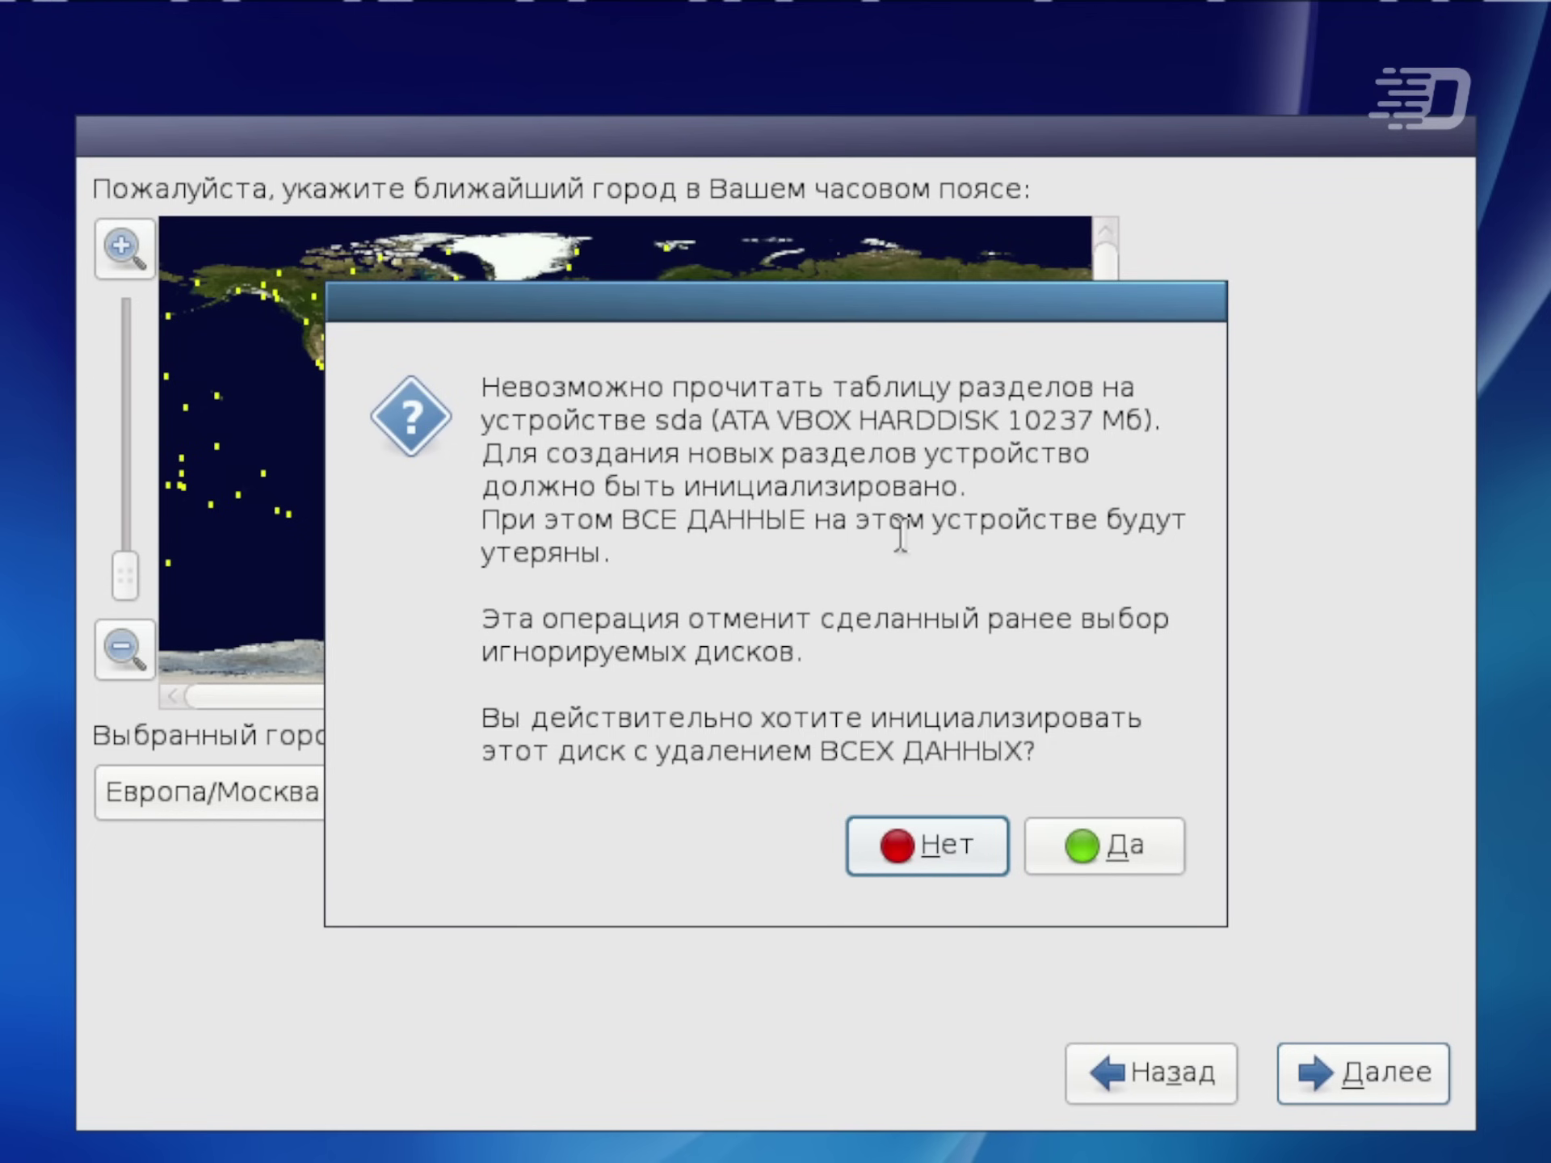
{"action": "left_click", "coordinate": [1143, 832]}
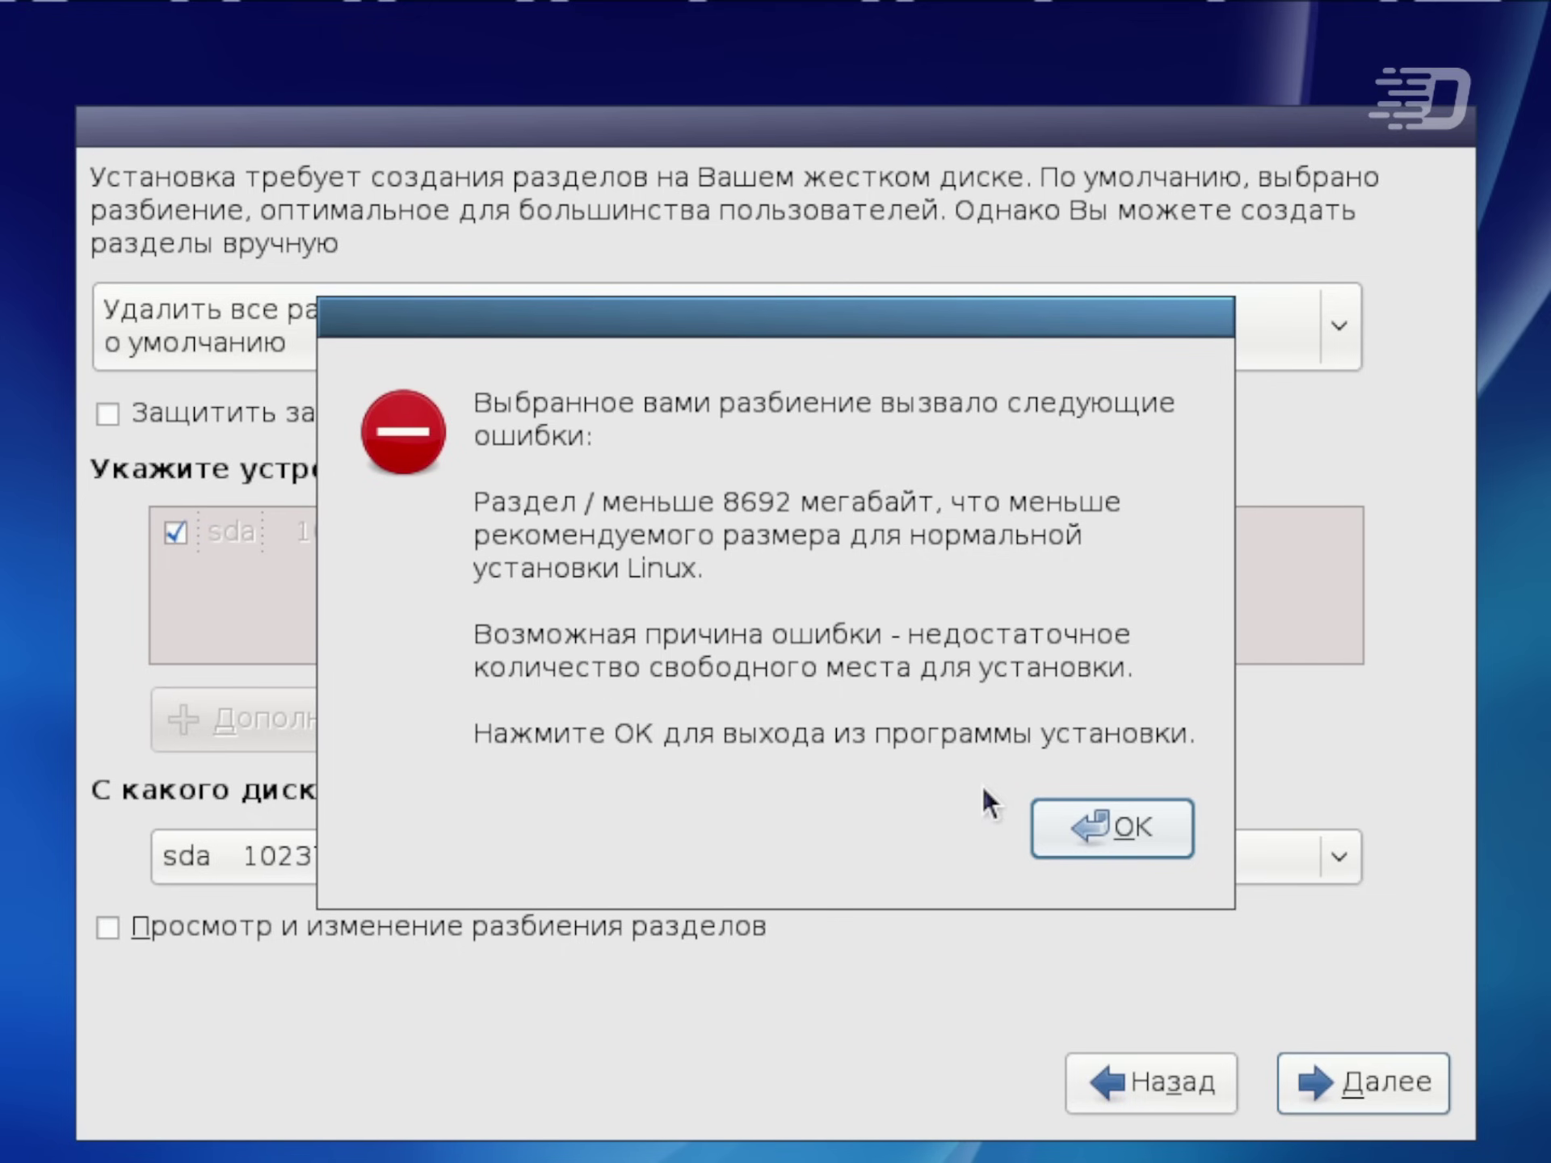
Acknowledge the root partition size error and let the system reboot
{"action": "left_click", "coordinate": [1147, 835]}
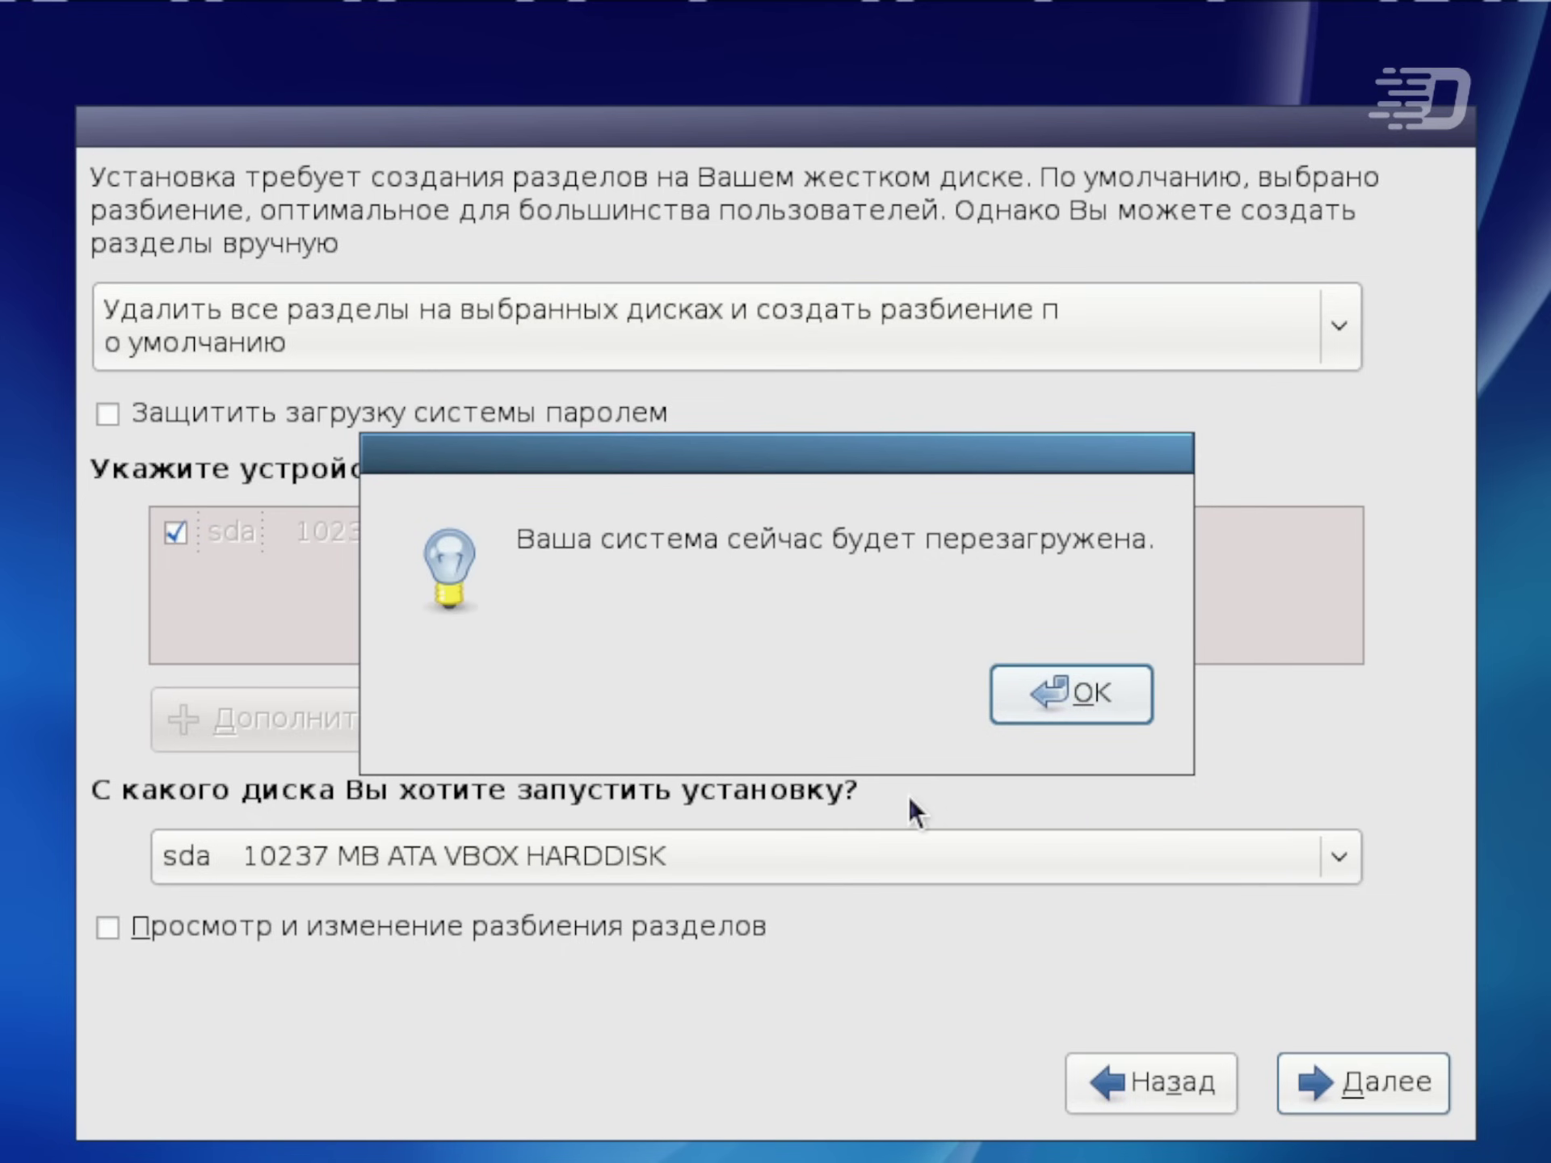
{"action": "left_click", "coordinate": [1055, 699]}
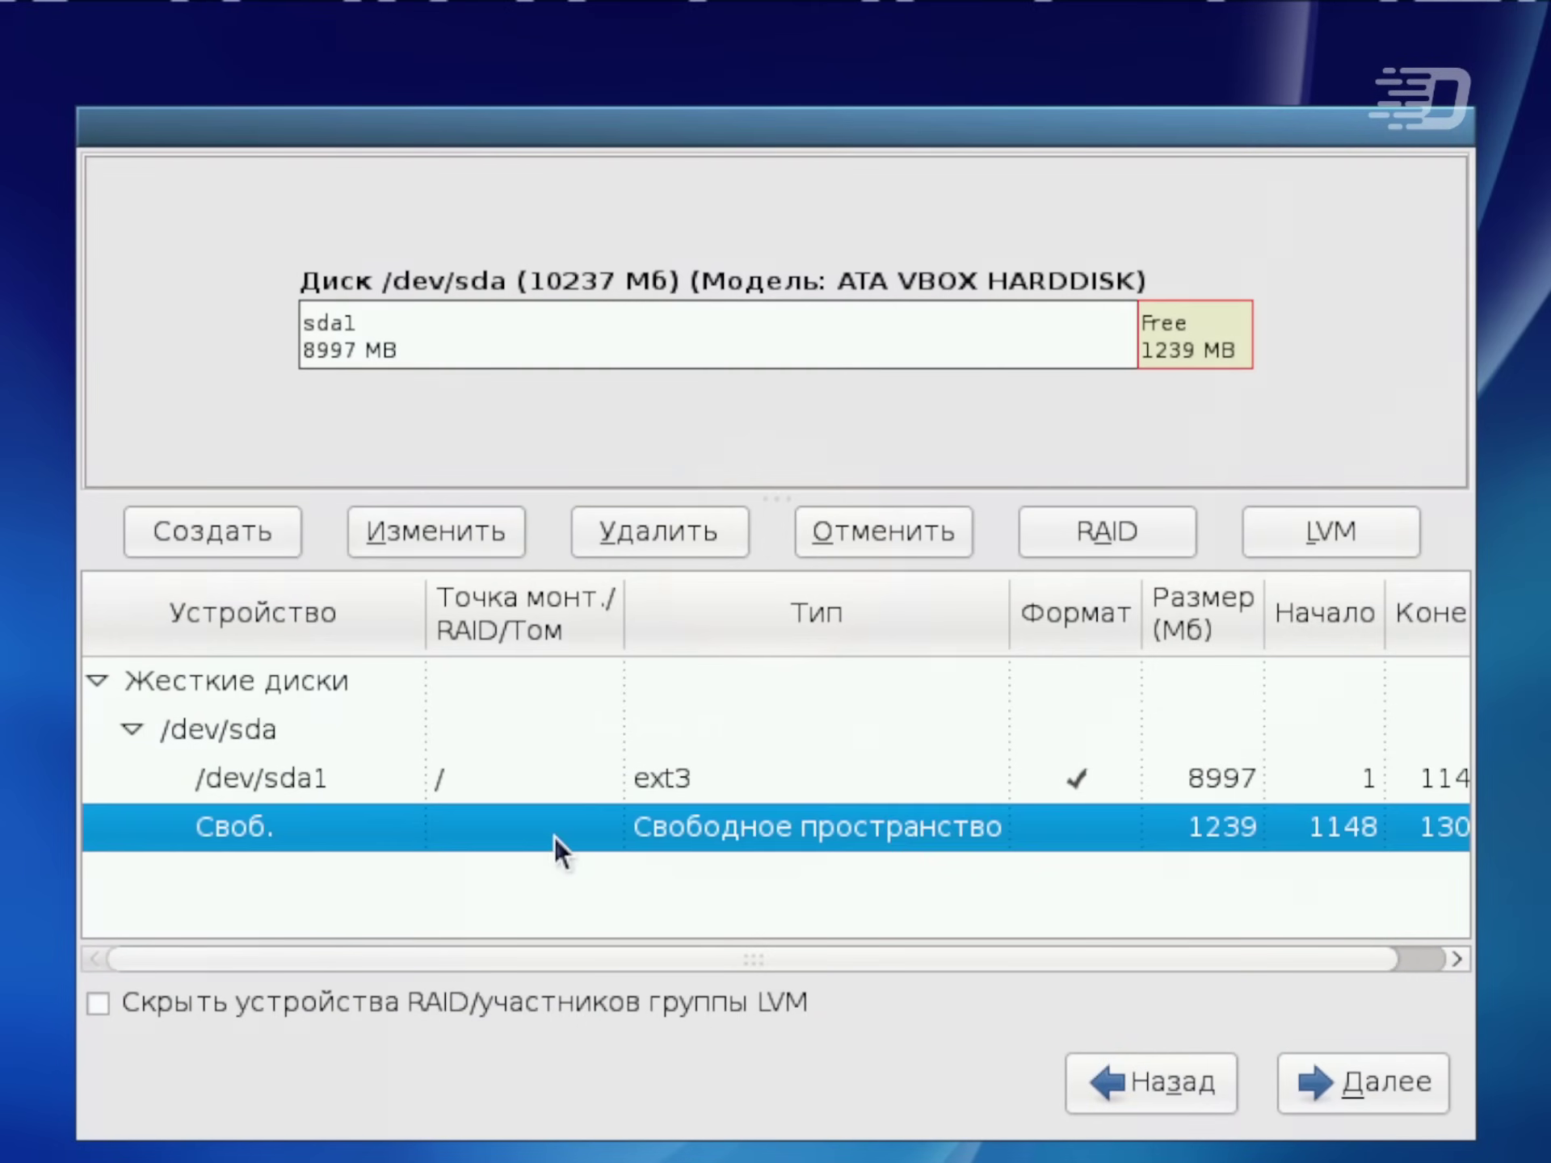
Create a 512 MB partition in the free space of /dev/sda, choosing its file system type, and continue the installation
{"action": "double_click", "coordinate": [554, 848]}
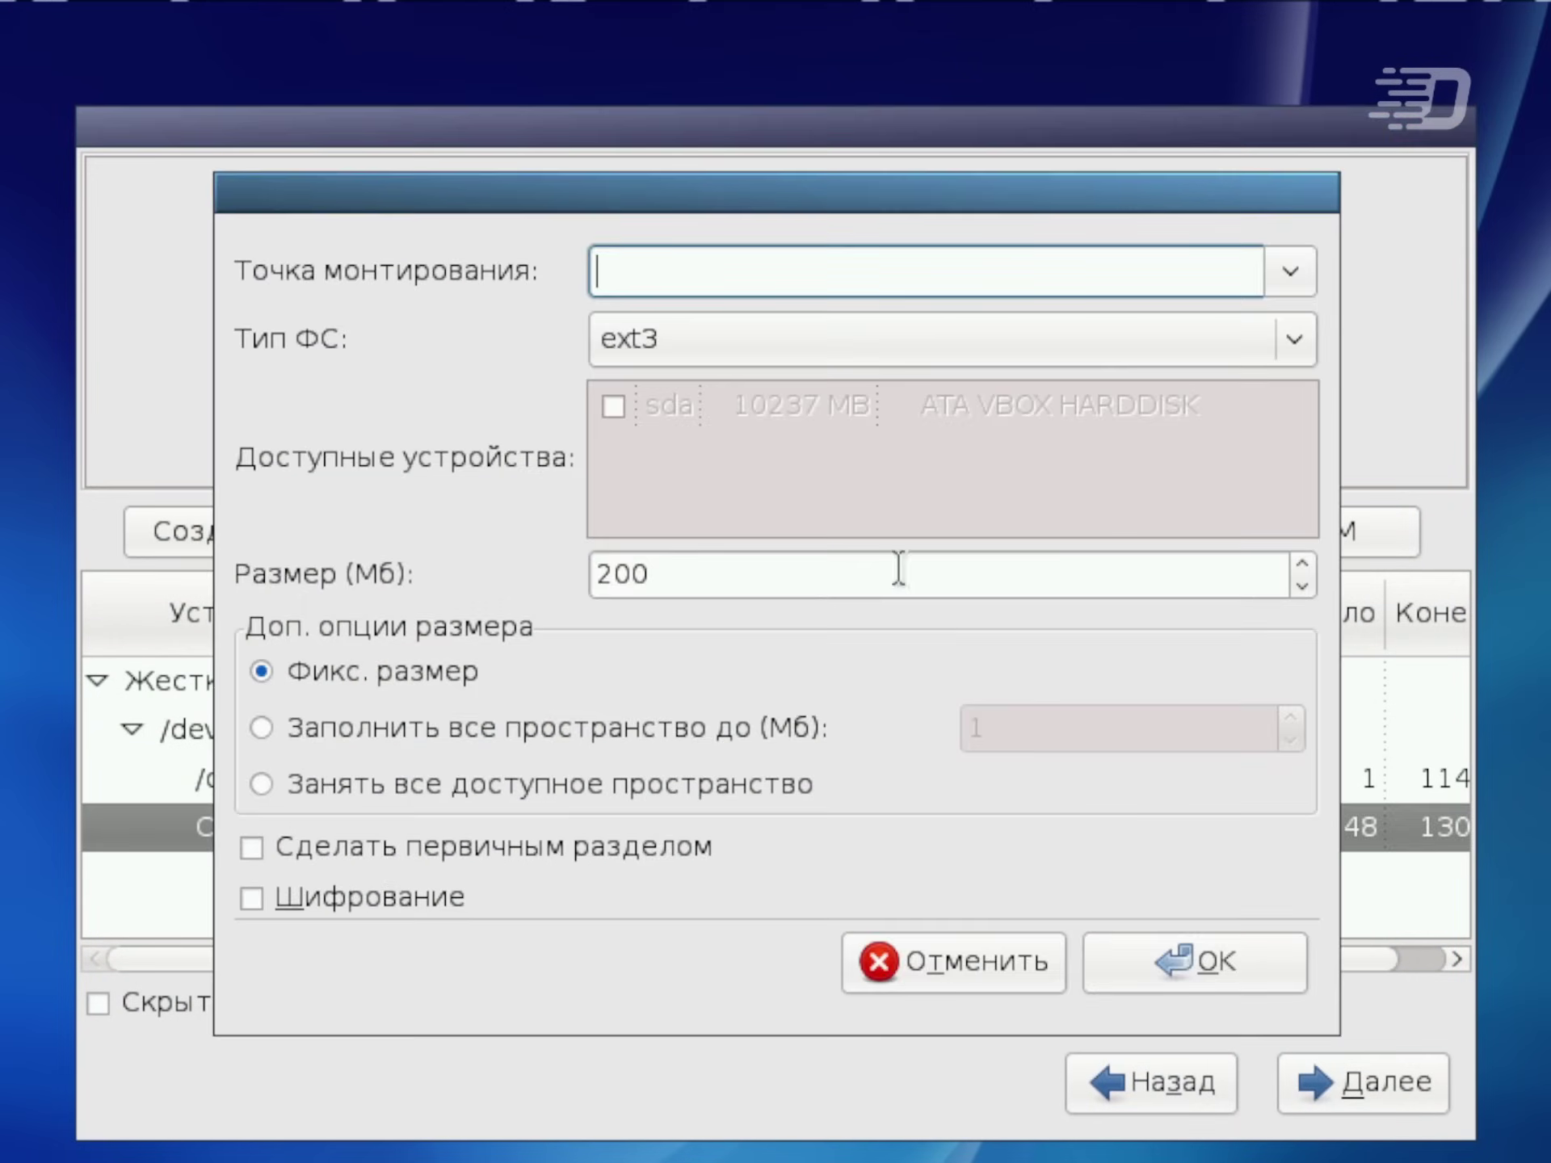
{"action": "type", "text": "512"}
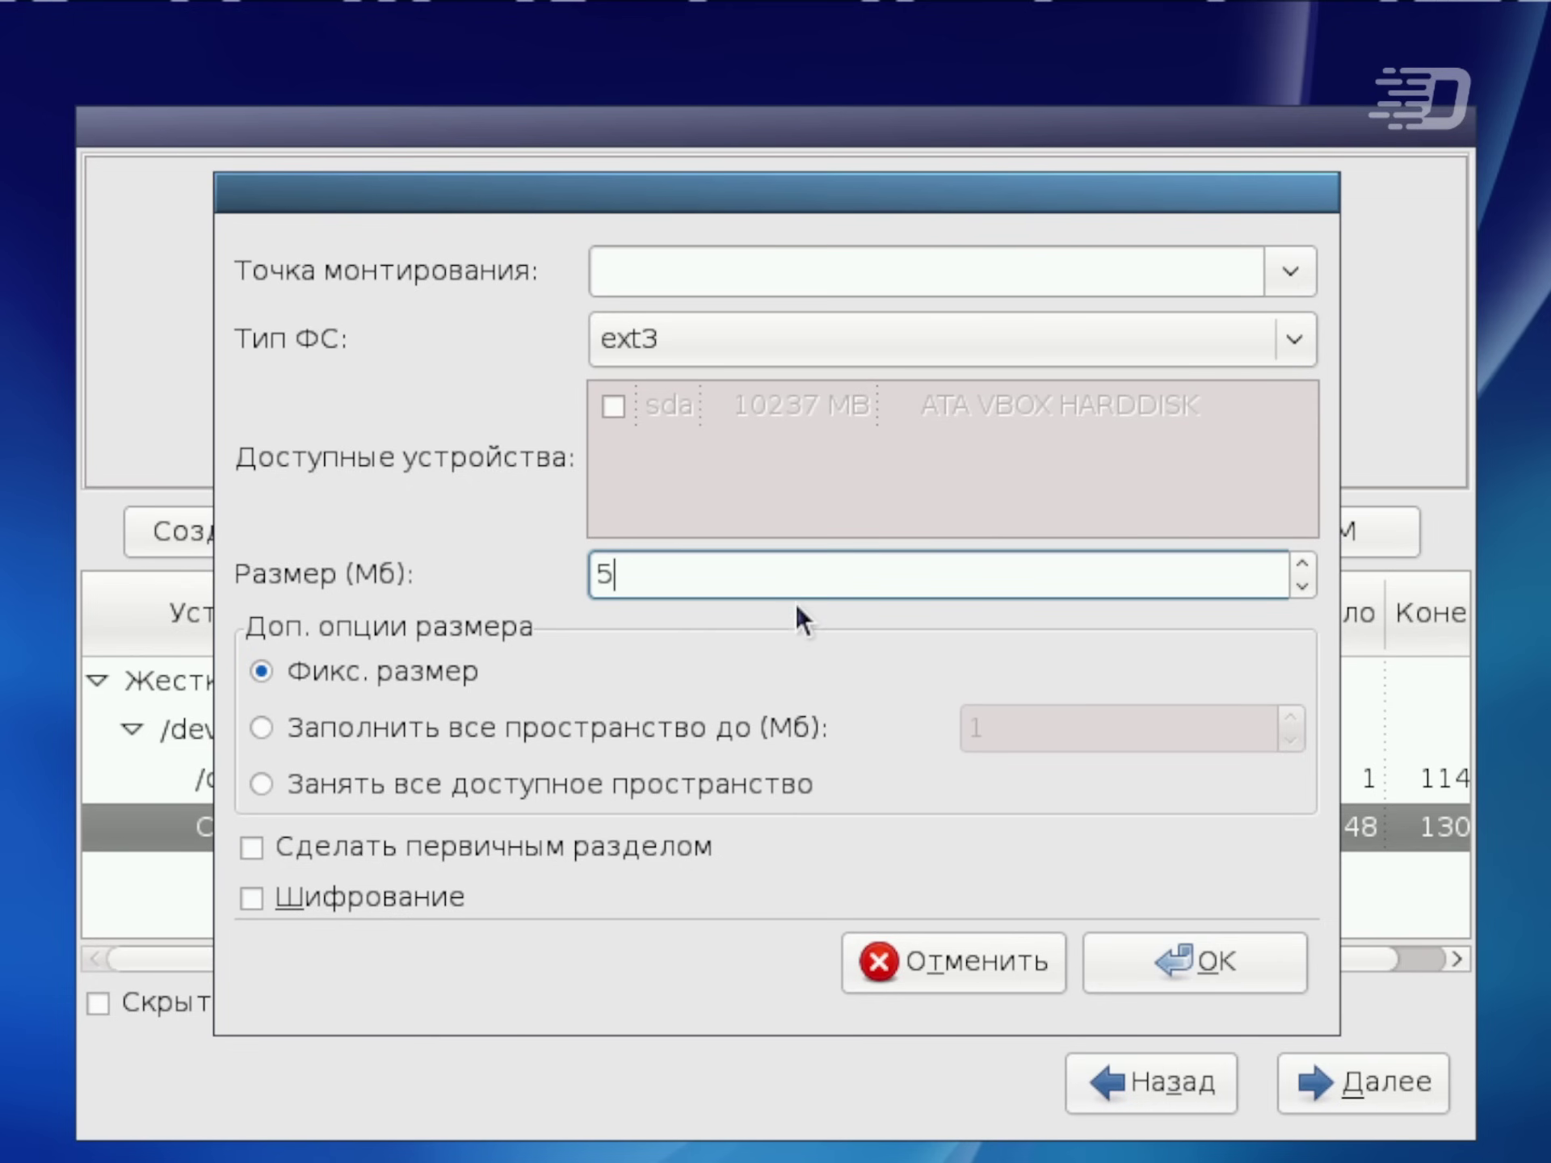
{"action": "left_click", "coordinate": [767, 339]}
{"action": "left_click", "coordinate": [743, 520]}
{"action": "left_click", "coordinate": [1193, 961]}
{"action": "left_click", "coordinate": [1400, 1088]}
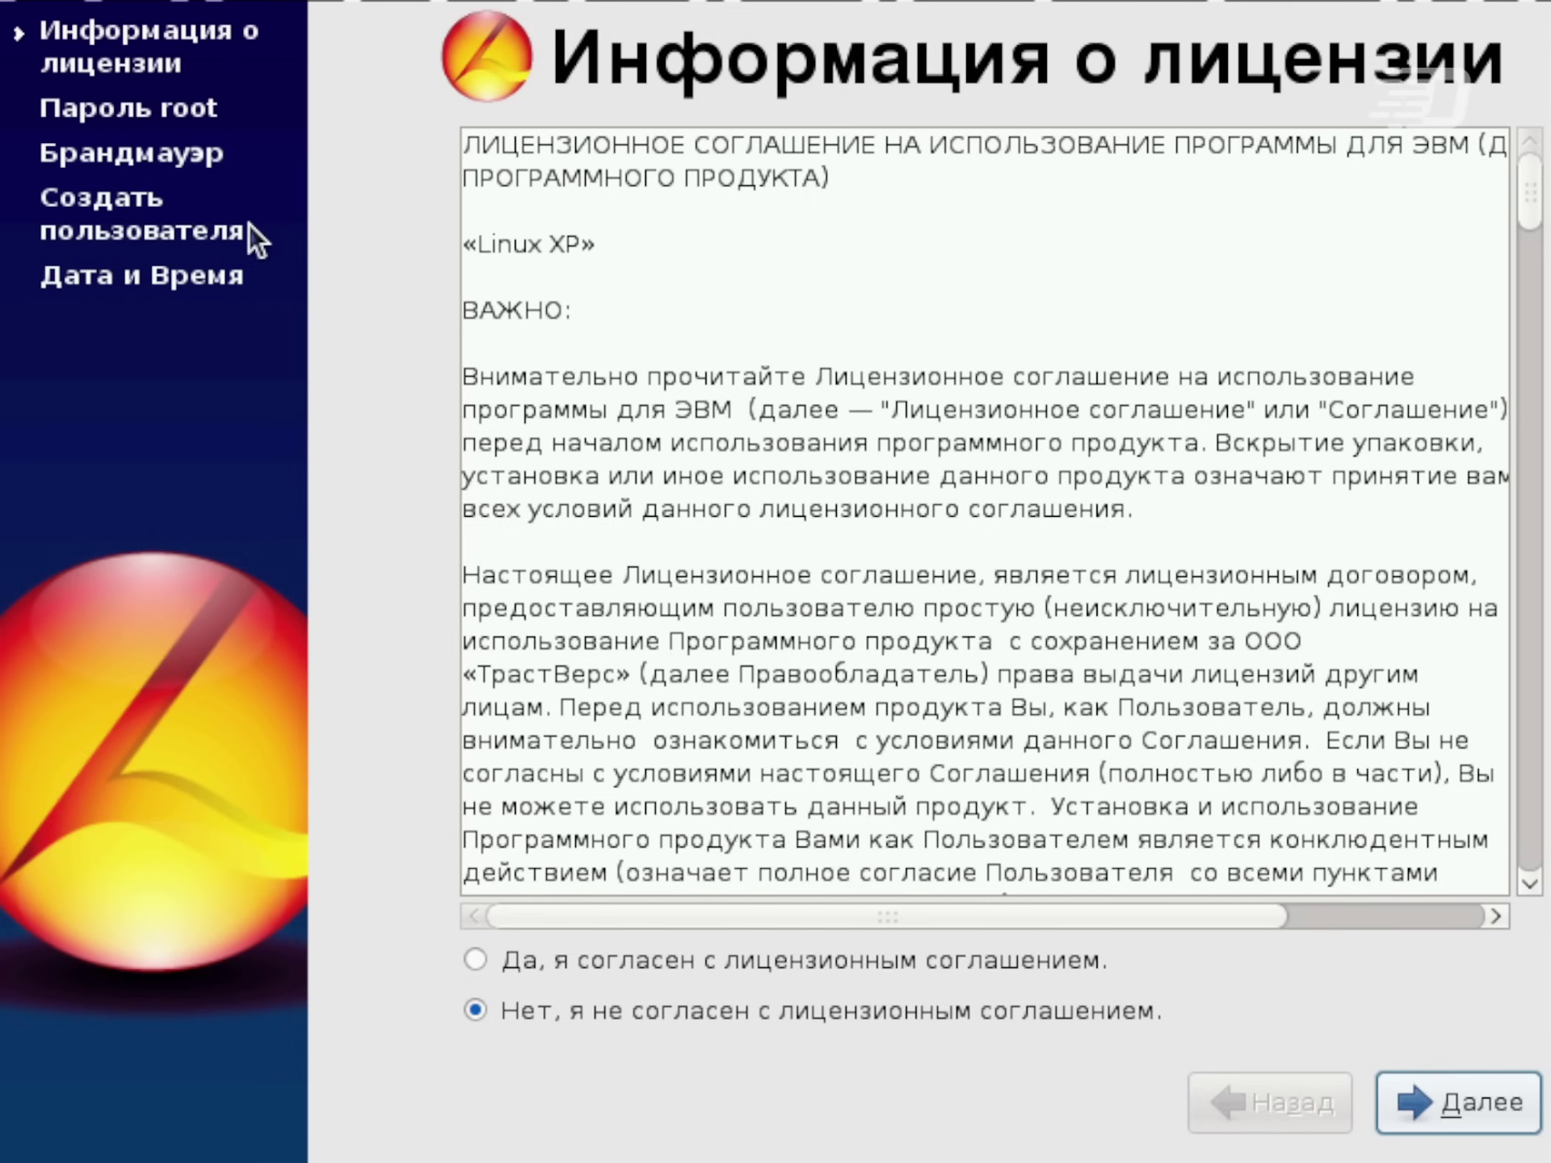
Try to continue with the license agreement declined, and go back to reread its text
{"action": "left_click", "coordinate": [1443, 1107]}
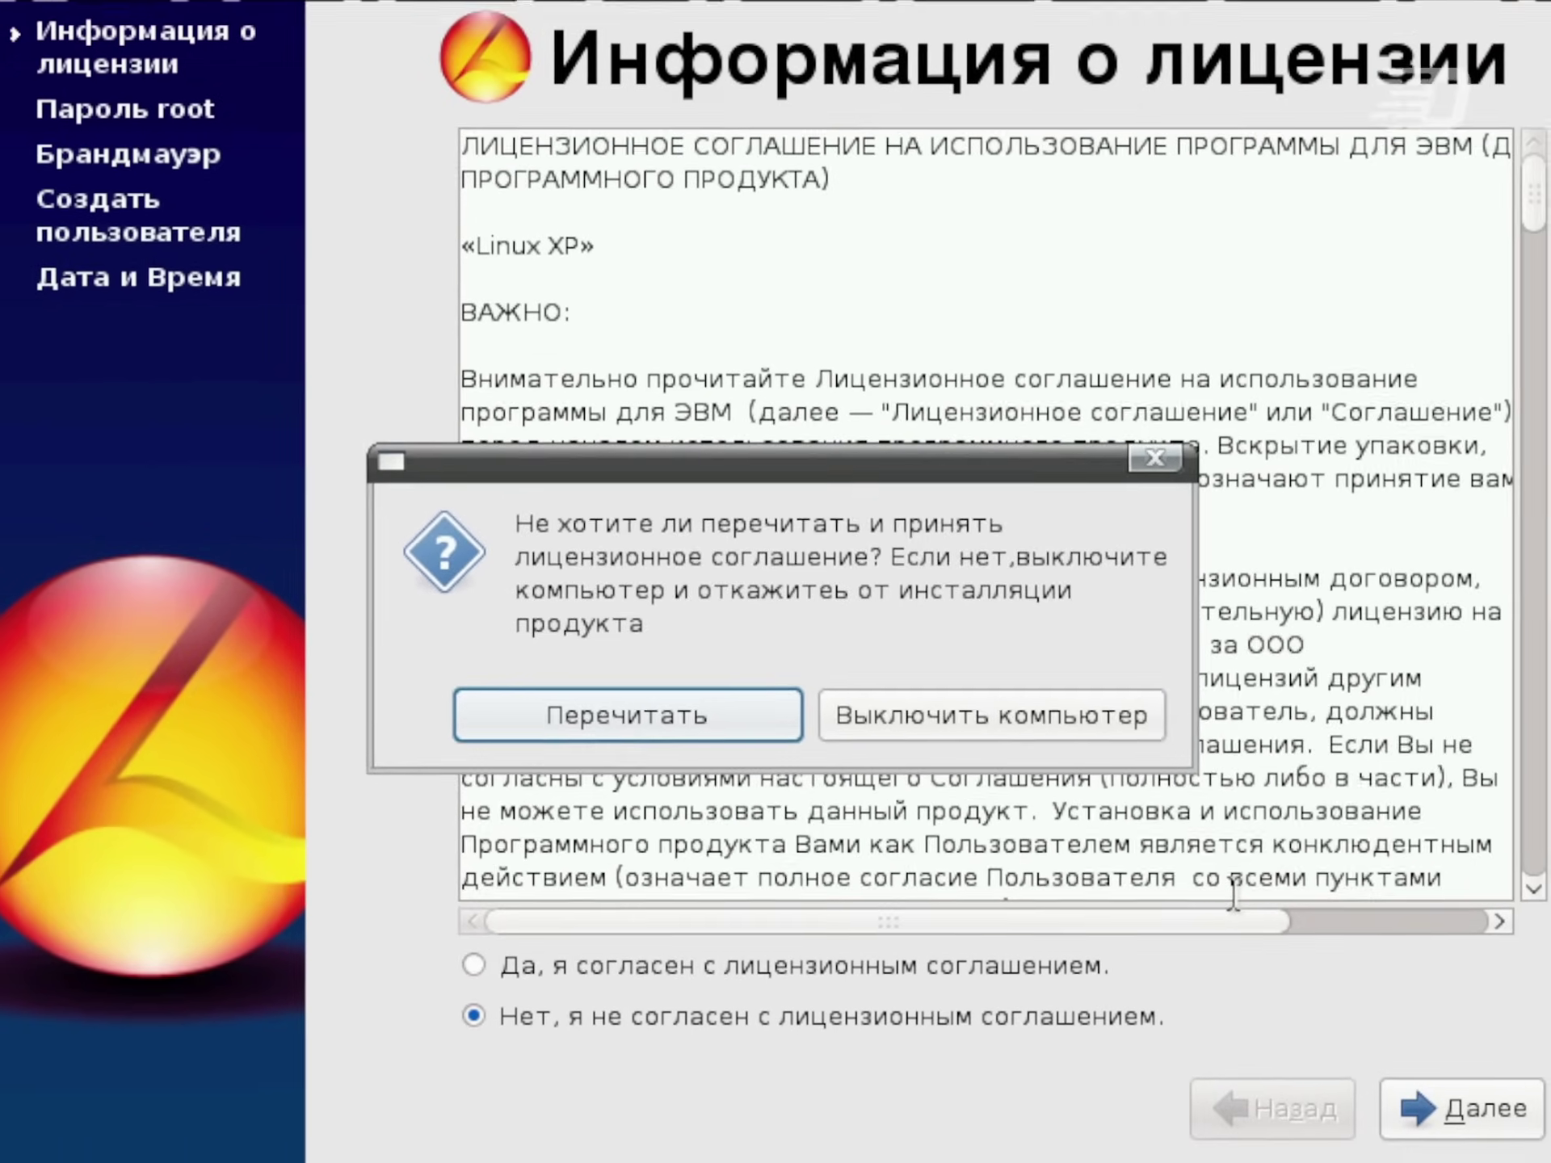
{"action": "left_click", "coordinate": [580, 753]}
{"action": "scroll", "coordinate": [753, 667], "scroll_direction": "down", "scroll_amount": 15}
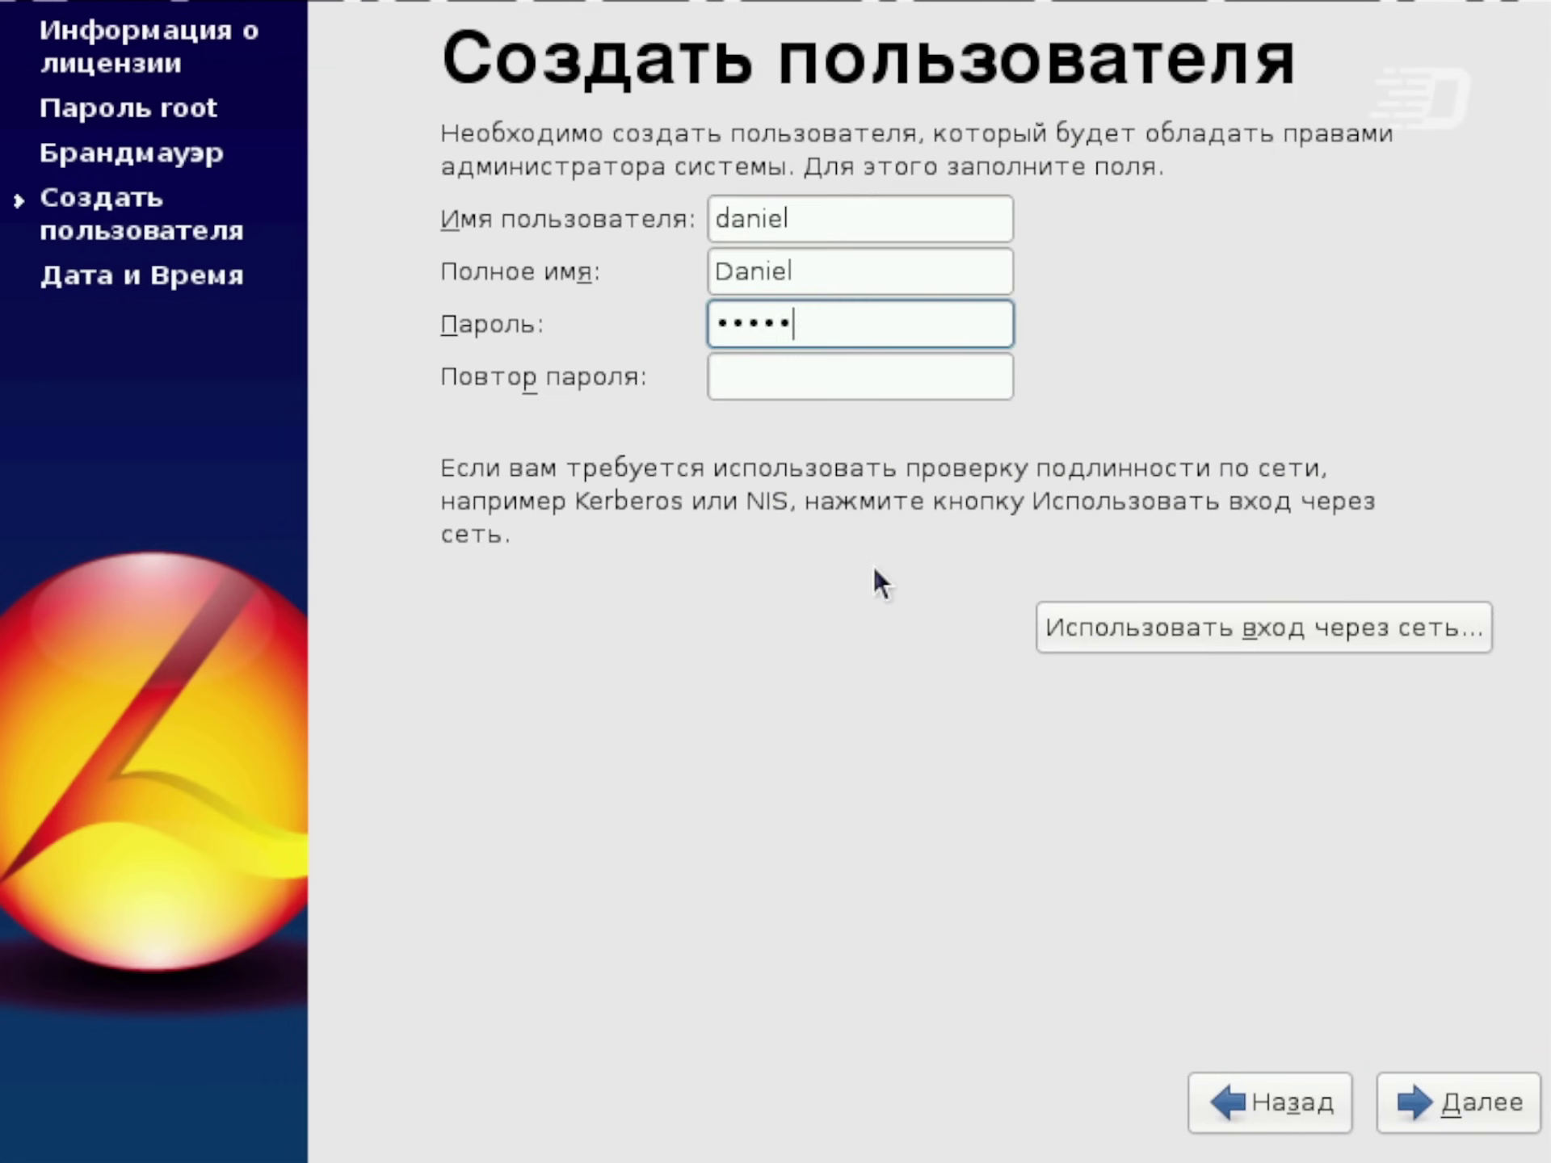
Erase the last four characters entered in the new user's password field
{"action": "key", "text": "BackSpace"}
{"action": "key", "text": "BackSpace"}
{"action": "key", "text": "BackSpace"}
{"action": "key", "text": "BackSpace"}
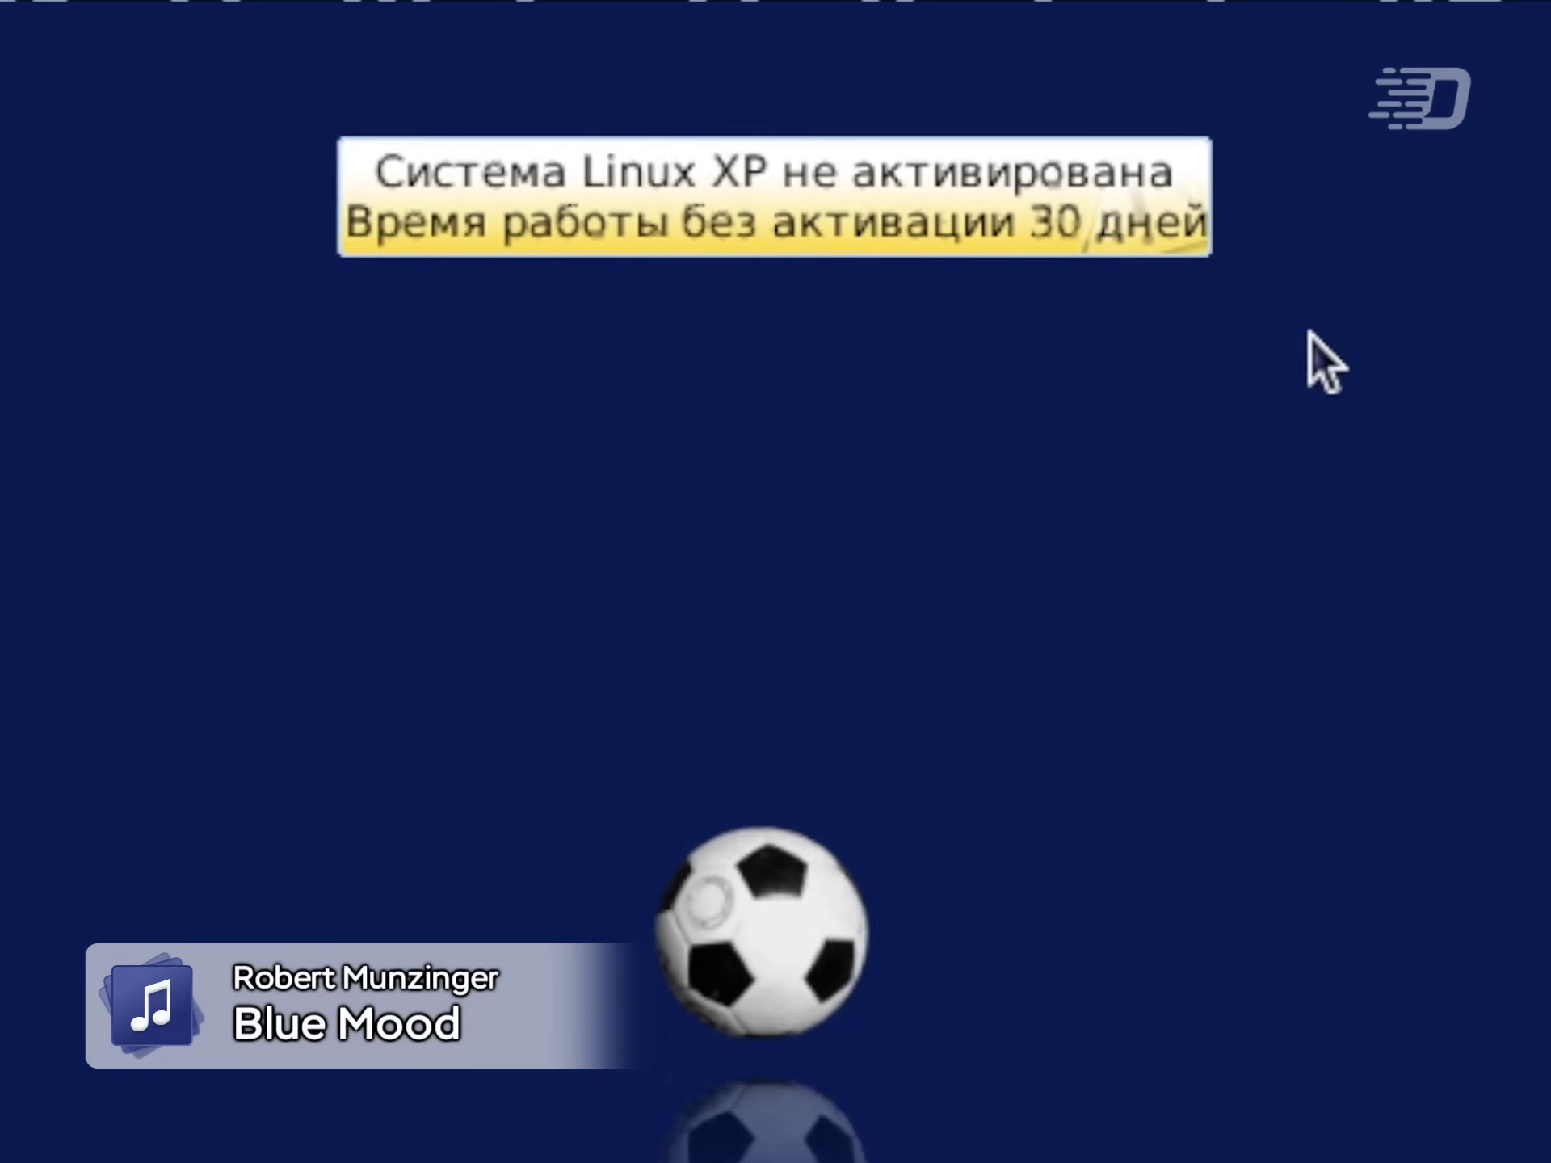
Enter the account password on the login screen and log in to the Linux XP desktop
{"action": "type", "text": "********"}
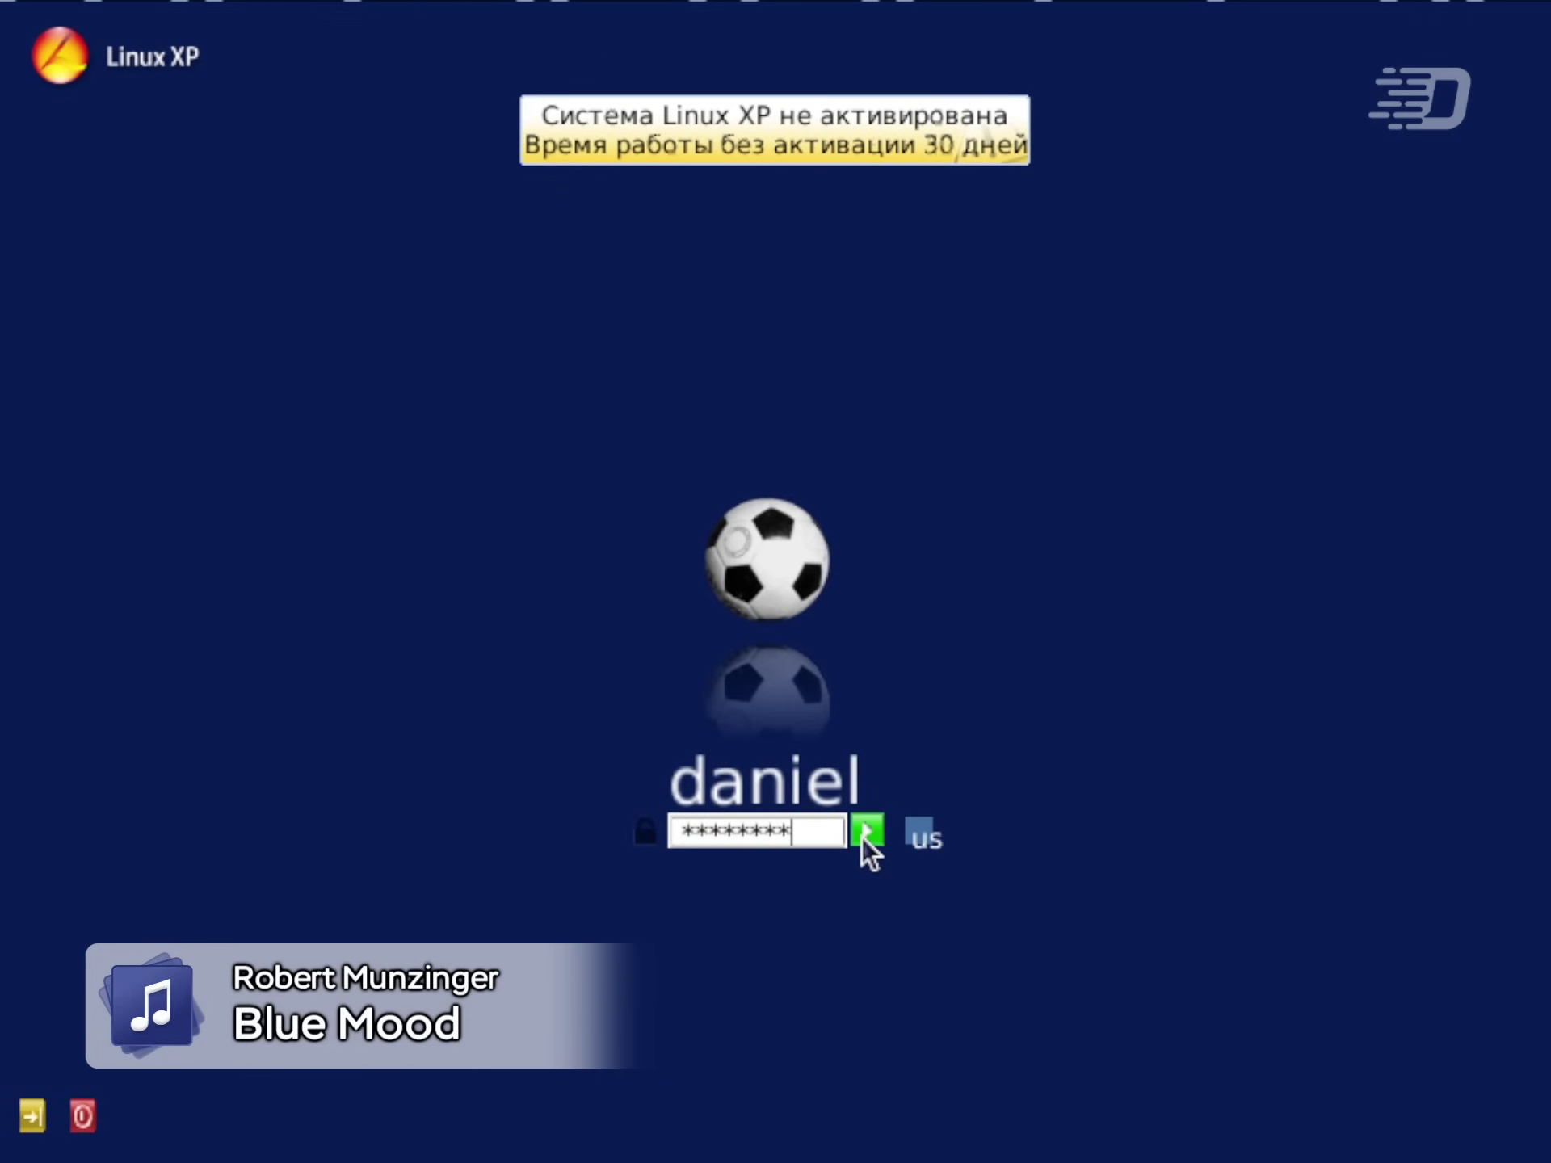
{"action": "left_click", "coordinate": [862, 840]}
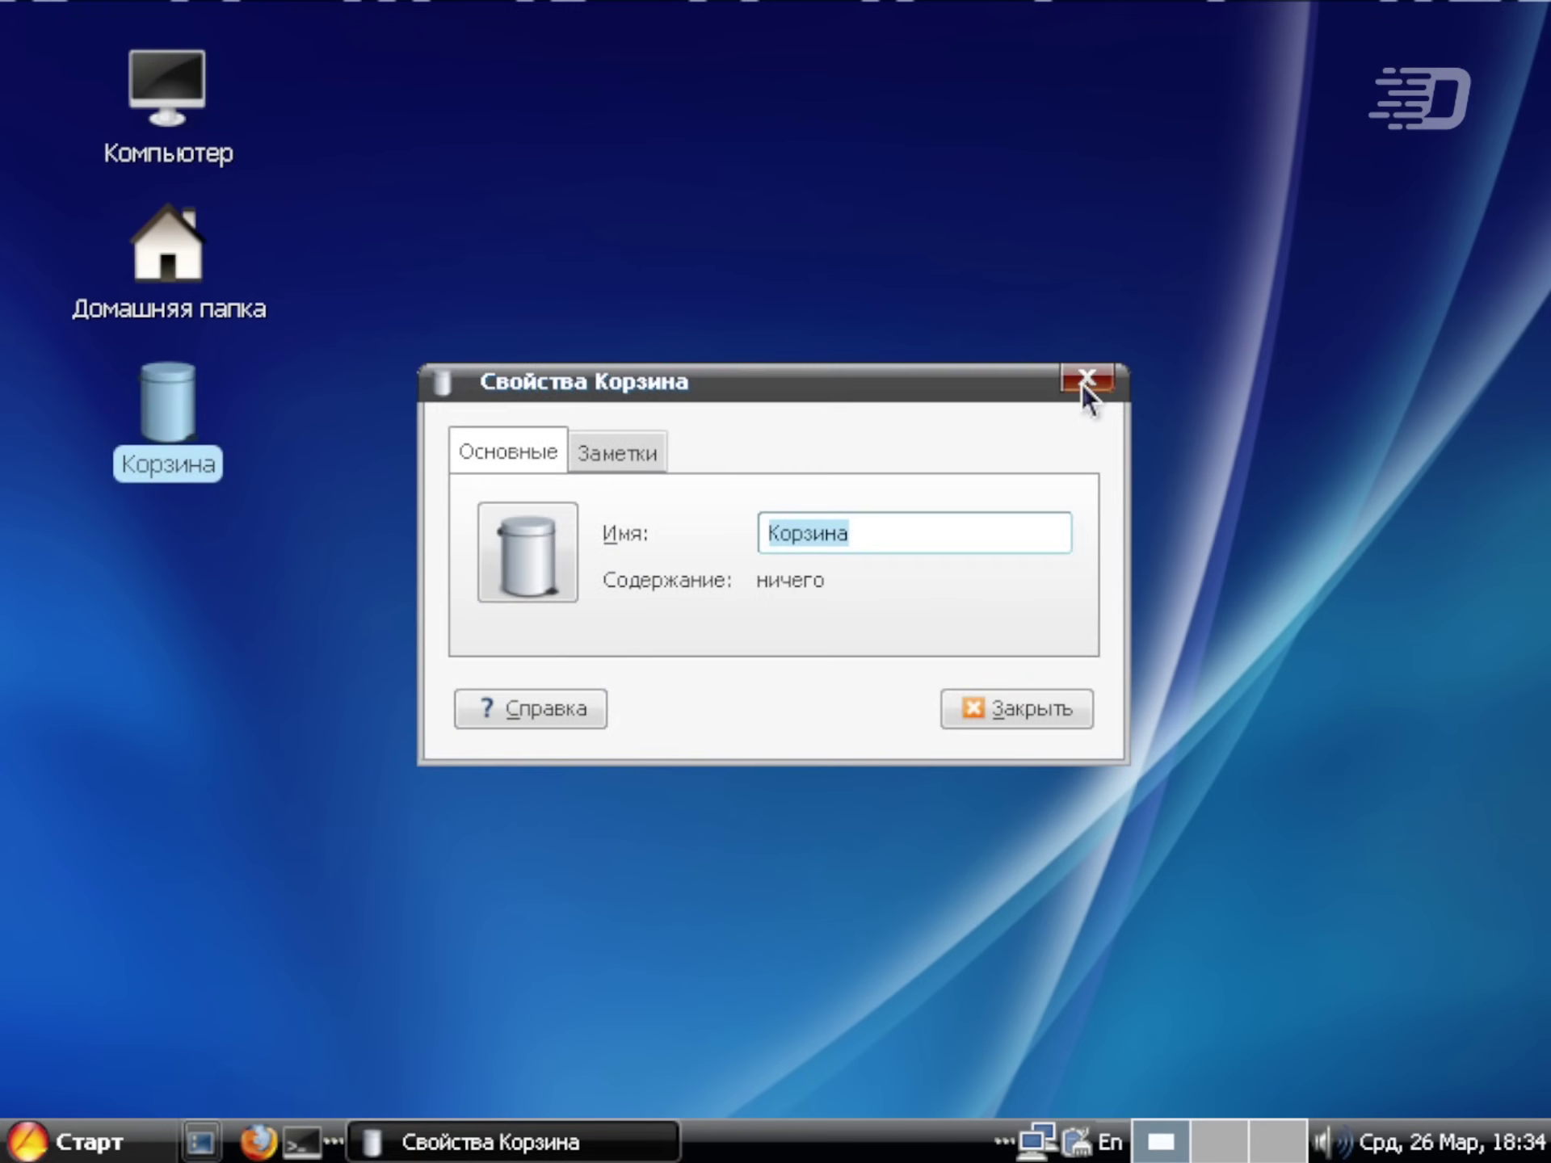
Close the trash properties and set the orange flower picture as the desktop wallpaper
{"action": "left_click", "coordinate": [1082, 386]}
{"action": "right_click", "coordinate": [531, 236]}
{"action": "left_click", "coordinate": [760, 612]}
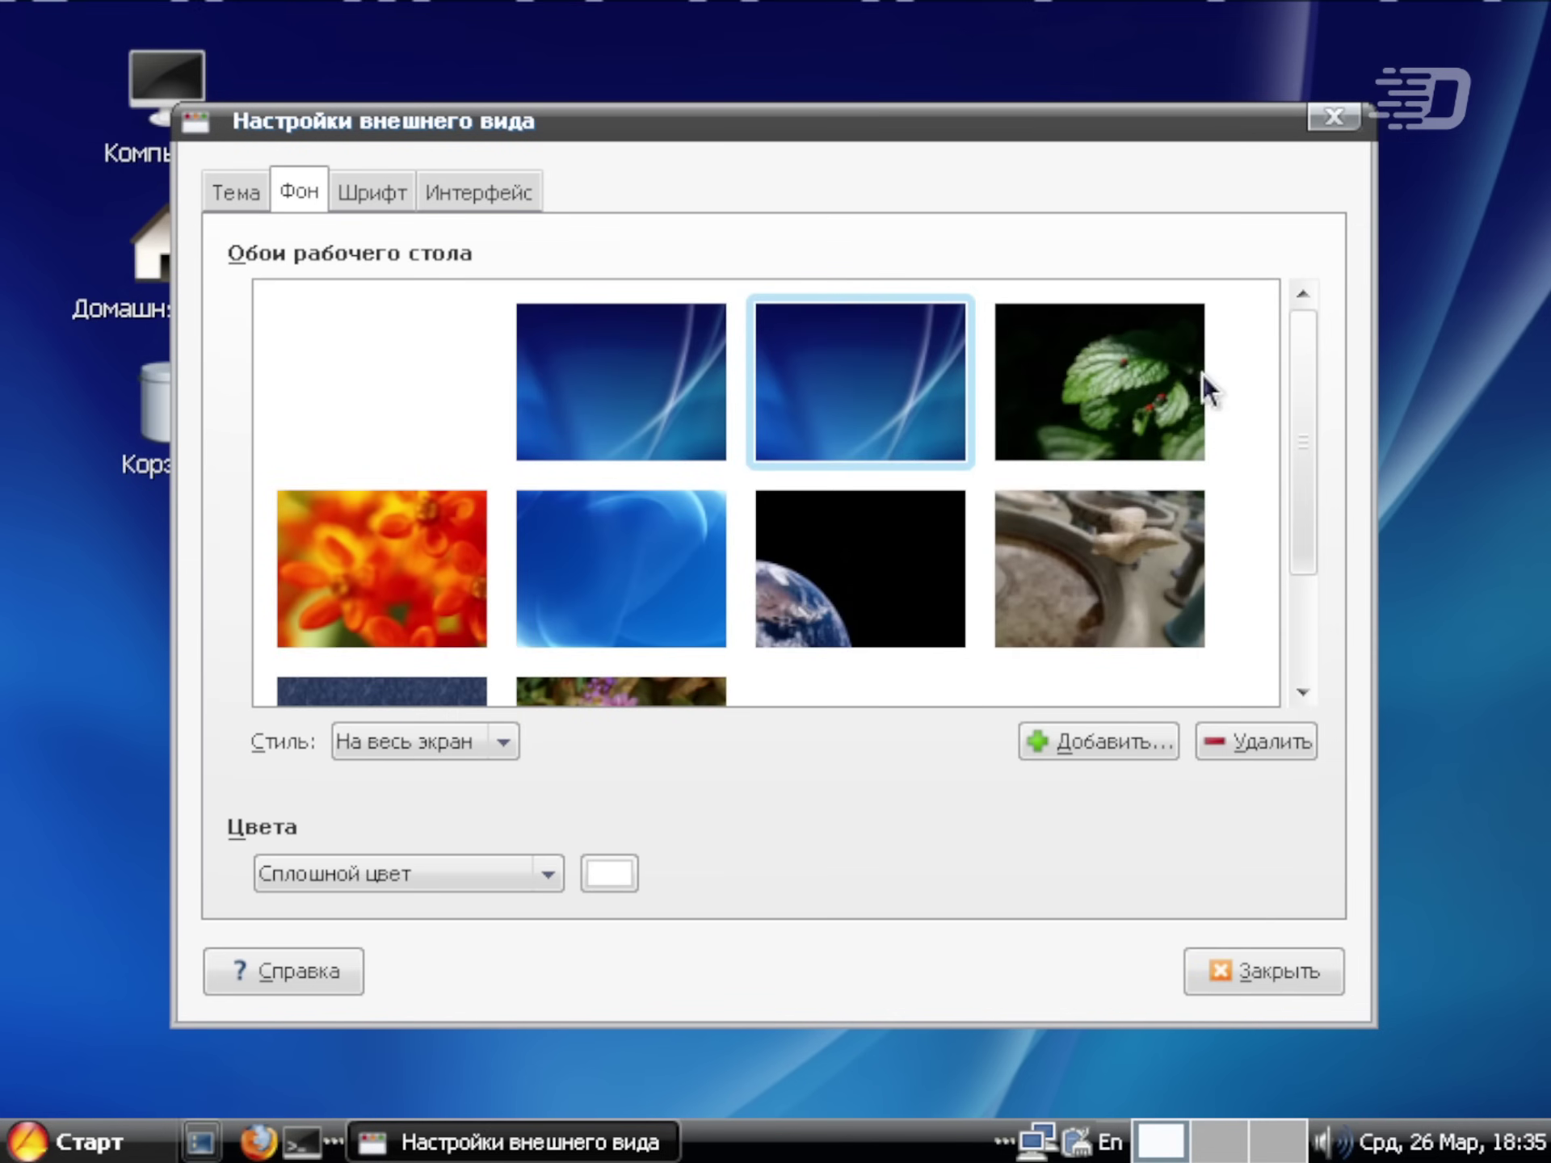
{"action": "left_click_drag", "start_coordinate": [1308, 383], "coordinate": [1305, 443]}
{"action": "left_click", "coordinate": [440, 526]}
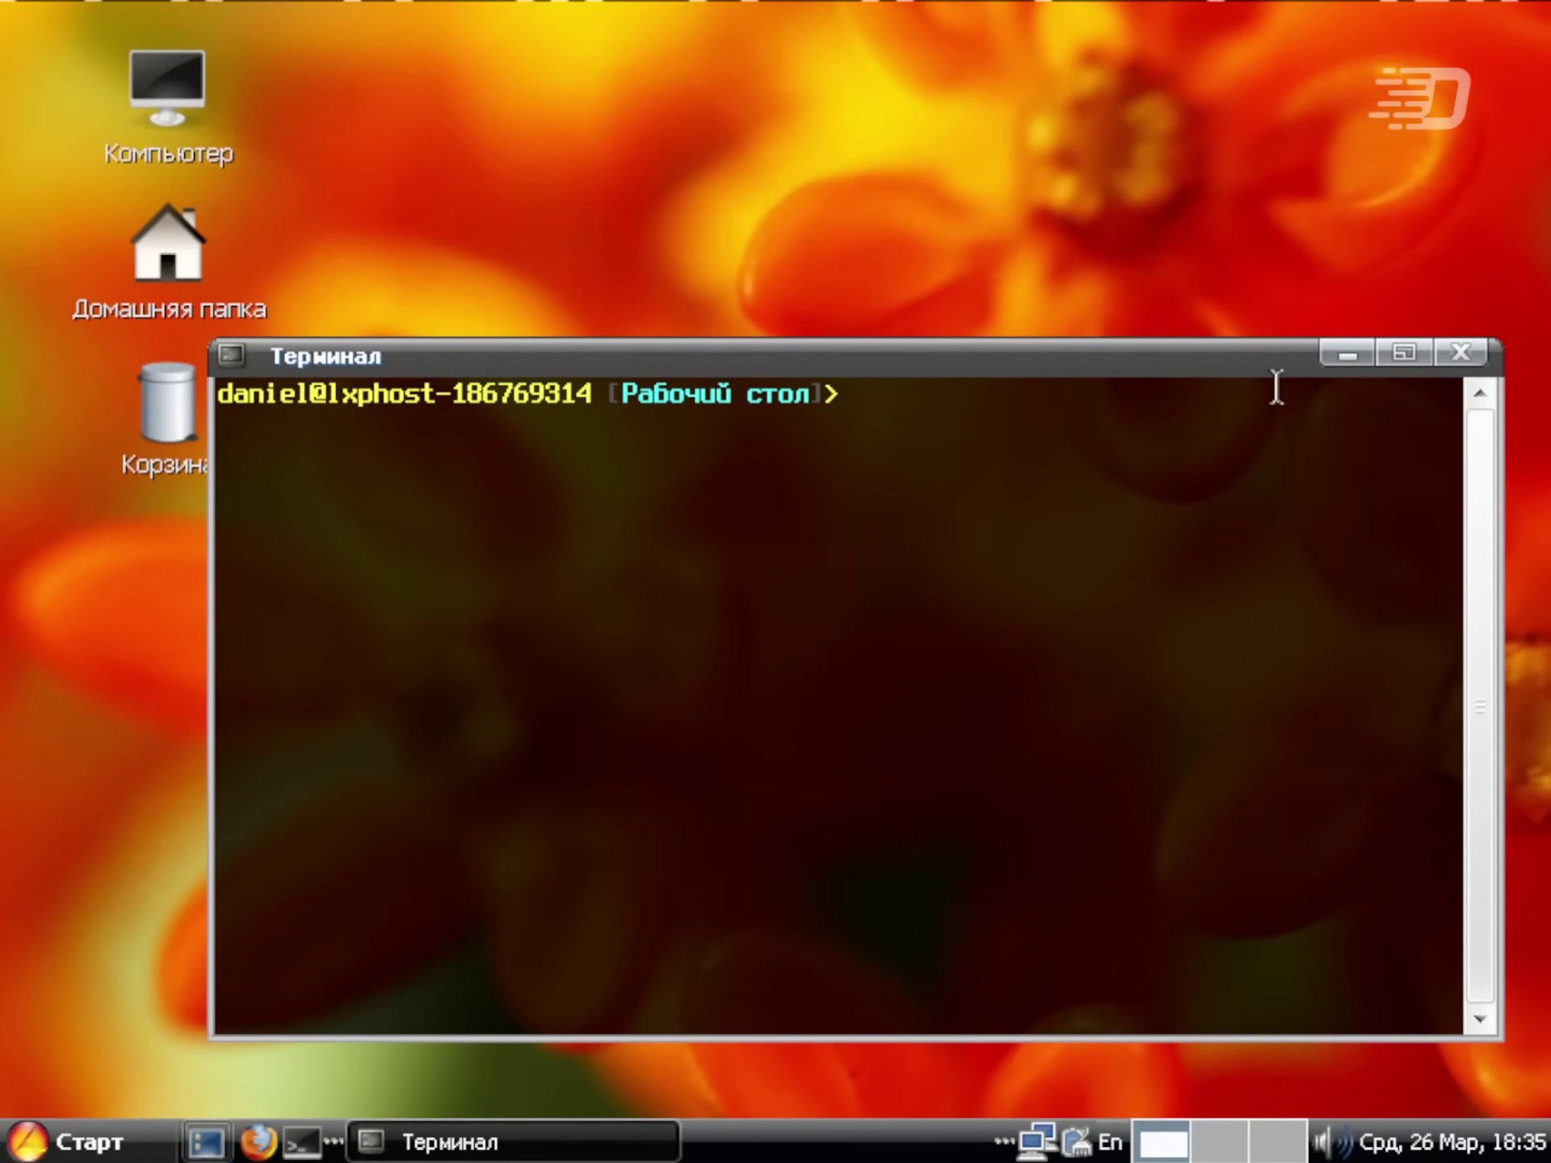
Close the terminal window and bring up the Start menu
{"action": "left_click", "coordinate": [1460, 353]}
{"action": "key", "text": "super"}
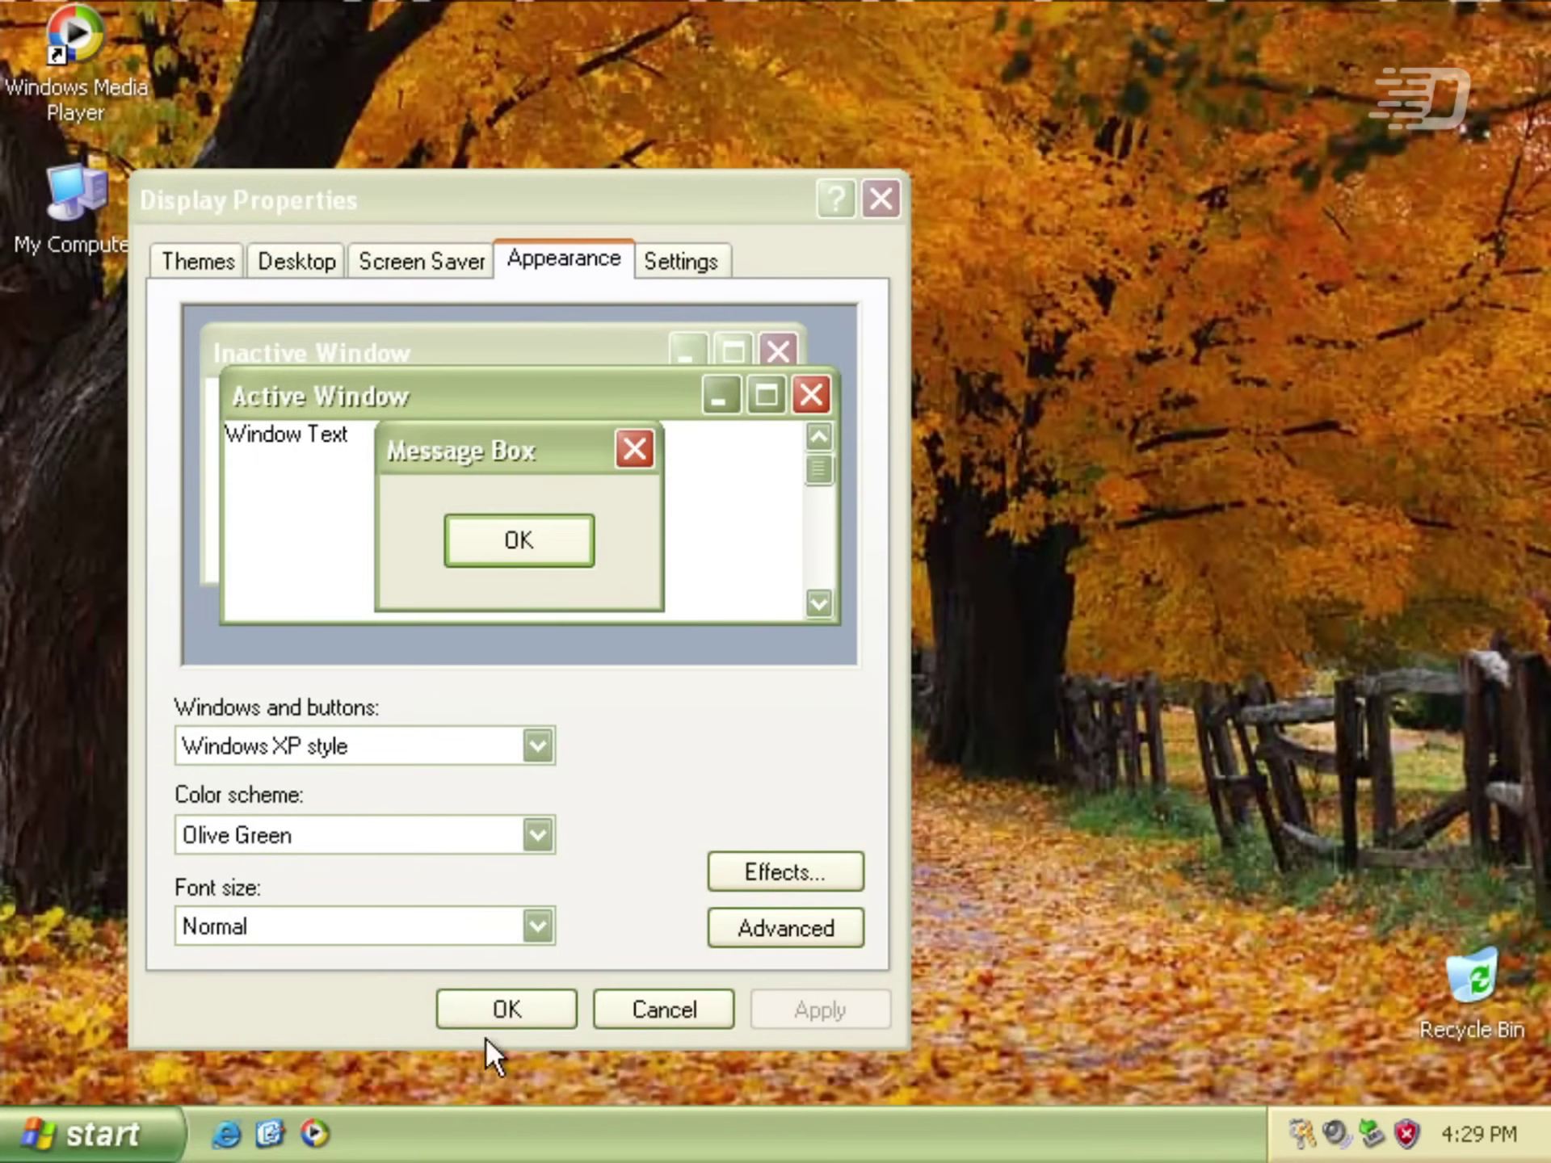
Confirm the Olive Green display scheme in Windows XP, group My Computer and the Recycle Bin together, and arrange the desktop icons
{"action": "left_click", "coordinate": [487, 1019]}
{"action": "left_click_drag", "start_coordinate": [78, 157], "coordinate": [73, 13]}
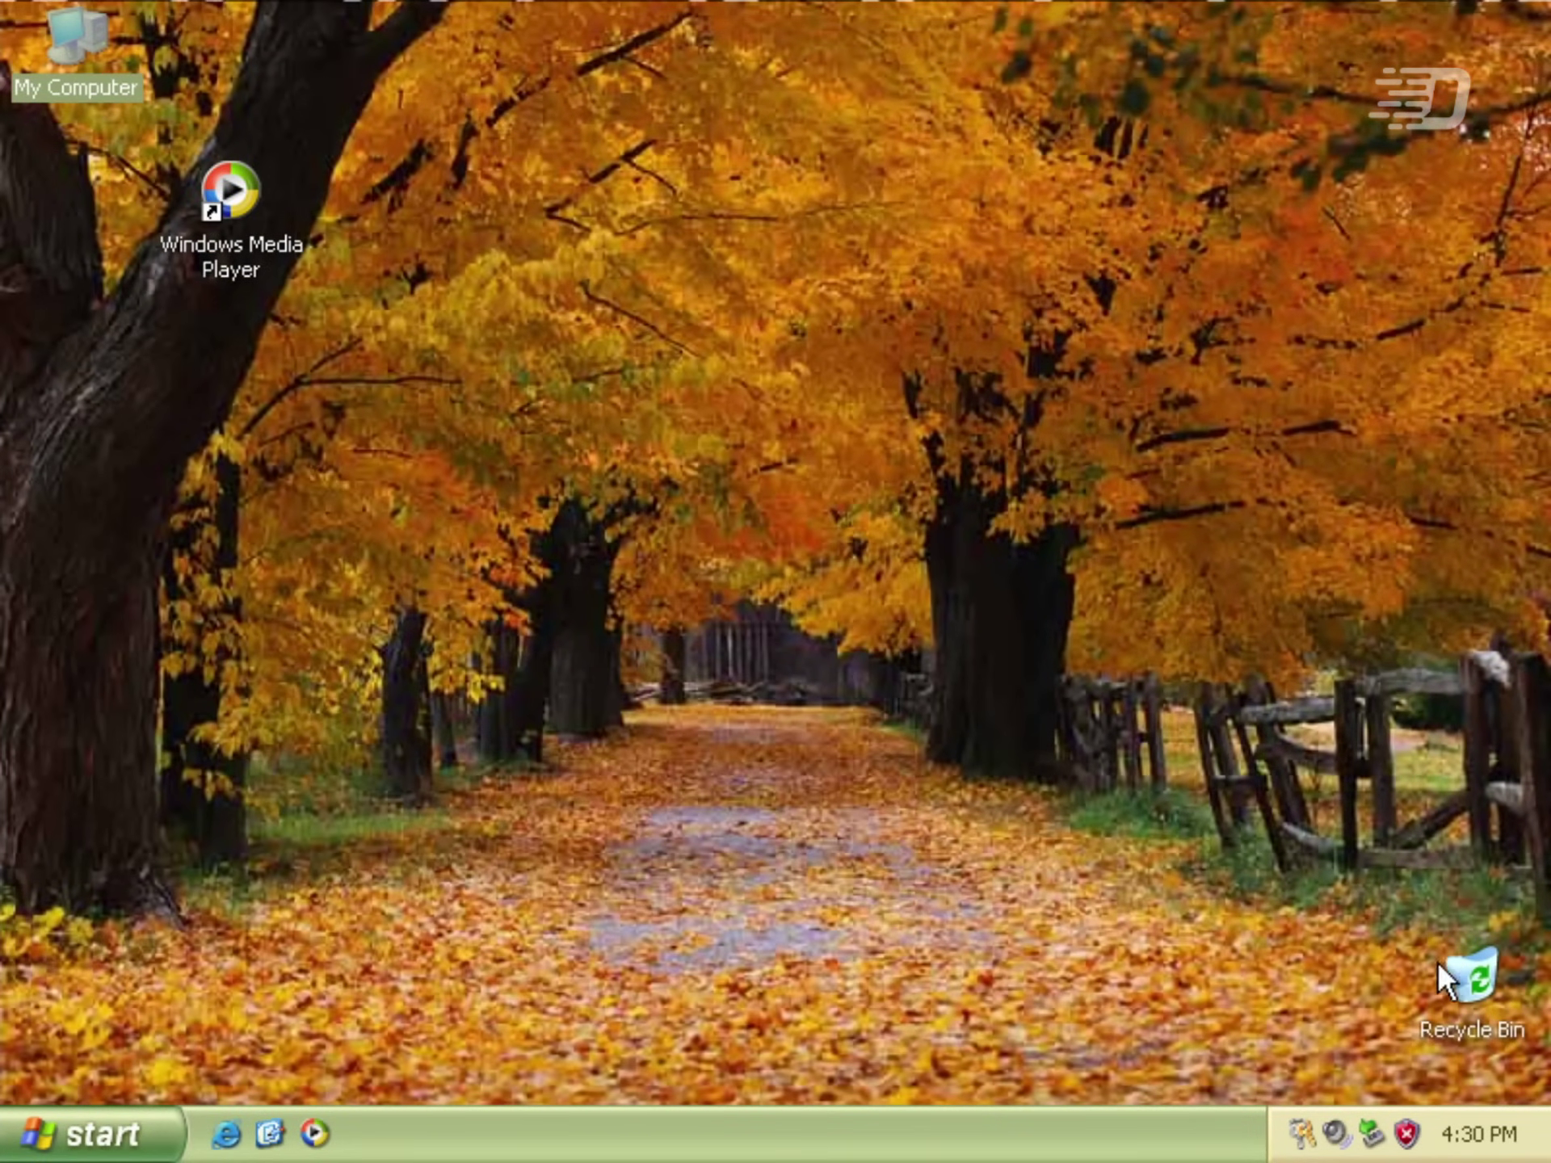
{"action": "left_click_drag", "start_coordinate": [1470, 977], "coordinate": [239, 43]}
{"action": "right_click", "coordinate": [452, 299]}
{"action": "mouse_move", "coordinate": [565, 481]}
{"action": "left_click", "coordinate": [850, 448]}
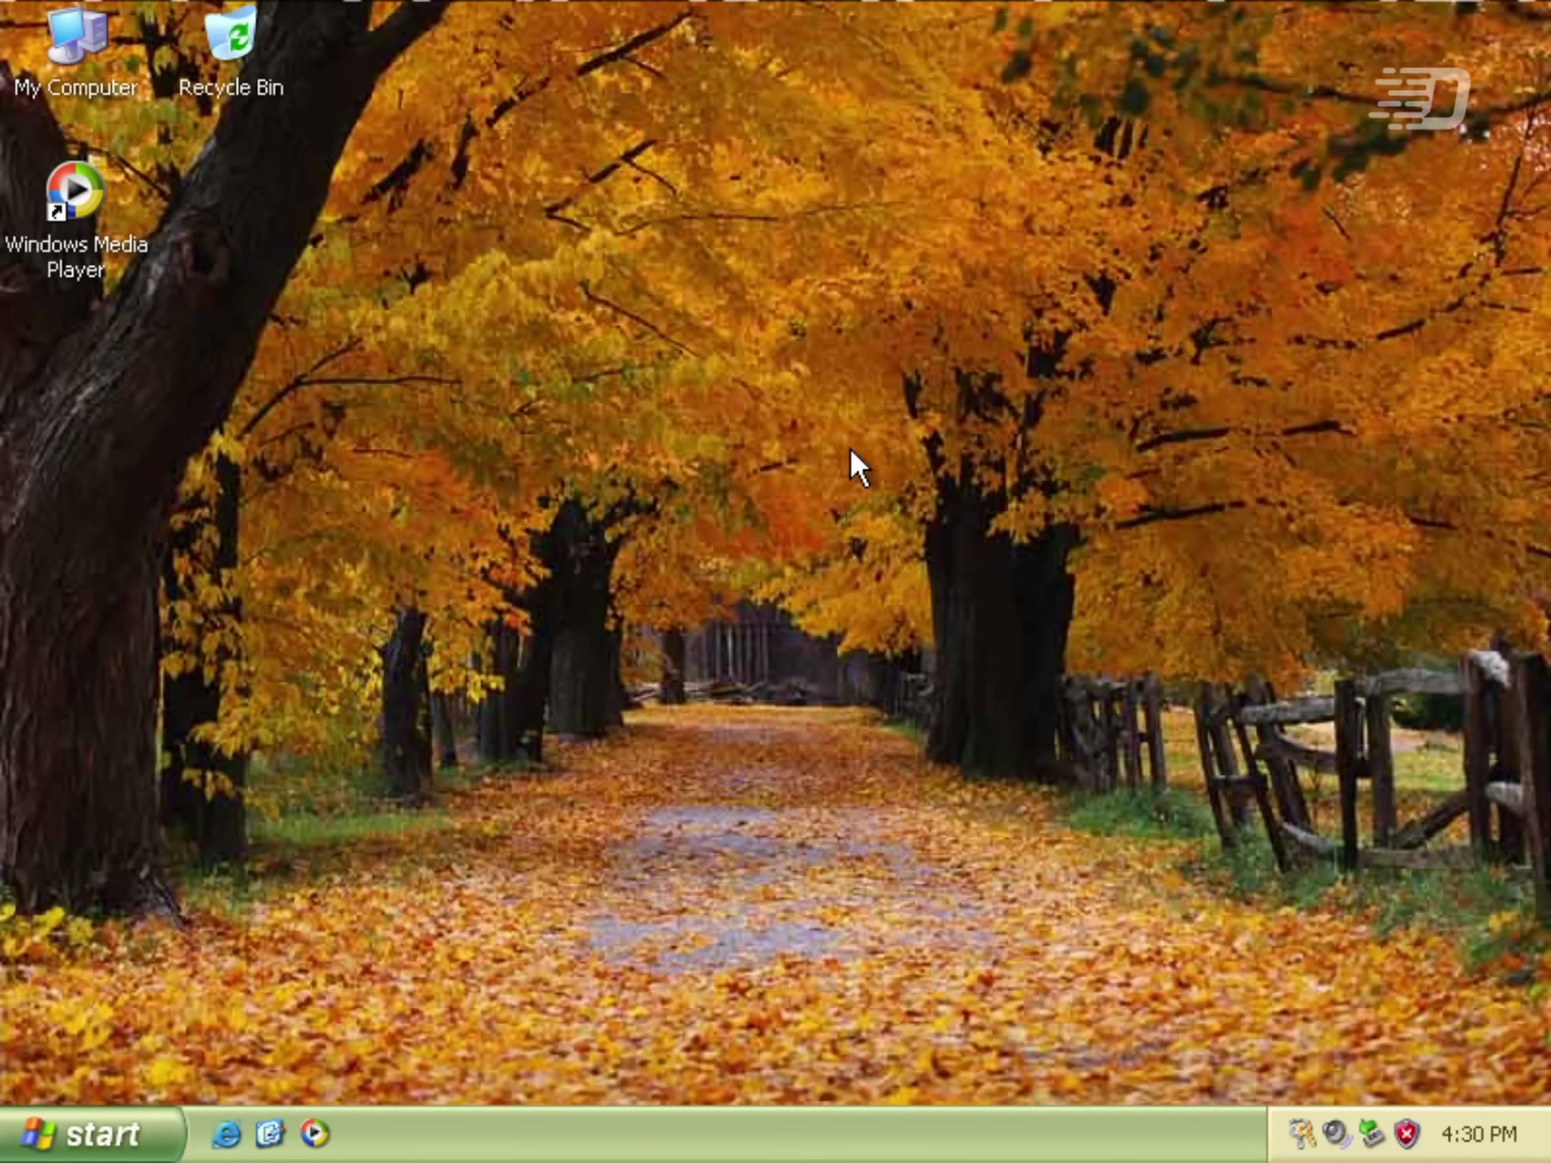
Launch the Files and Settings Transfer Wizard in Windows XP
{"action": "left_click", "coordinate": [97, 1135]}
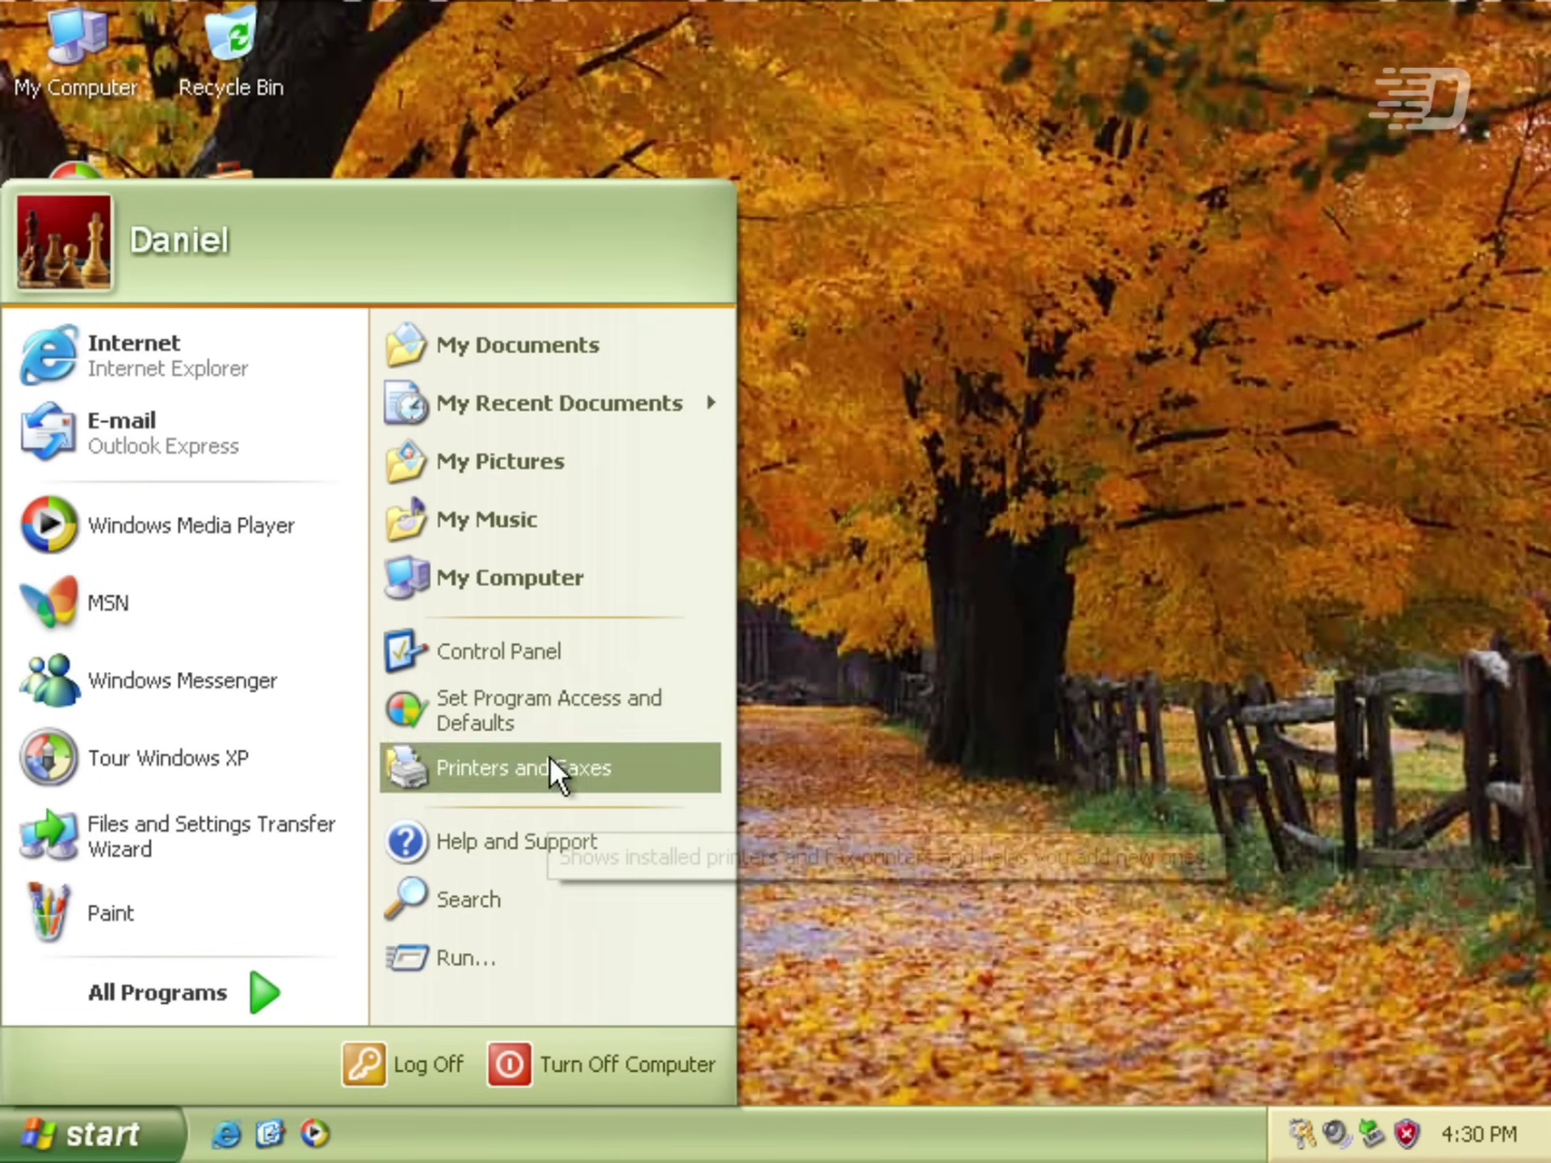
{"action": "left_click", "coordinate": [191, 831]}
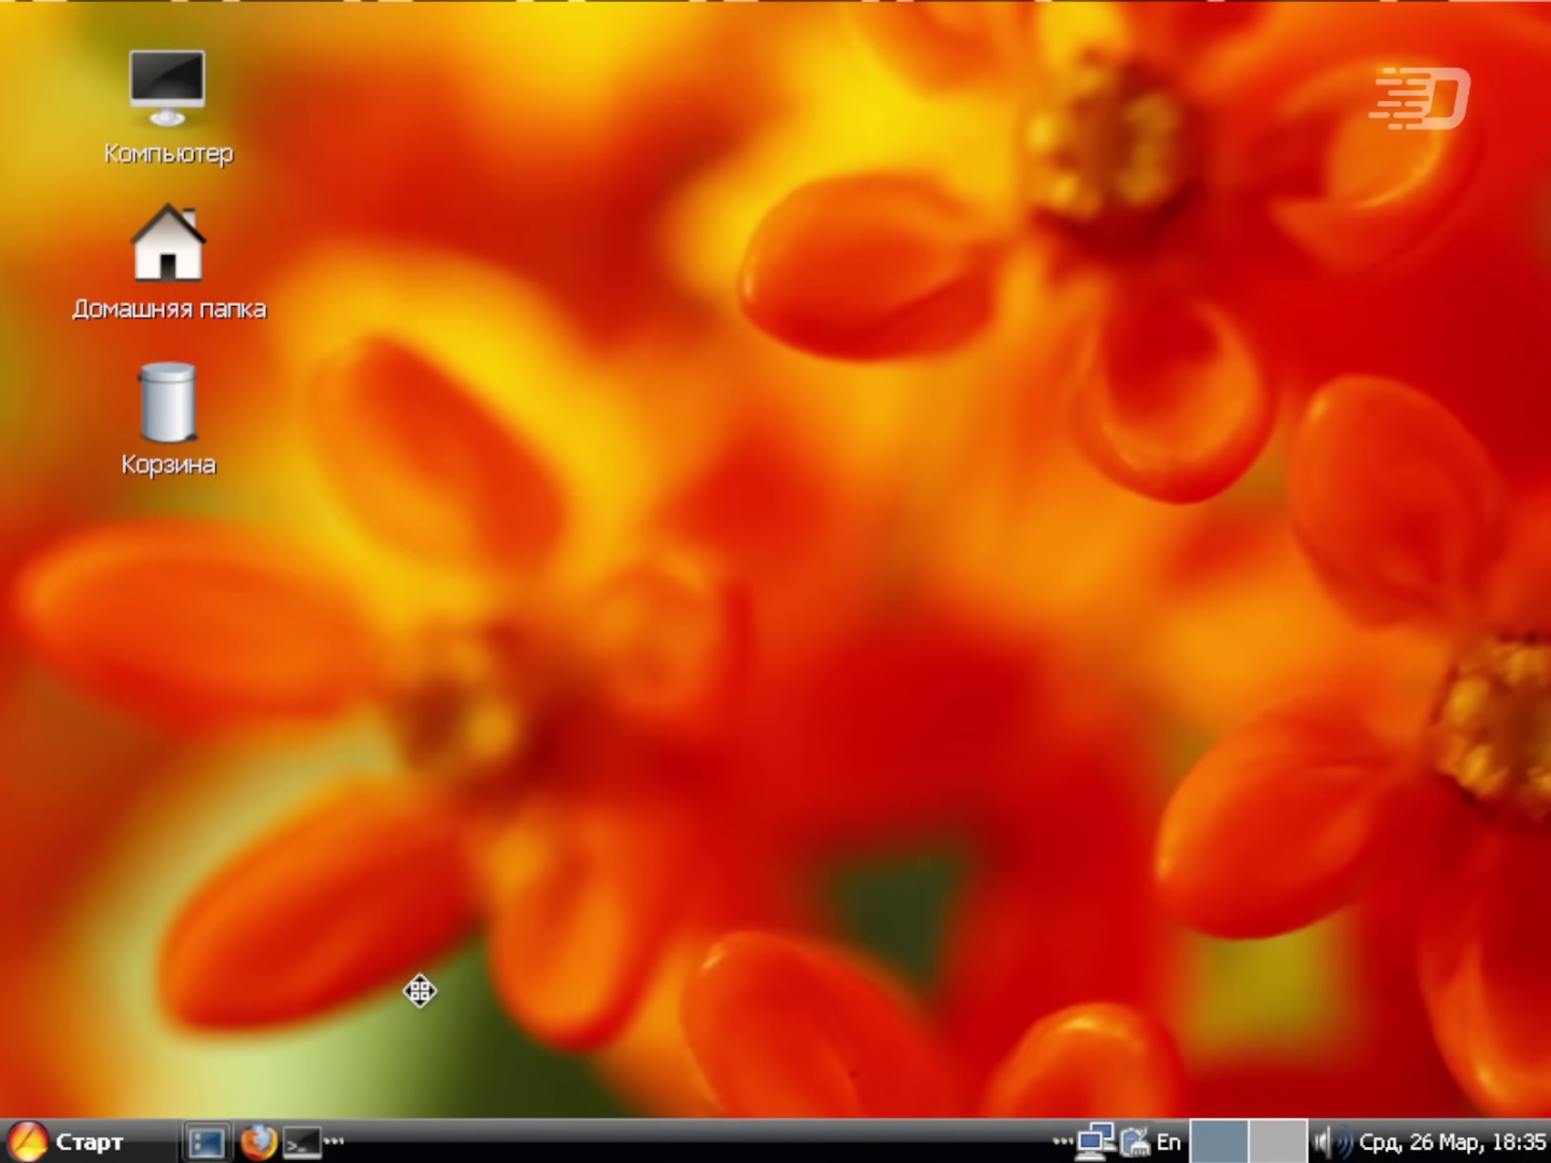
Try docking the Linux XP taskbar vertically along the desktop's left edge and bring up the Start menu
{"action": "left_click_drag", "start_coordinate": [75, 753], "coordinate": [40, 714]}
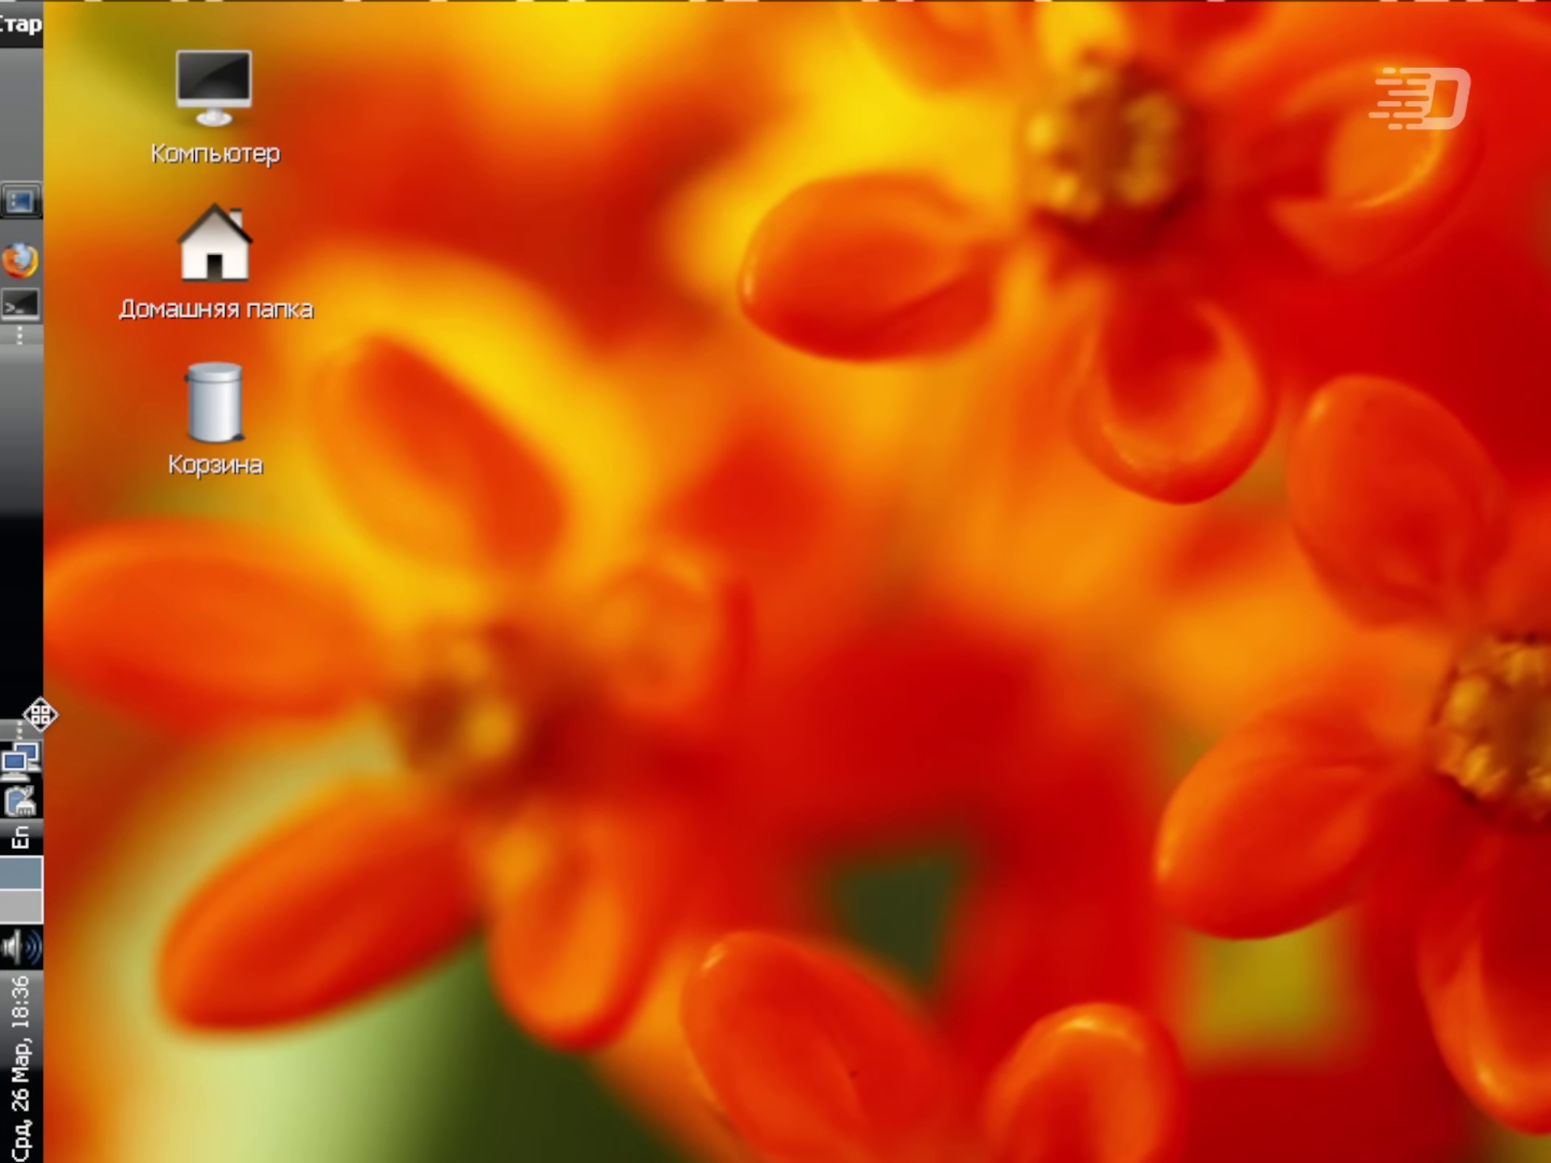
{"action": "key", "text": "super"}
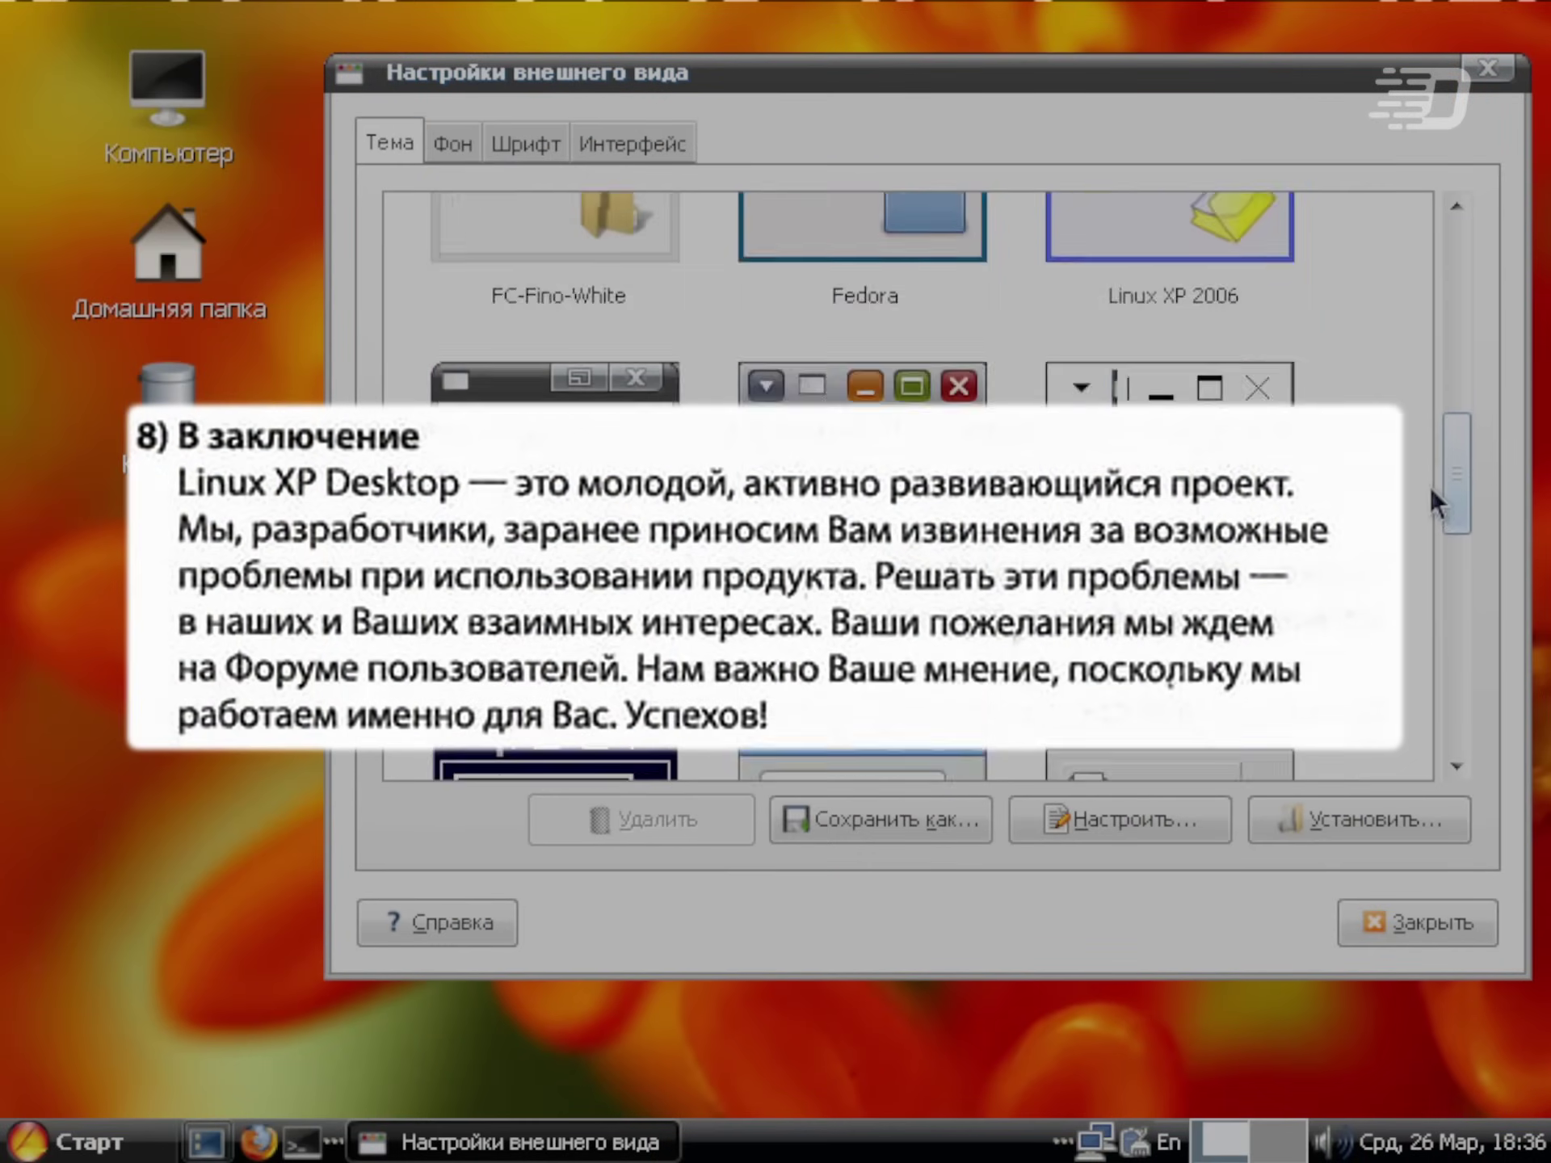
Look through the theme list and the interface, font and background pages of the appearance settings
{"action": "left_click_drag", "start_coordinate": [1432, 490], "coordinate": [1383, 359]}
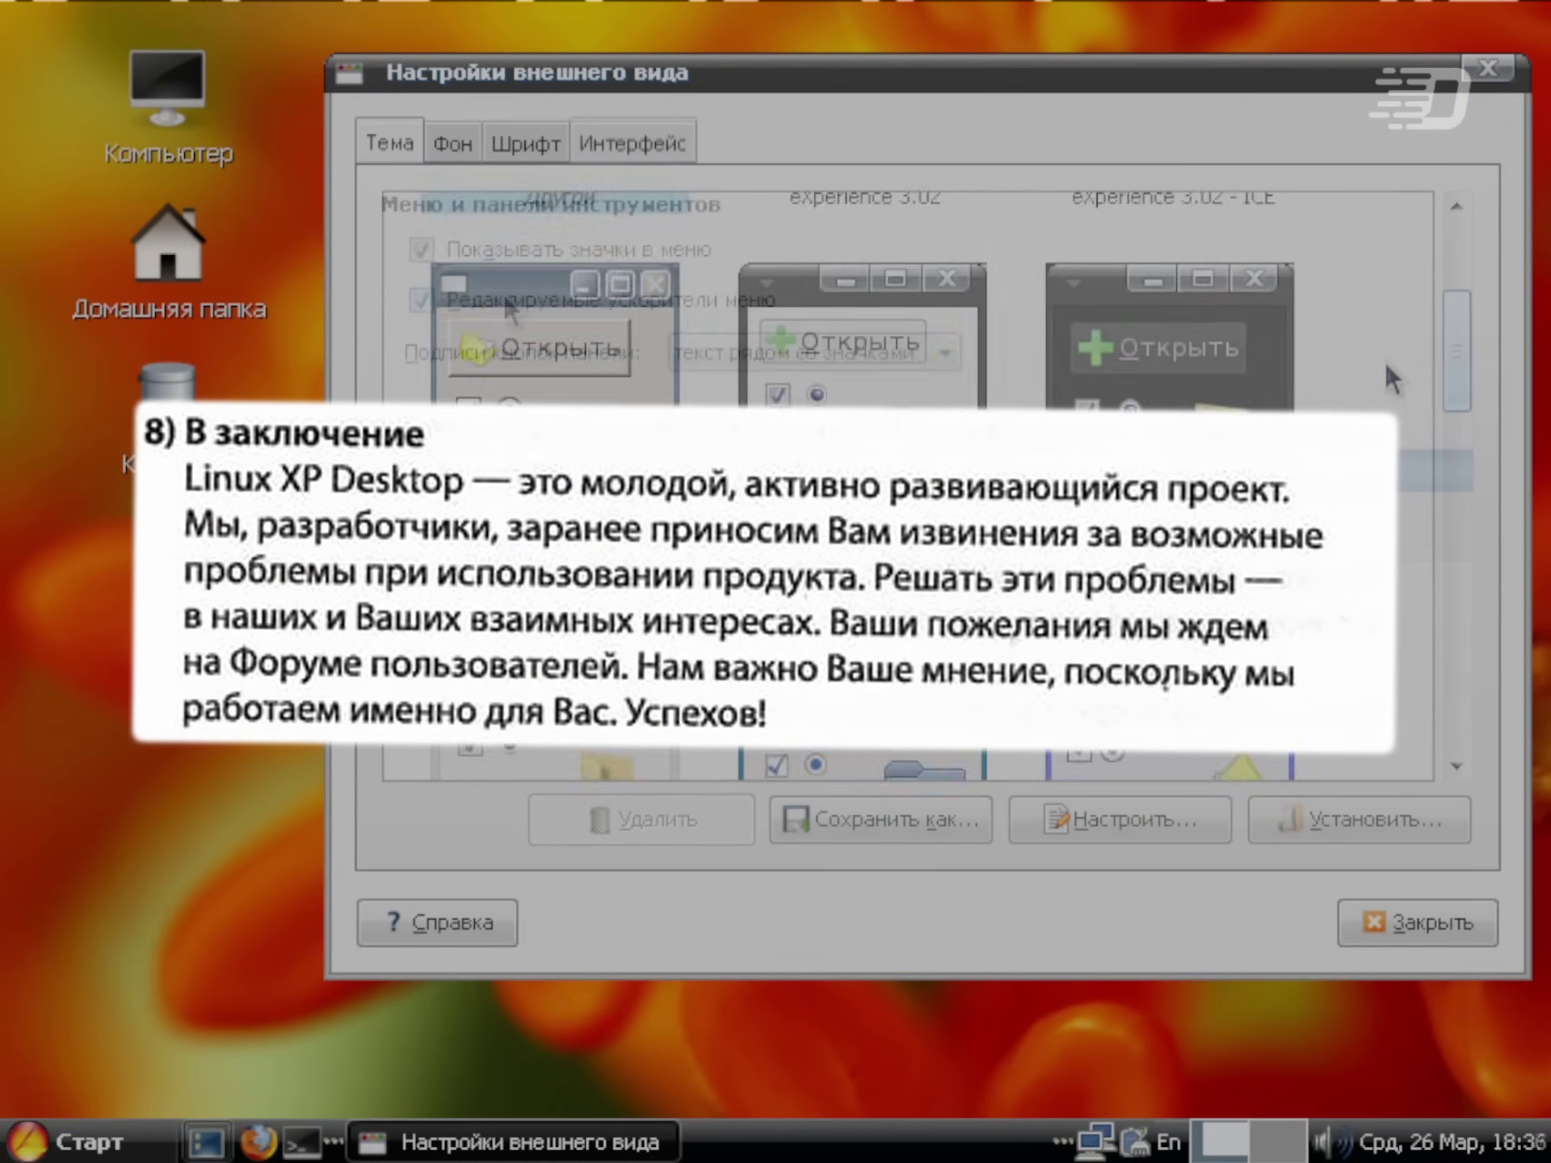
{"action": "left_click", "coordinate": [633, 143]}
{"action": "left_click", "coordinate": [751, 347]}
{"action": "left_click", "coordinate": [754, 348]}
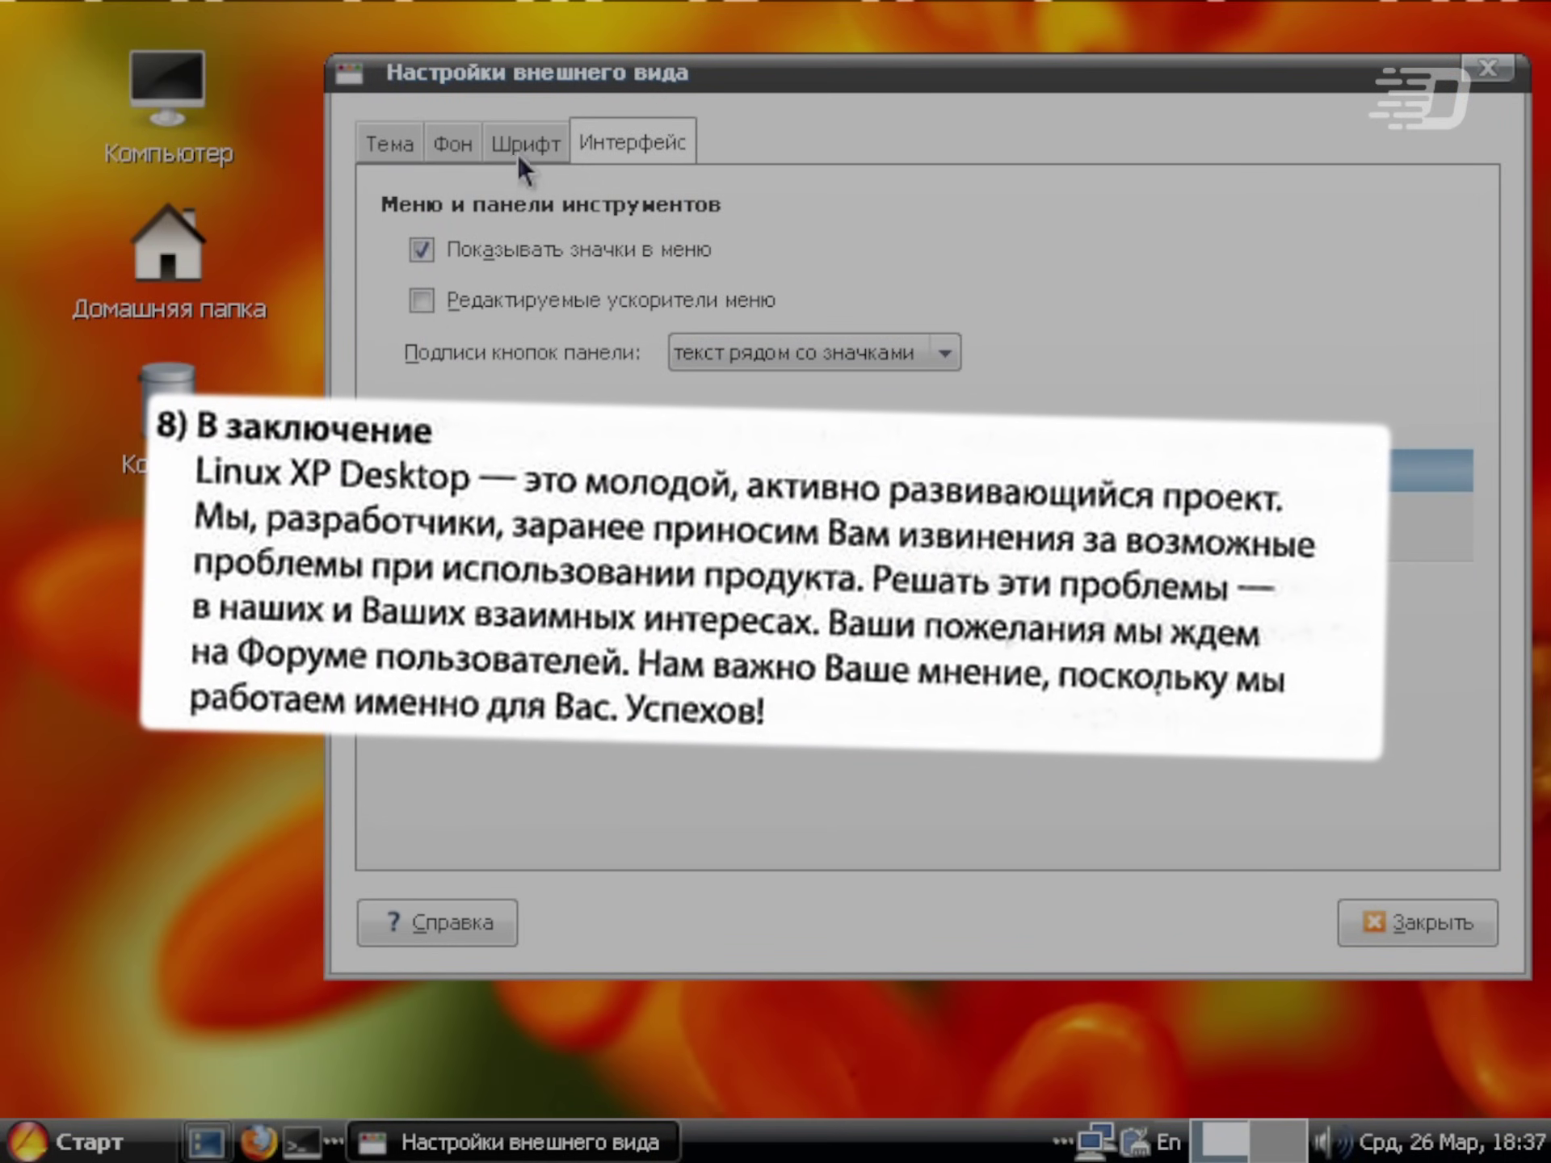
{"action": "left_click", "coordinate": [521, 150]}
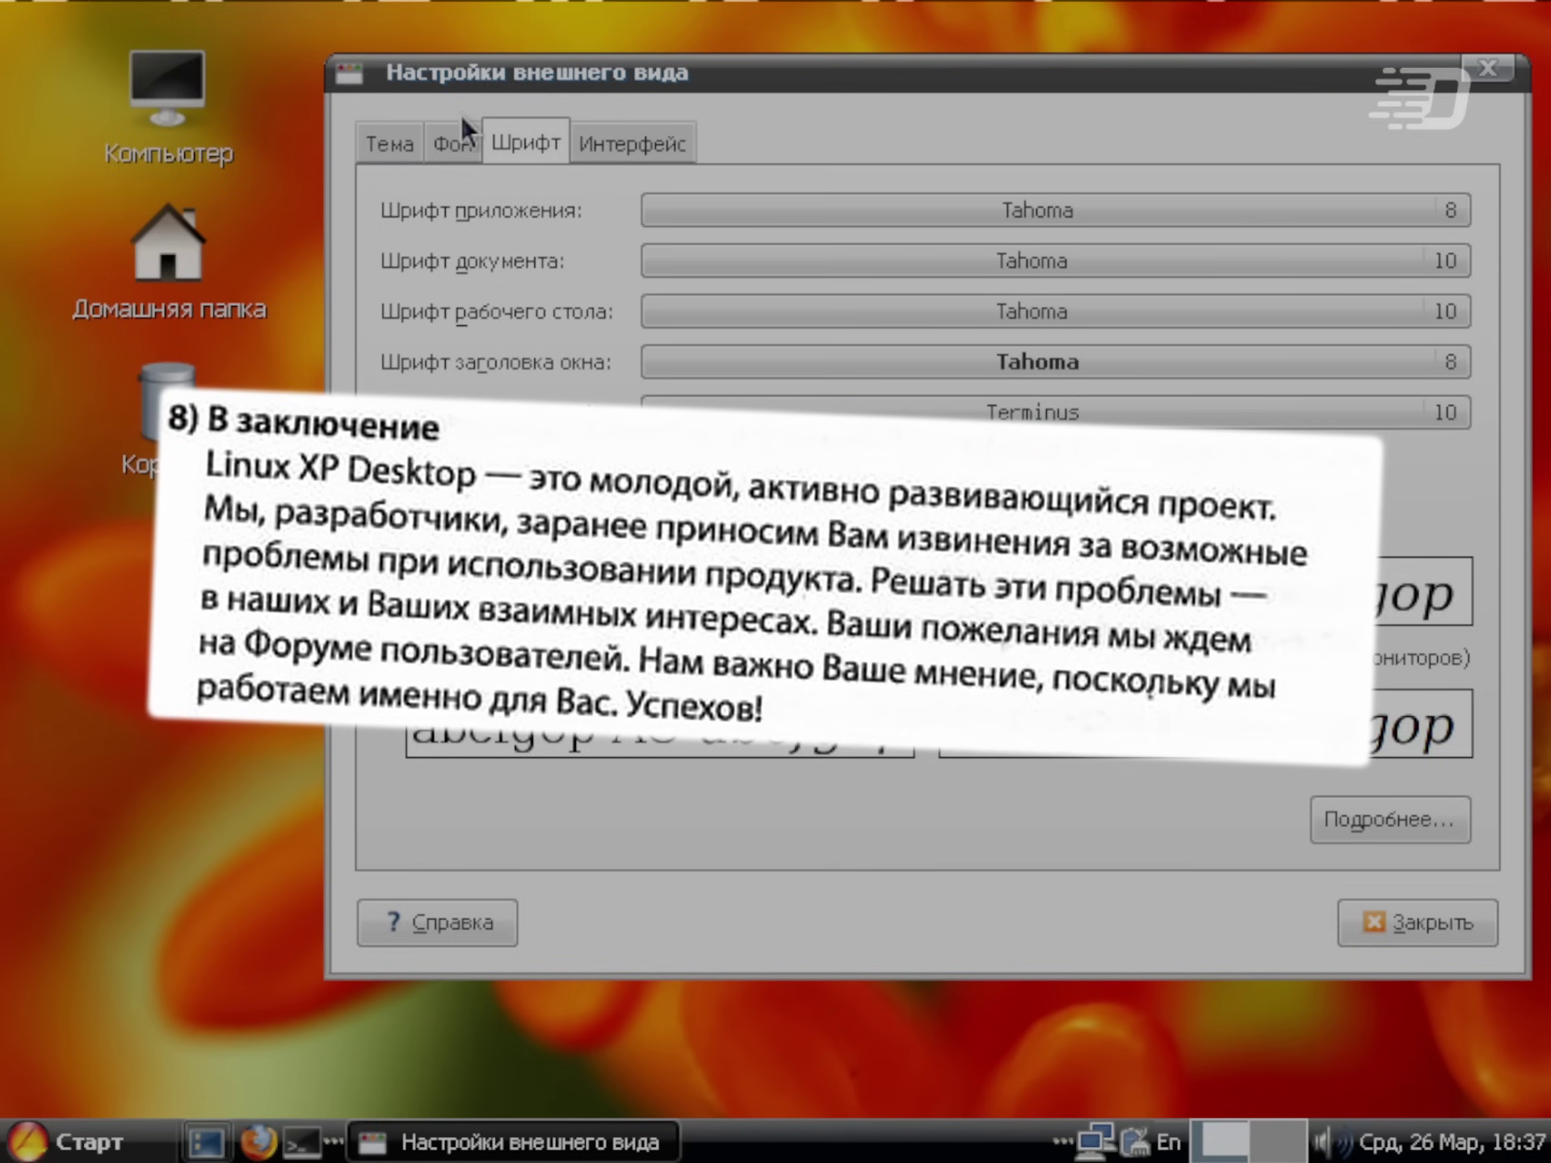
{"action": "left_click", "coordinate": [452, 143]}
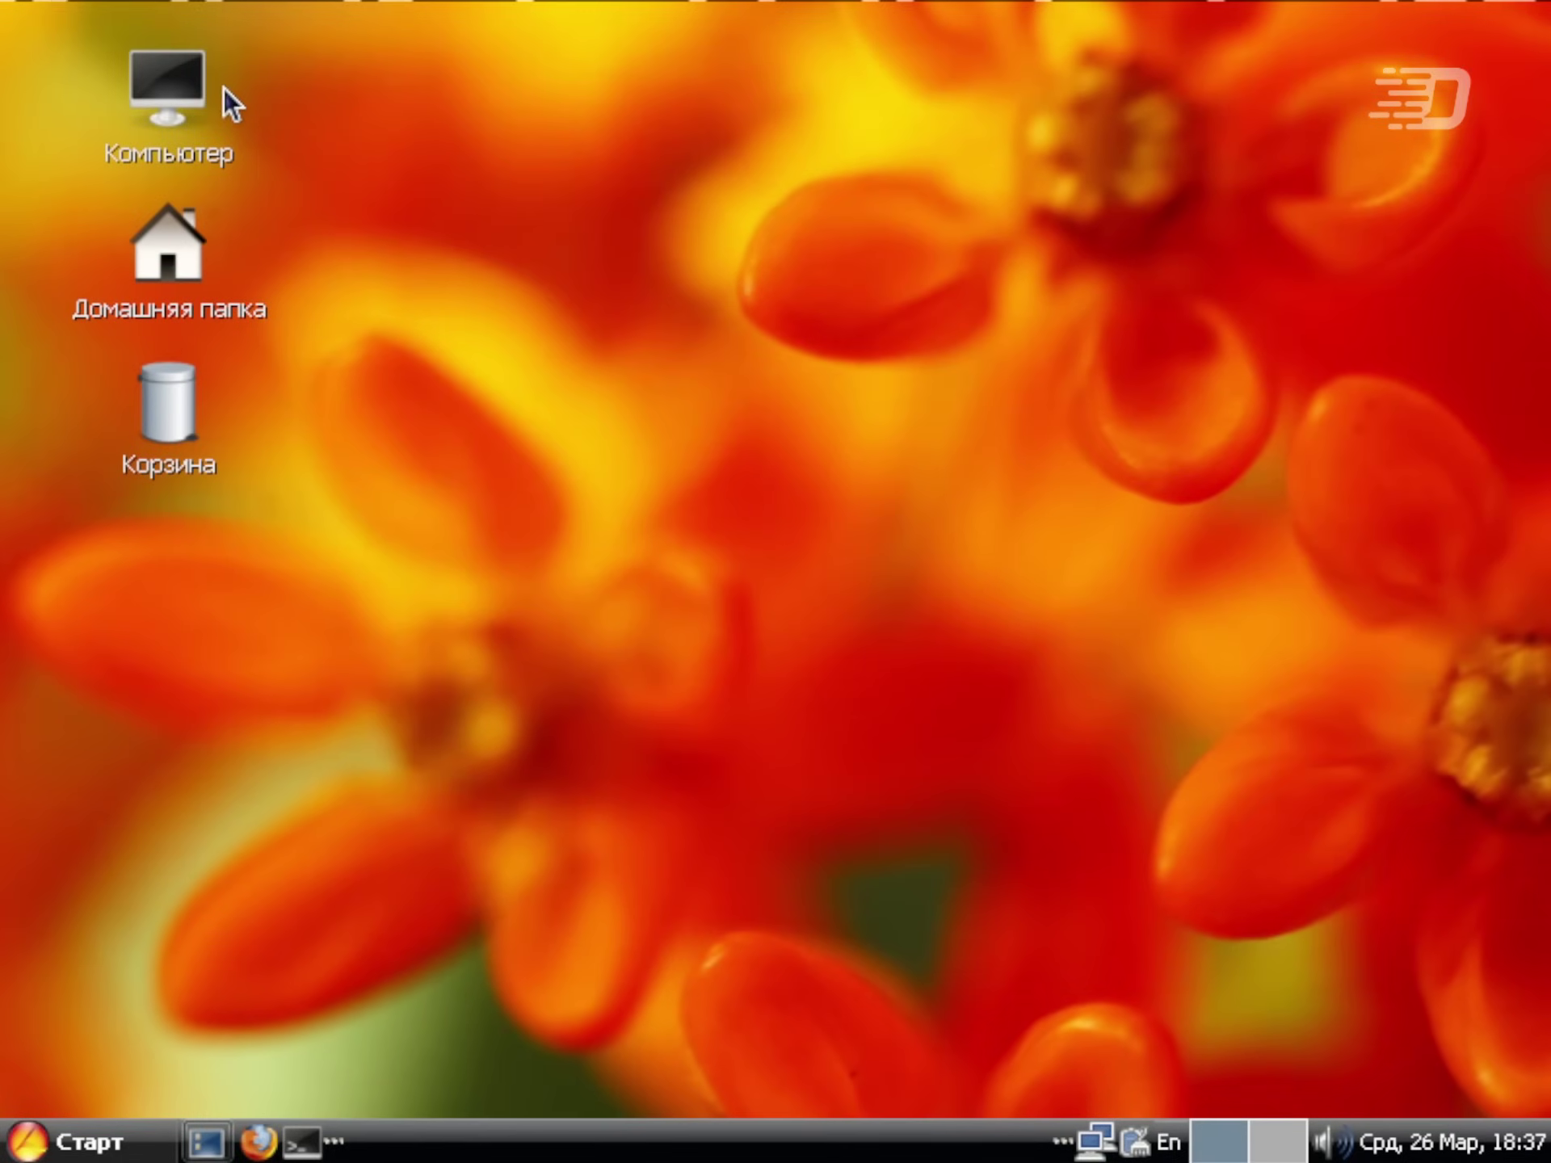
Open the Computer location in the file manager and show the program's About information
{"action": "double_click", "coordinate": [208, 86]}
{"action": "left_click", "coordinate": [610, 65]}
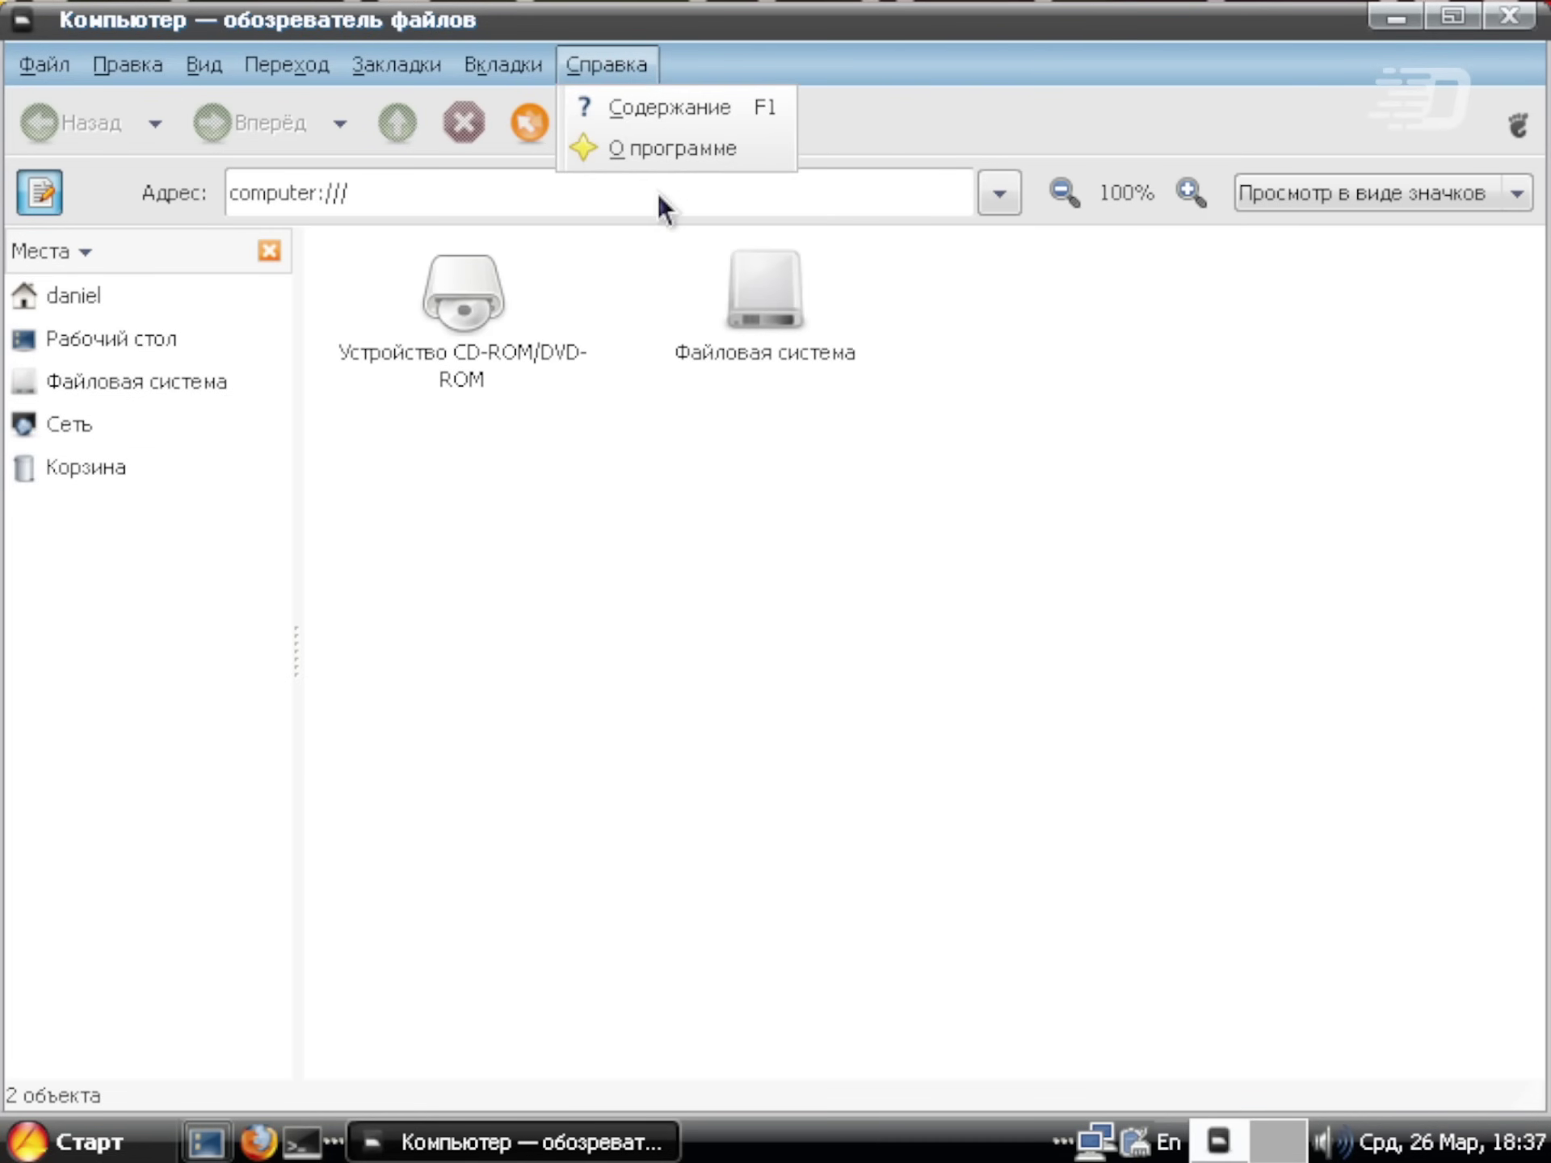
{"action": "left_click", "coordinate": [675, 149]}
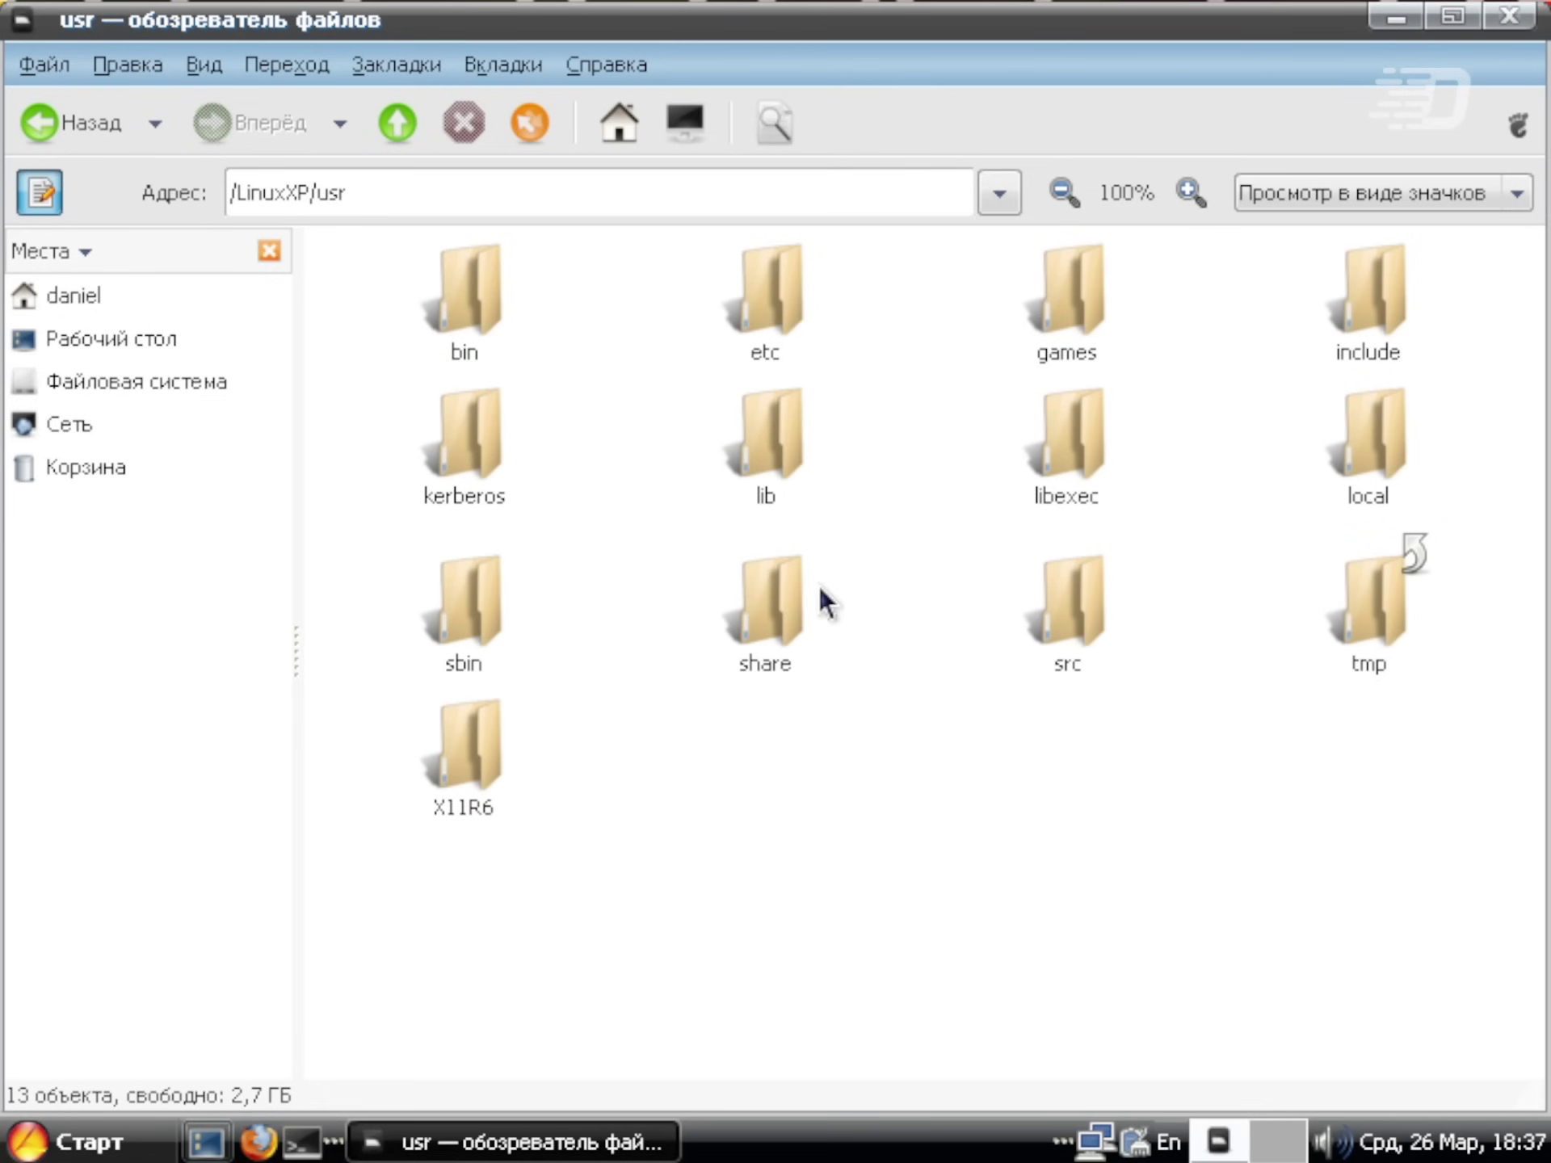
Open the share folder inside /LinuxXP/usr and look through its contents
{"action": "double_click", "coordinate": [764, 597]}
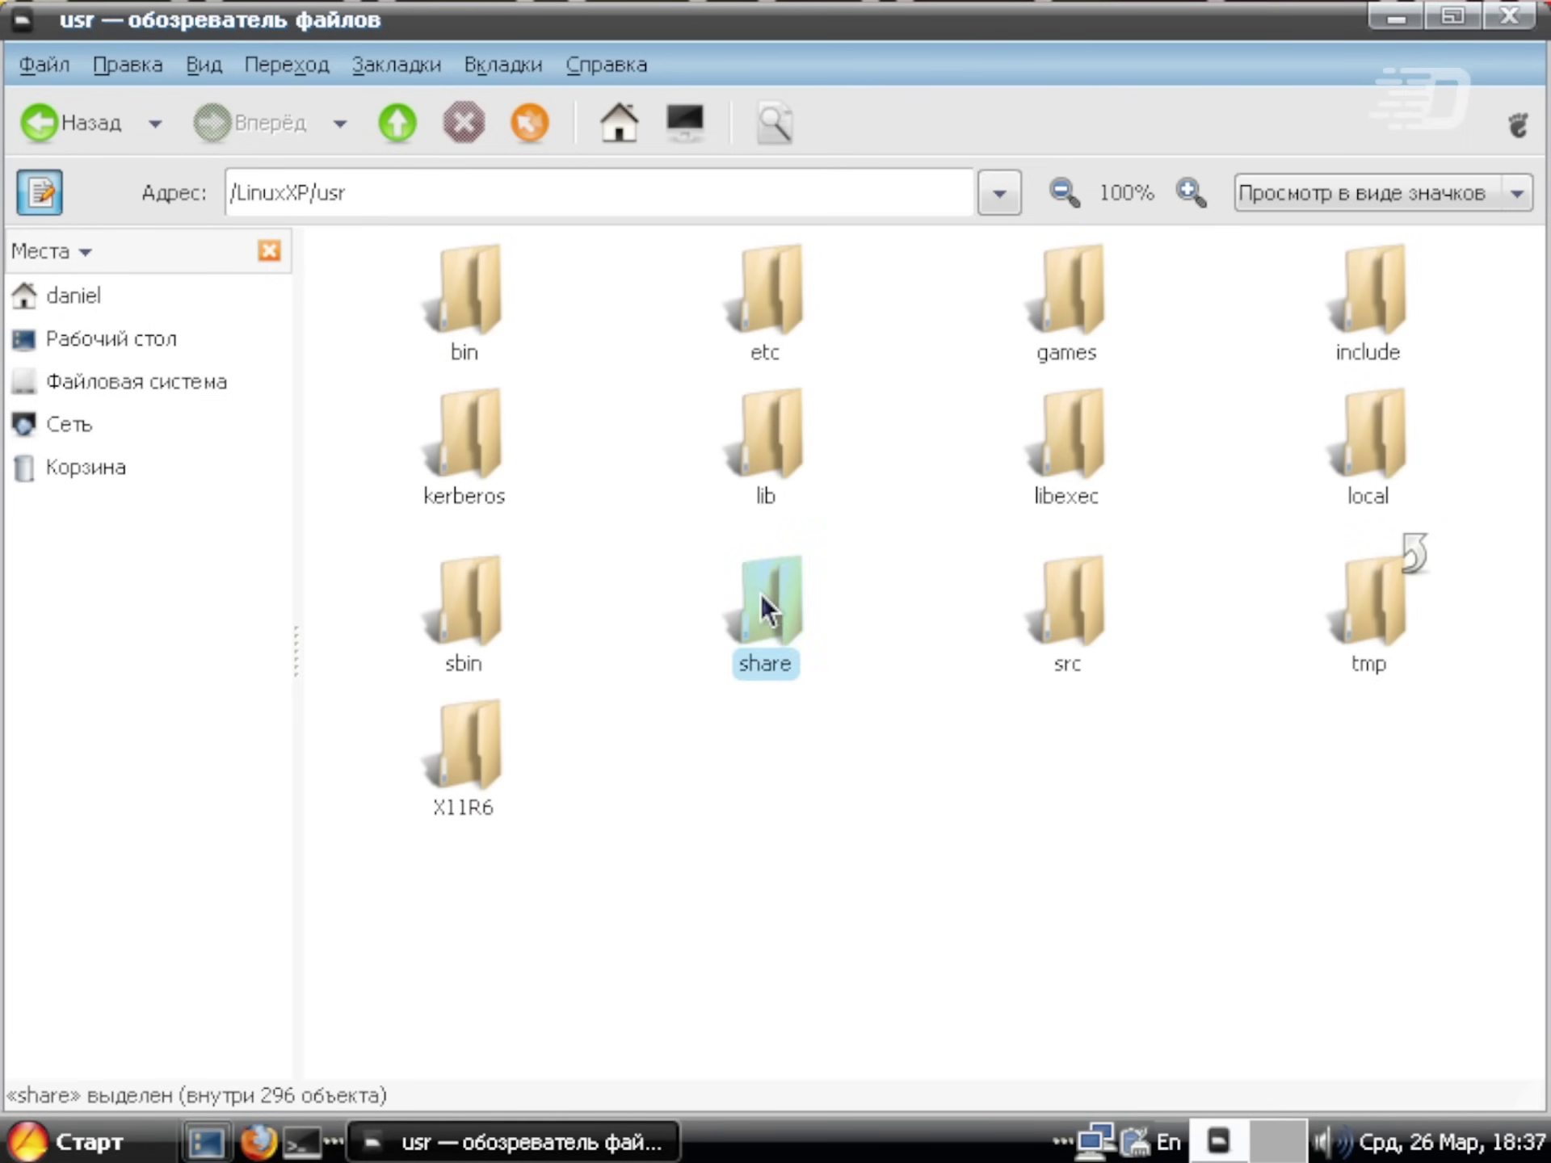
{"action": "scroll", "coordinate": [864, 642], "scroll_direction": "down", "scroll_amount": 20}
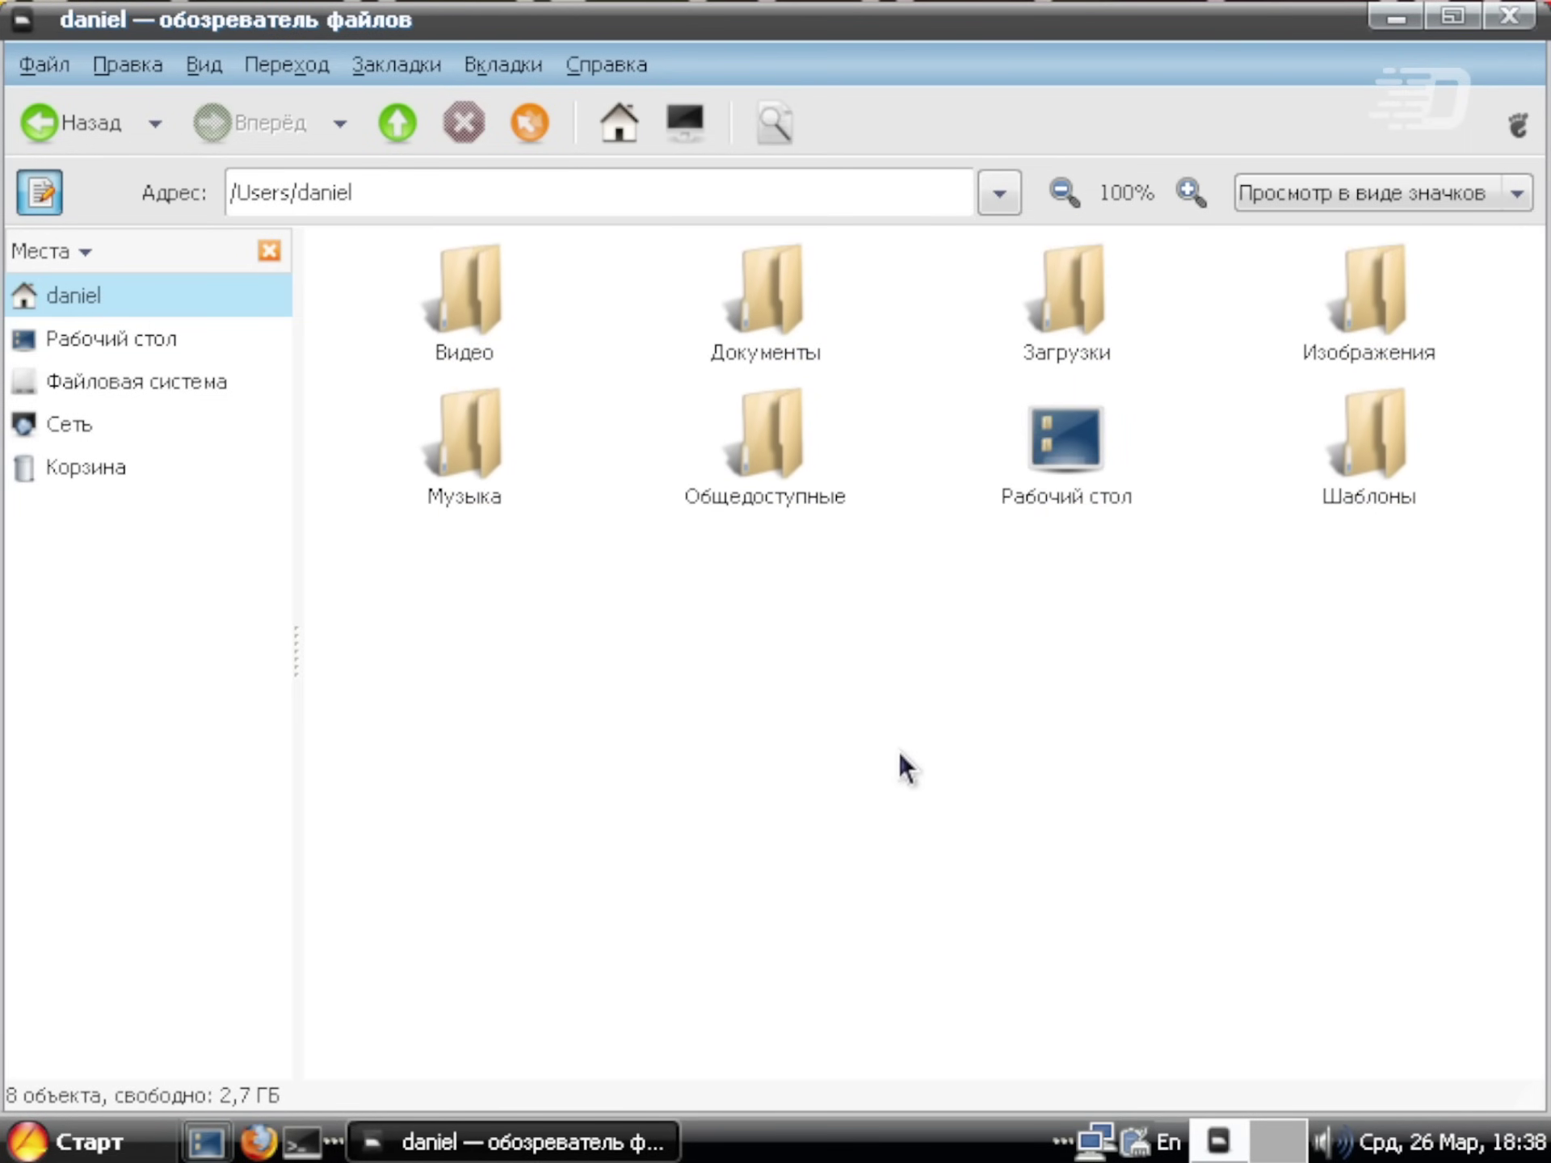
View and close the About Nautilus information, and open the properties of the home folder
{"action": "left_click", "coordinate": [638, 65]}
{"action": "left_click", "coordinate": [706, 149]}
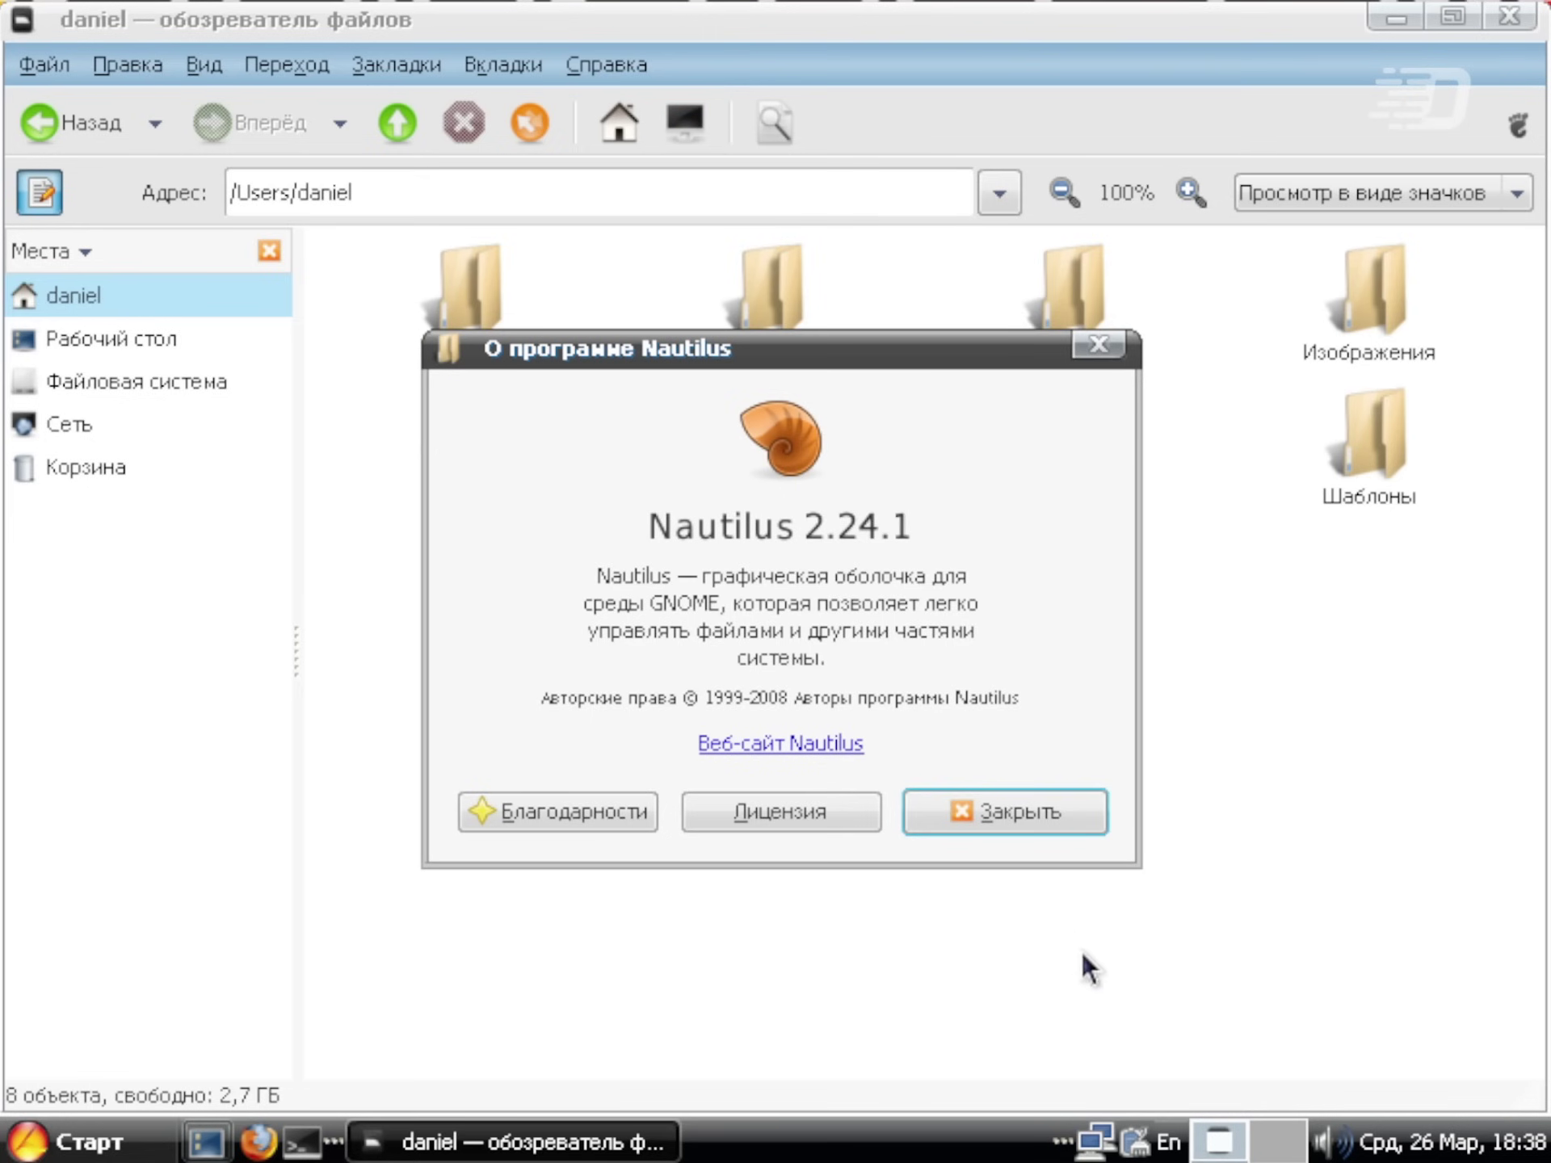
{"action": "left_click", "coordinate": [1073, 815]}
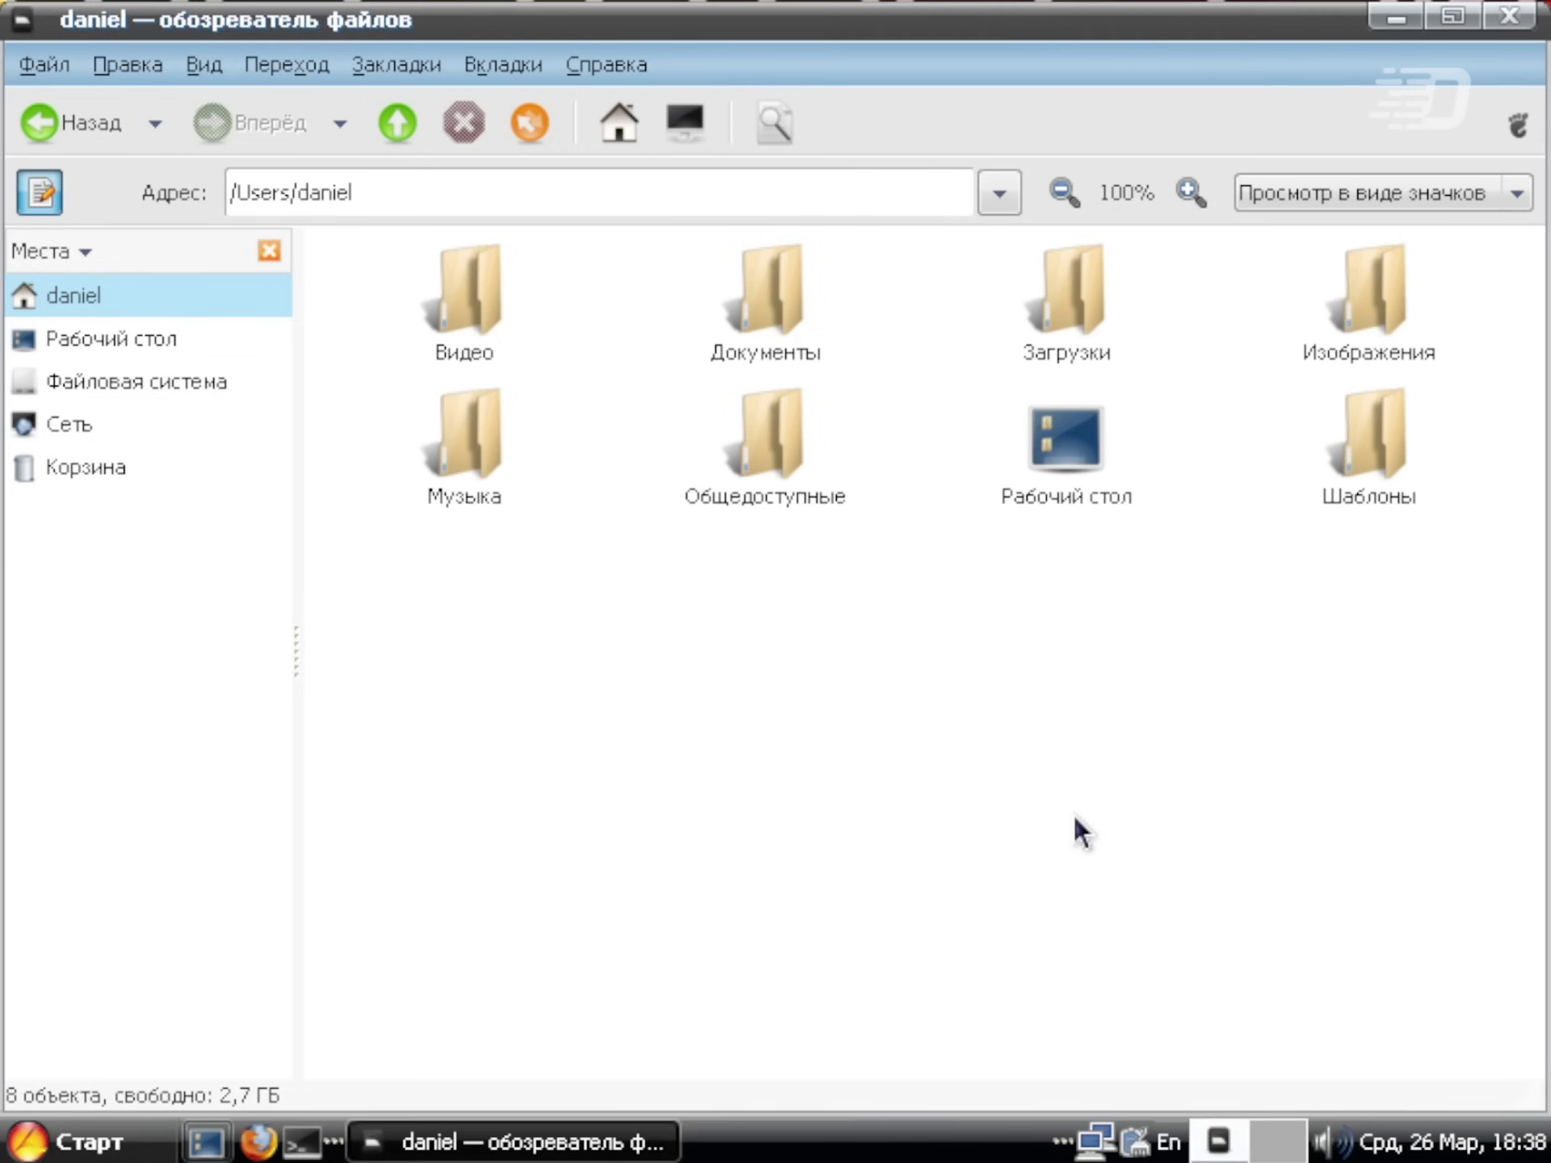
{"action": "right_click", "coordinate": [935, 714]}
{"action": "left_click", "coordinate": [992, 695]}
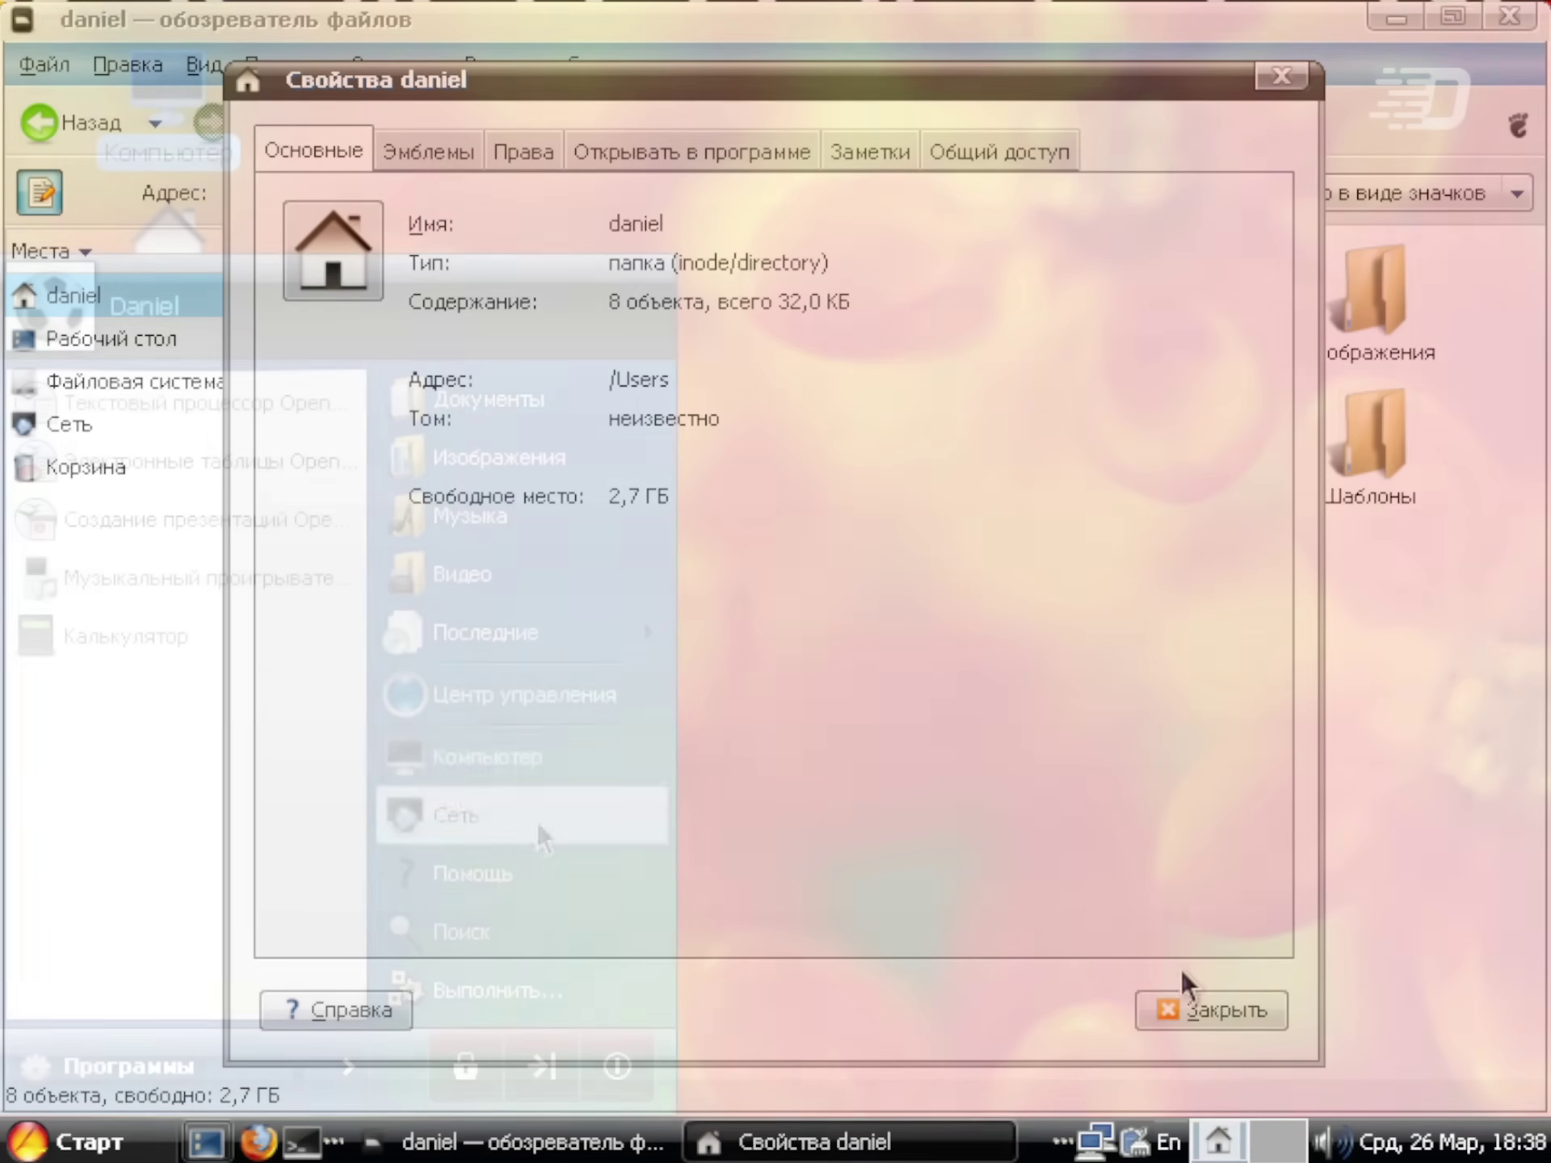
Open the Control Center, confirm the root authentication request, and look through the settings categories
{"action": "left_click", "coordinate": [569, 693]}
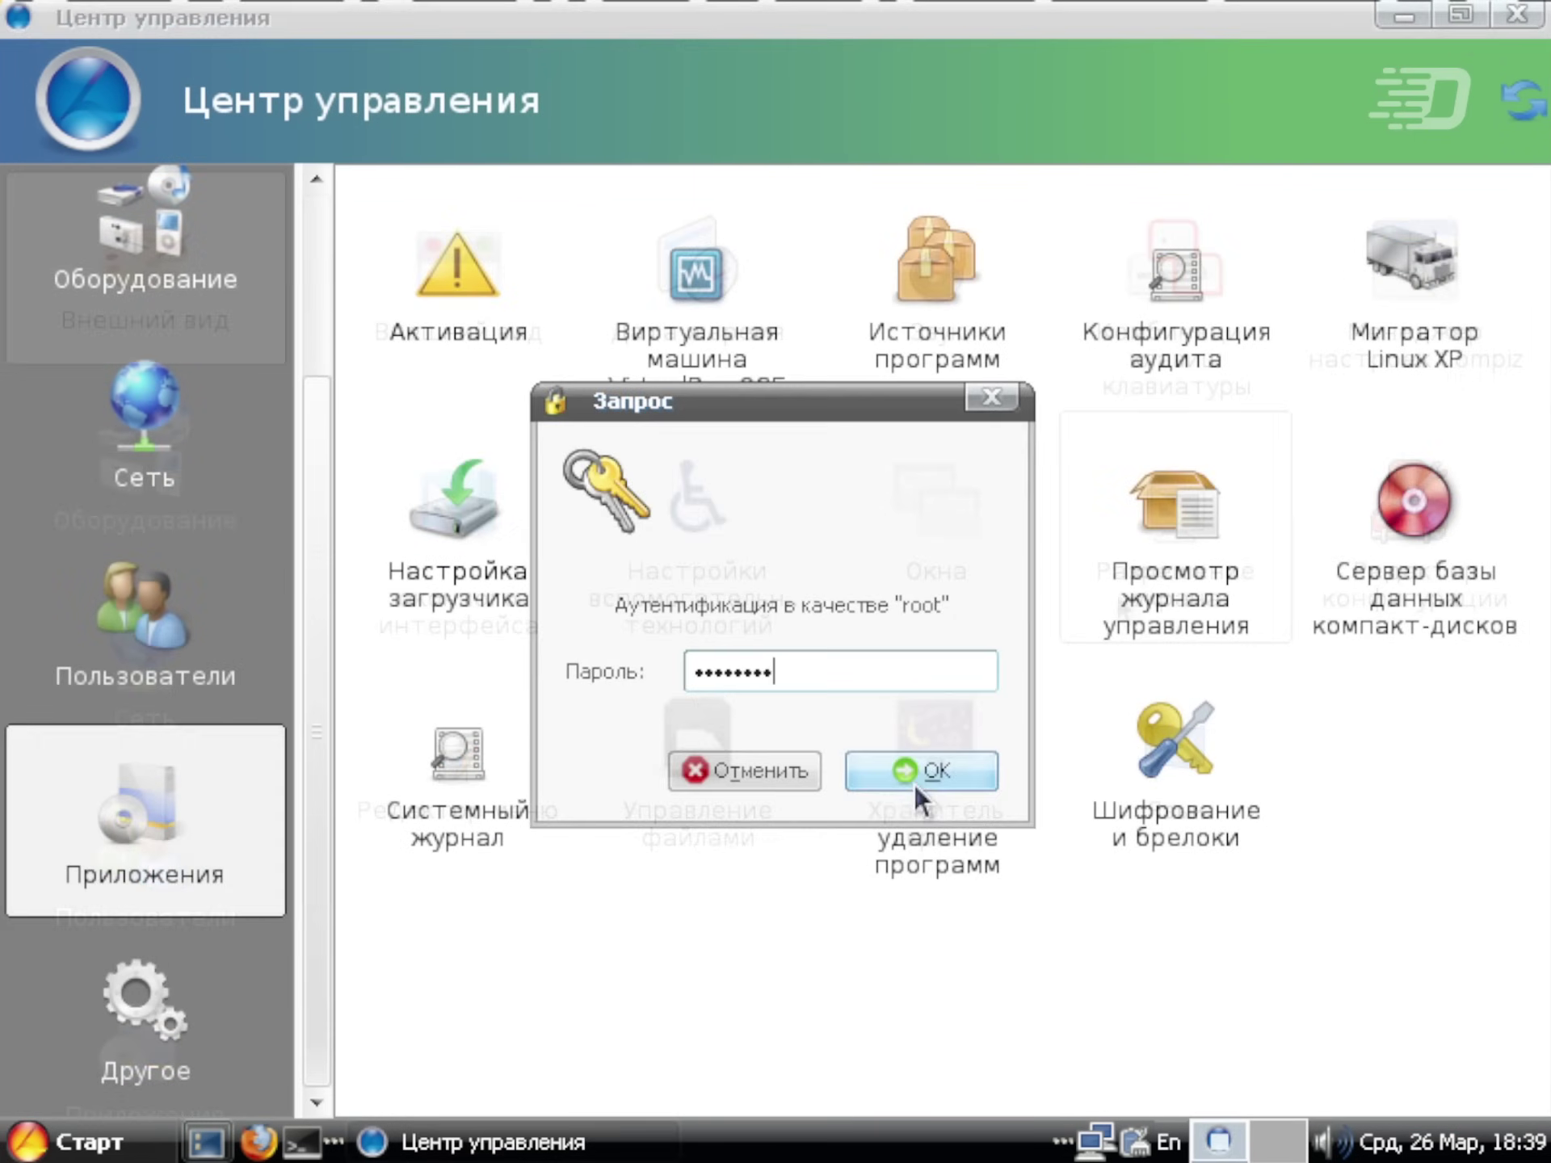
{"action": "left_click", "coordinate": [911, 771]}
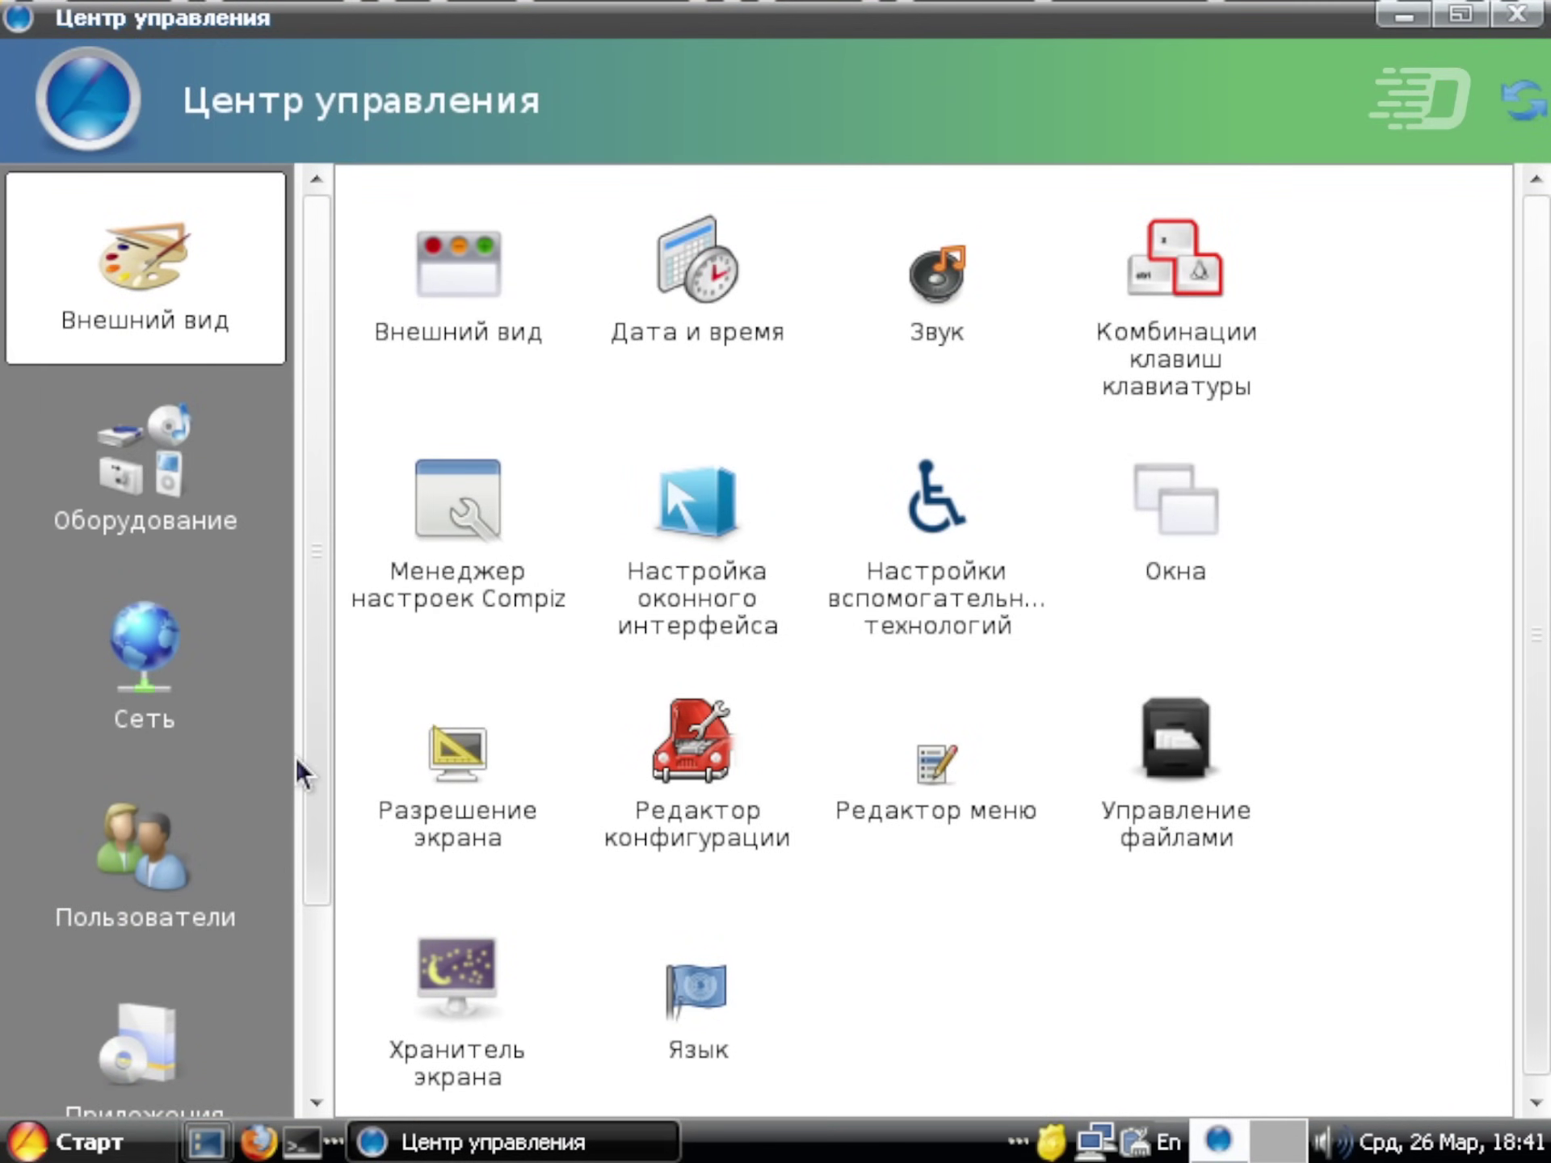
{"action": "scroll", "coordinate": [295, 757], "scroll_direction": "down", "scroll_amount": 3}
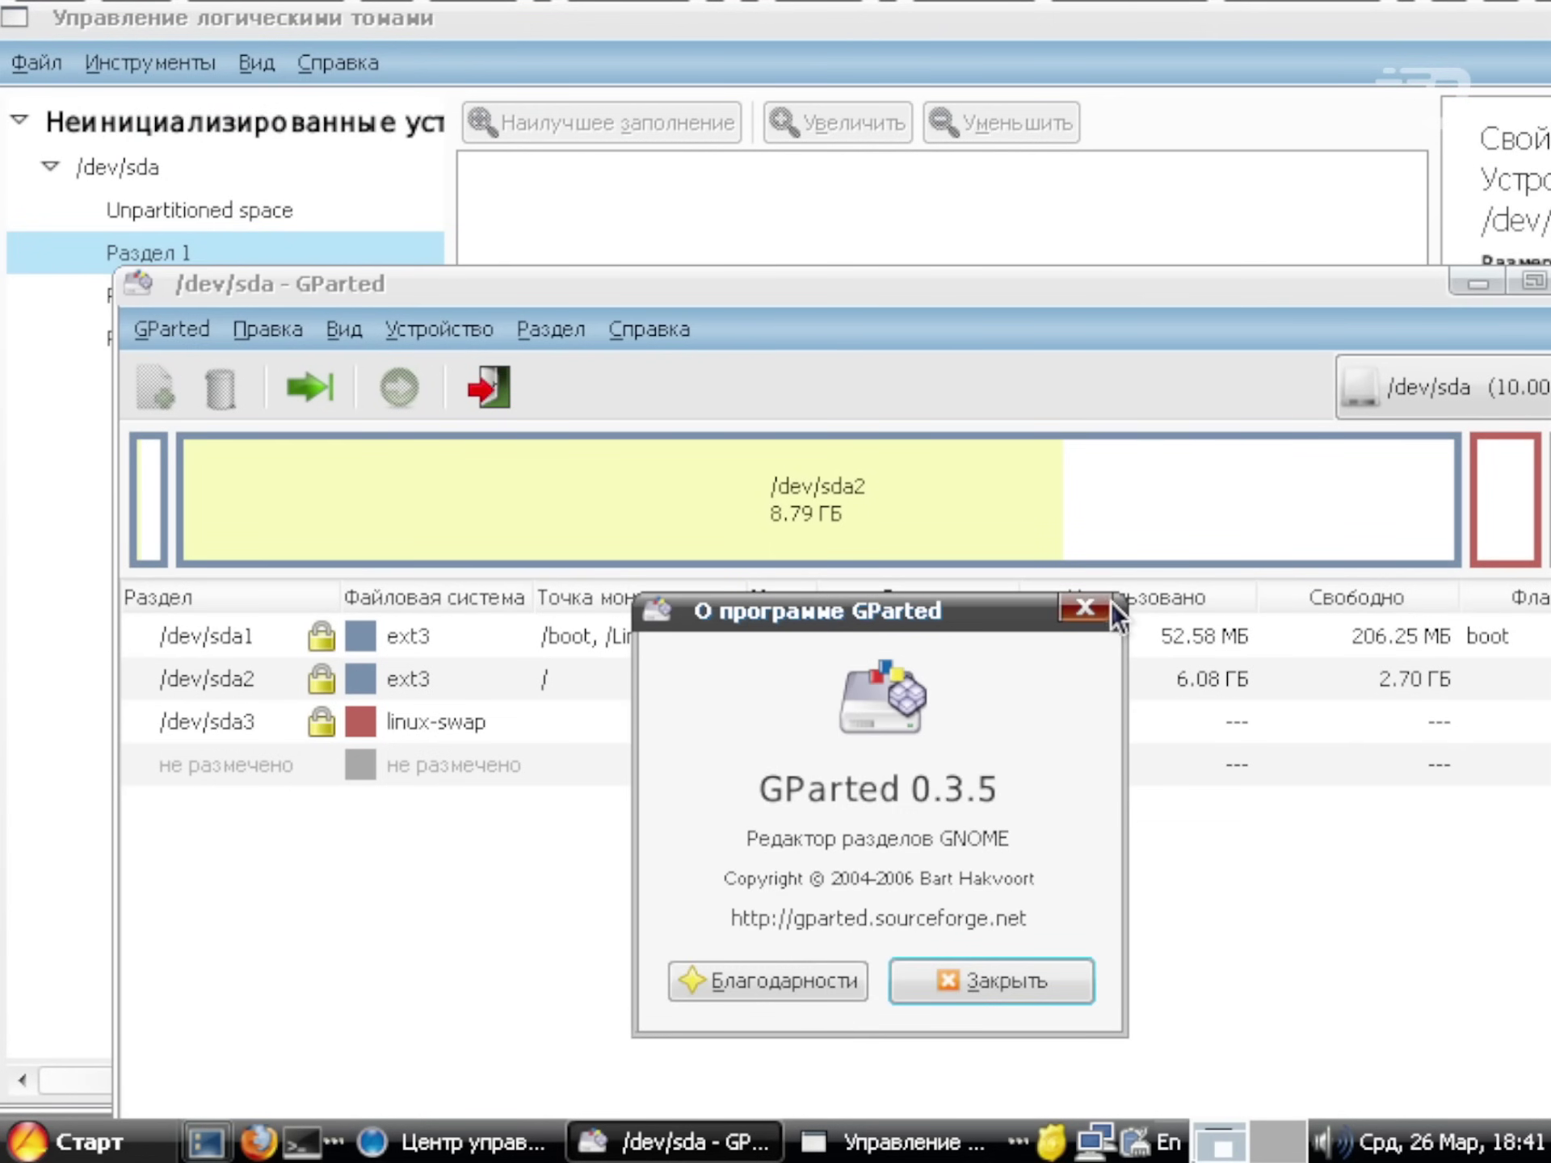
Close the About GParted dialog, and move the VirtualBox About window aside before closing it
{"action": "left_click", "coordinate": [1020, 982]}
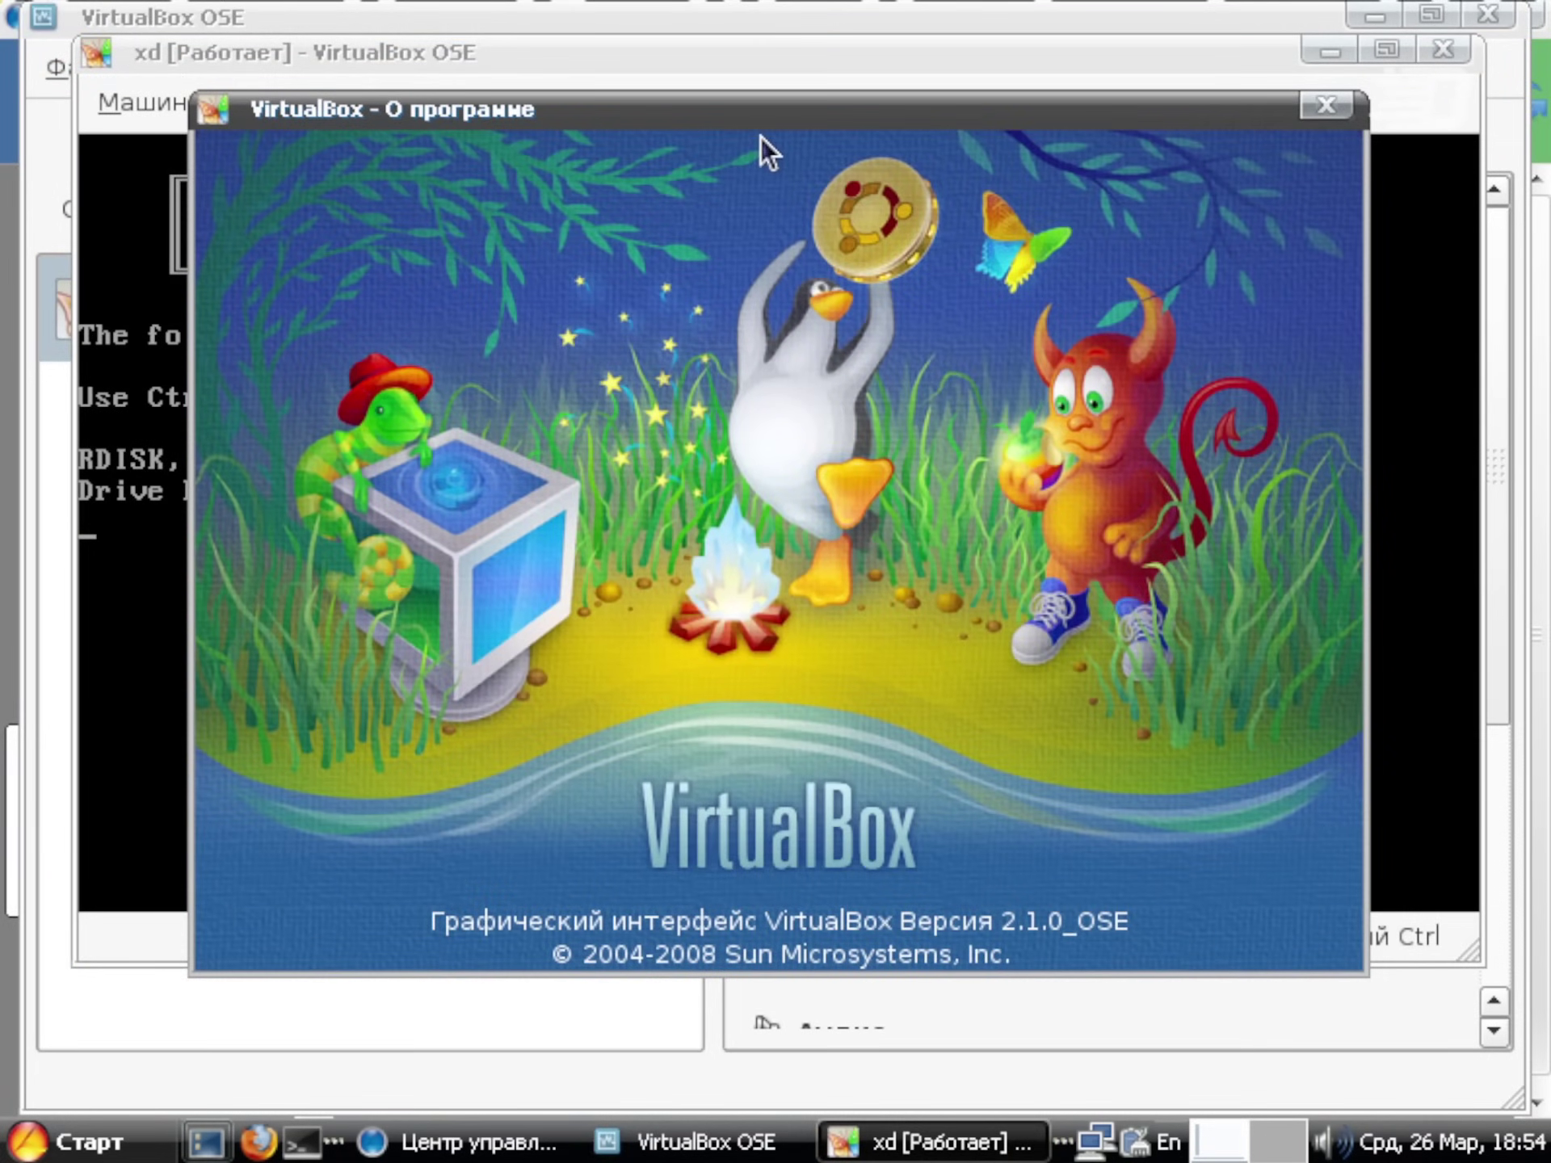
{"action": "left_click_drag", "start_coordinate": [761, 129], "coordinate": [861, 218]}
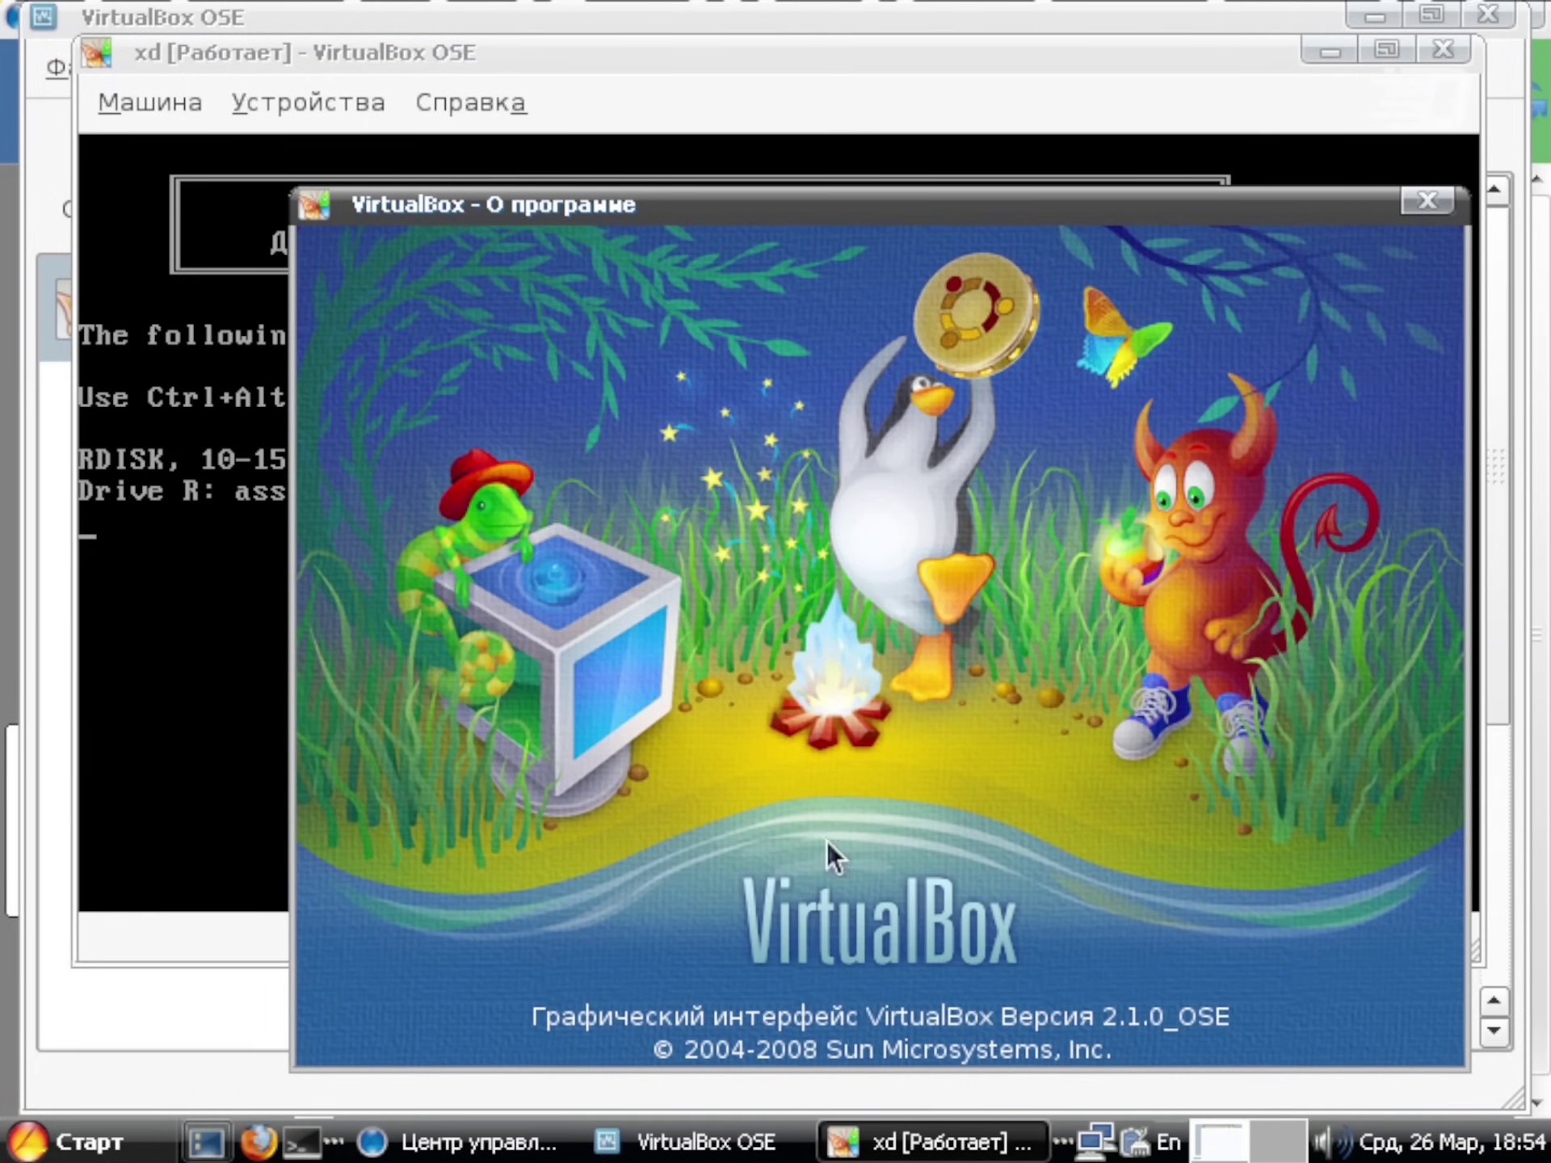
{"action": "left_click", "coordinate": [1447, 209]}
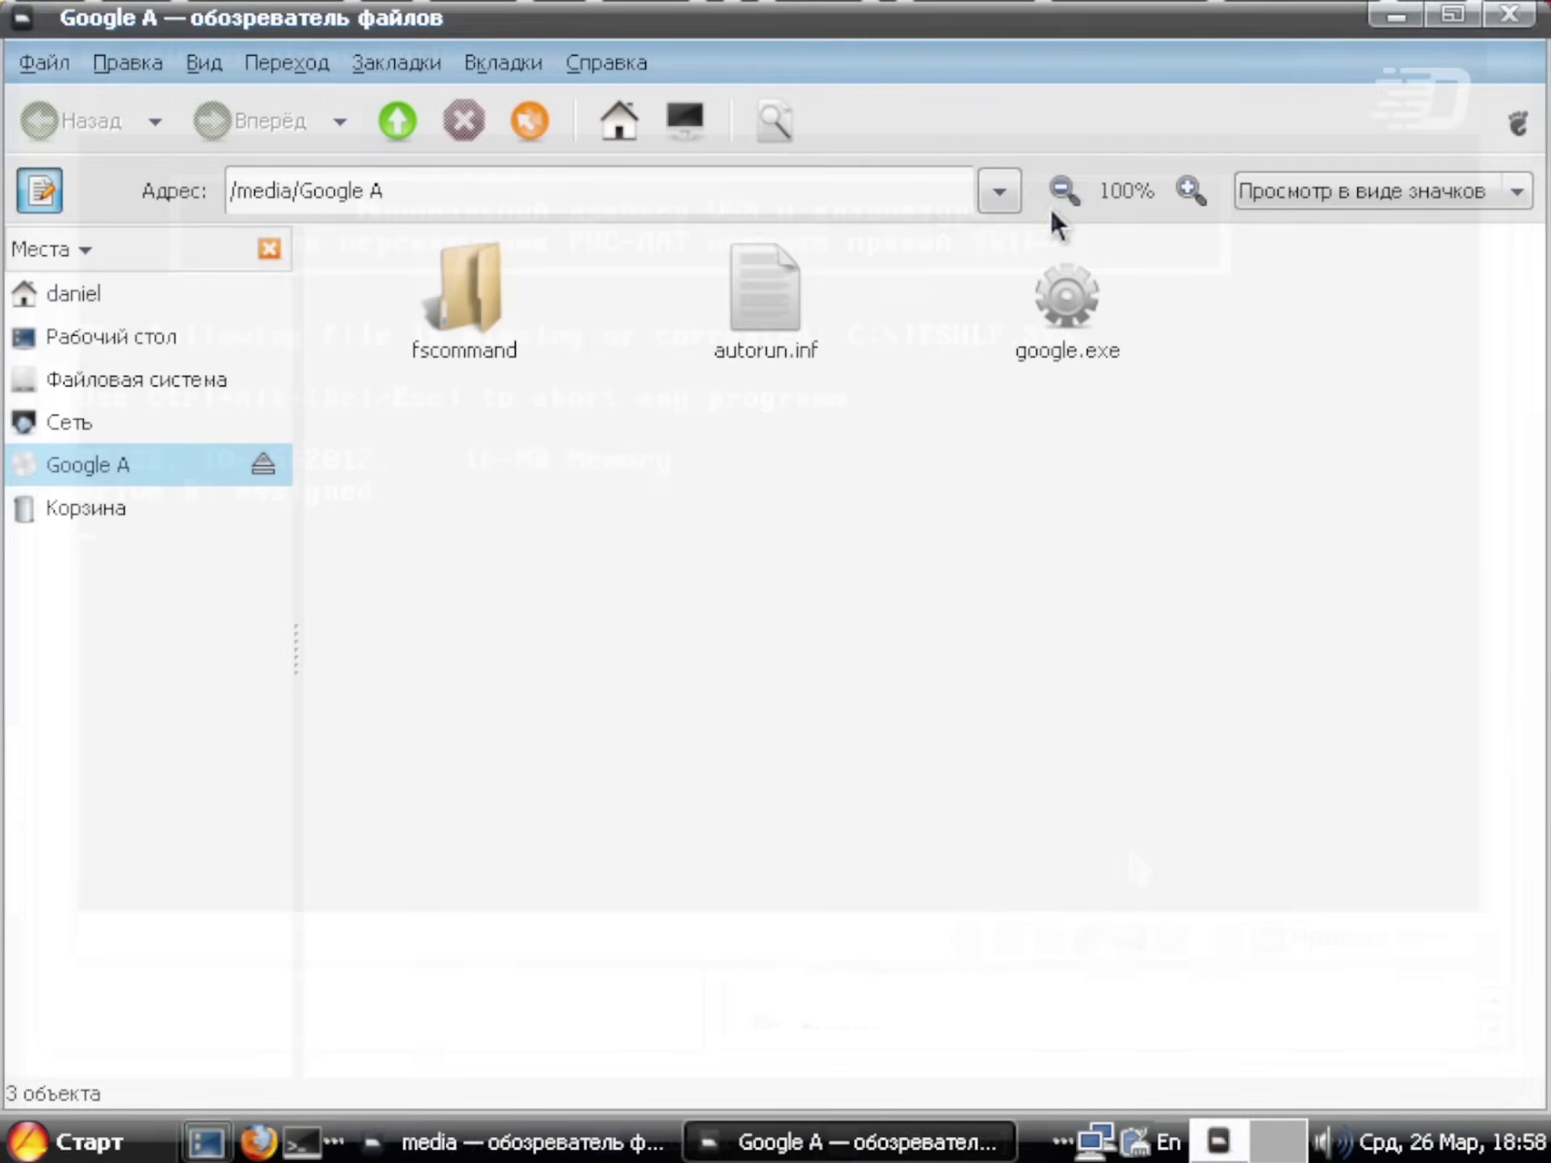
Run google.exe from the Google A disc and install Picasa2 into C:\Program Files\Picasa2
{"action": "left_click", "coordinate": [1082, 290]}
{"action": "double_click", "coordinate": [1085, 348]}
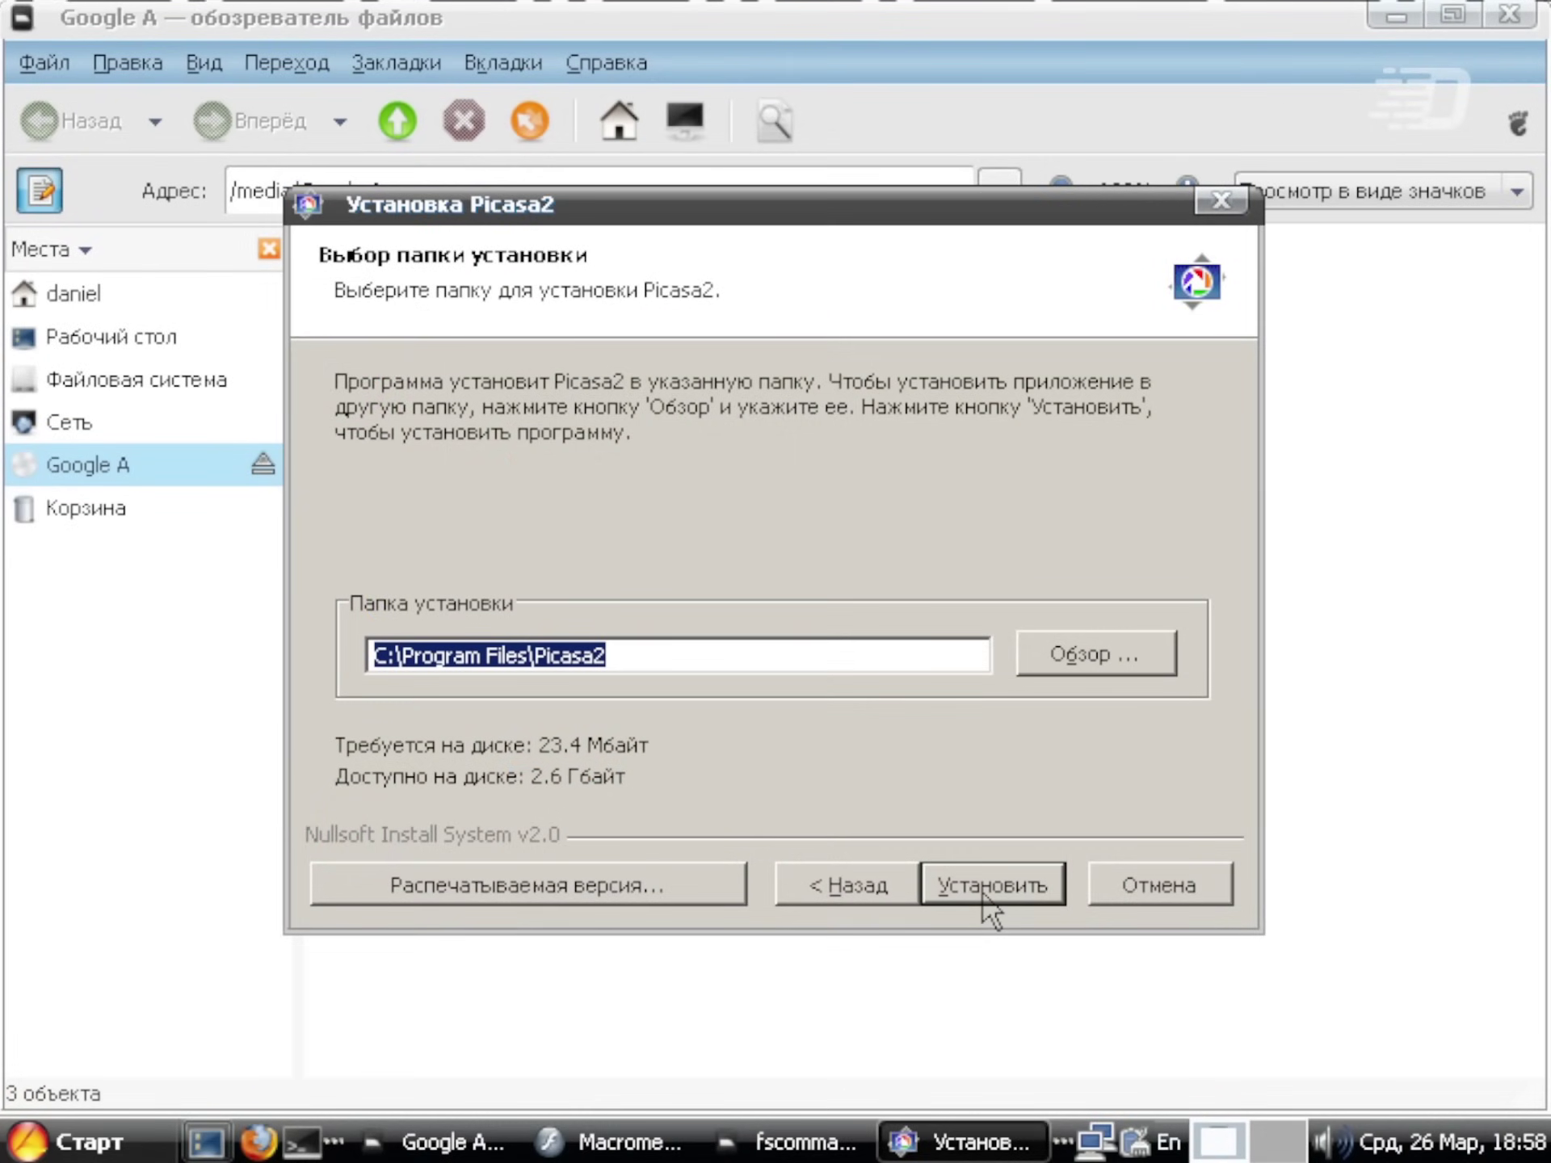
{"action": "left_click", "coordinate": [989, 896]}
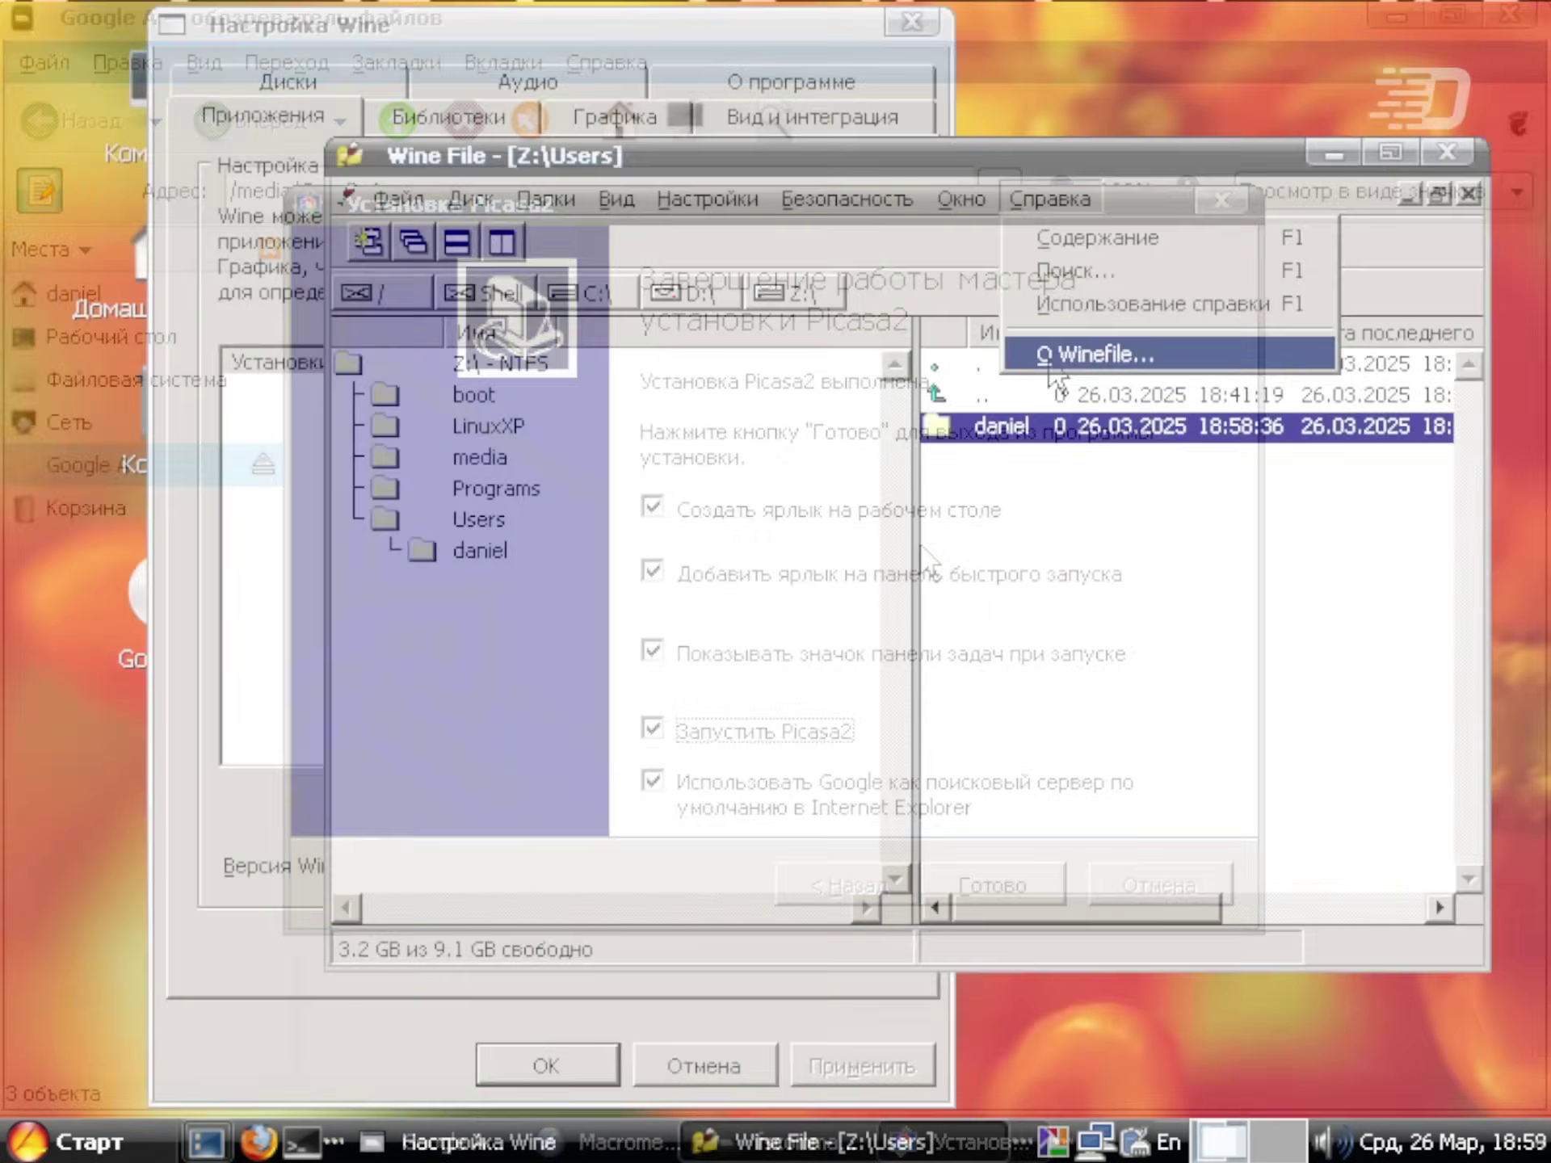
Show the About Winefile information, and open the list of installed programs
{"action": "left_click", "coordinate": [1050, 365]}
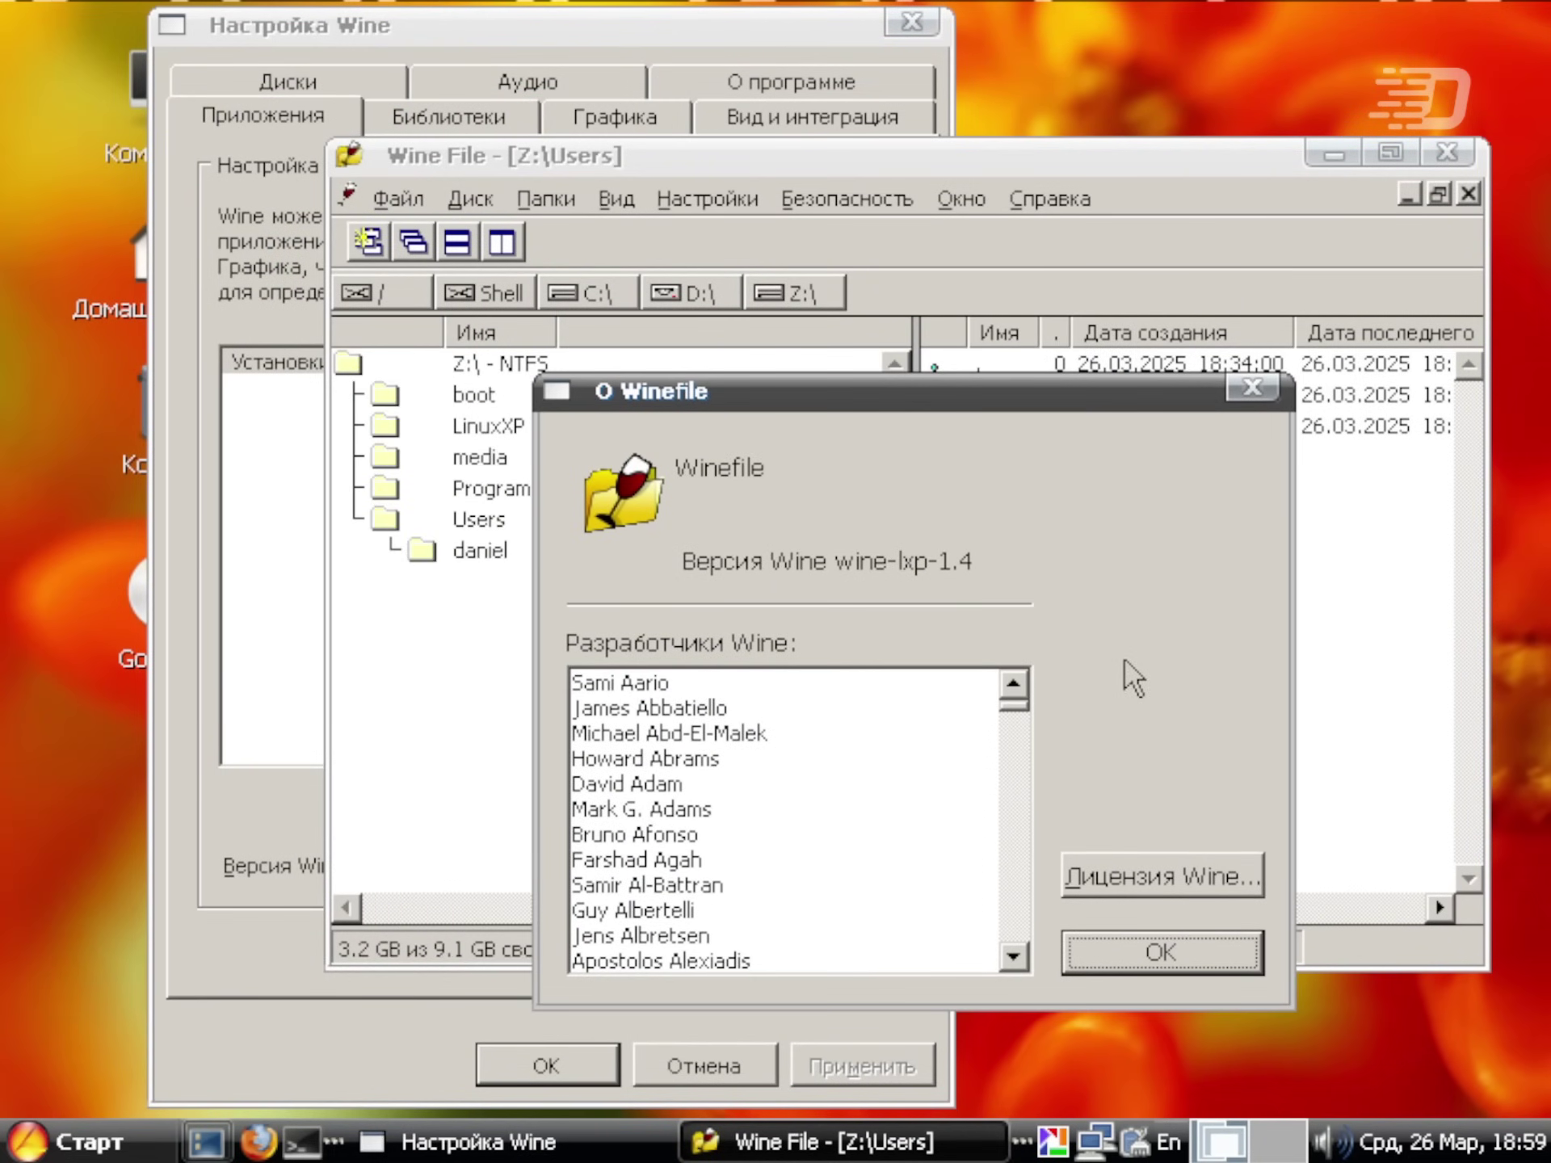
{"action": "left_click", "coordinate": [115, 1157]}
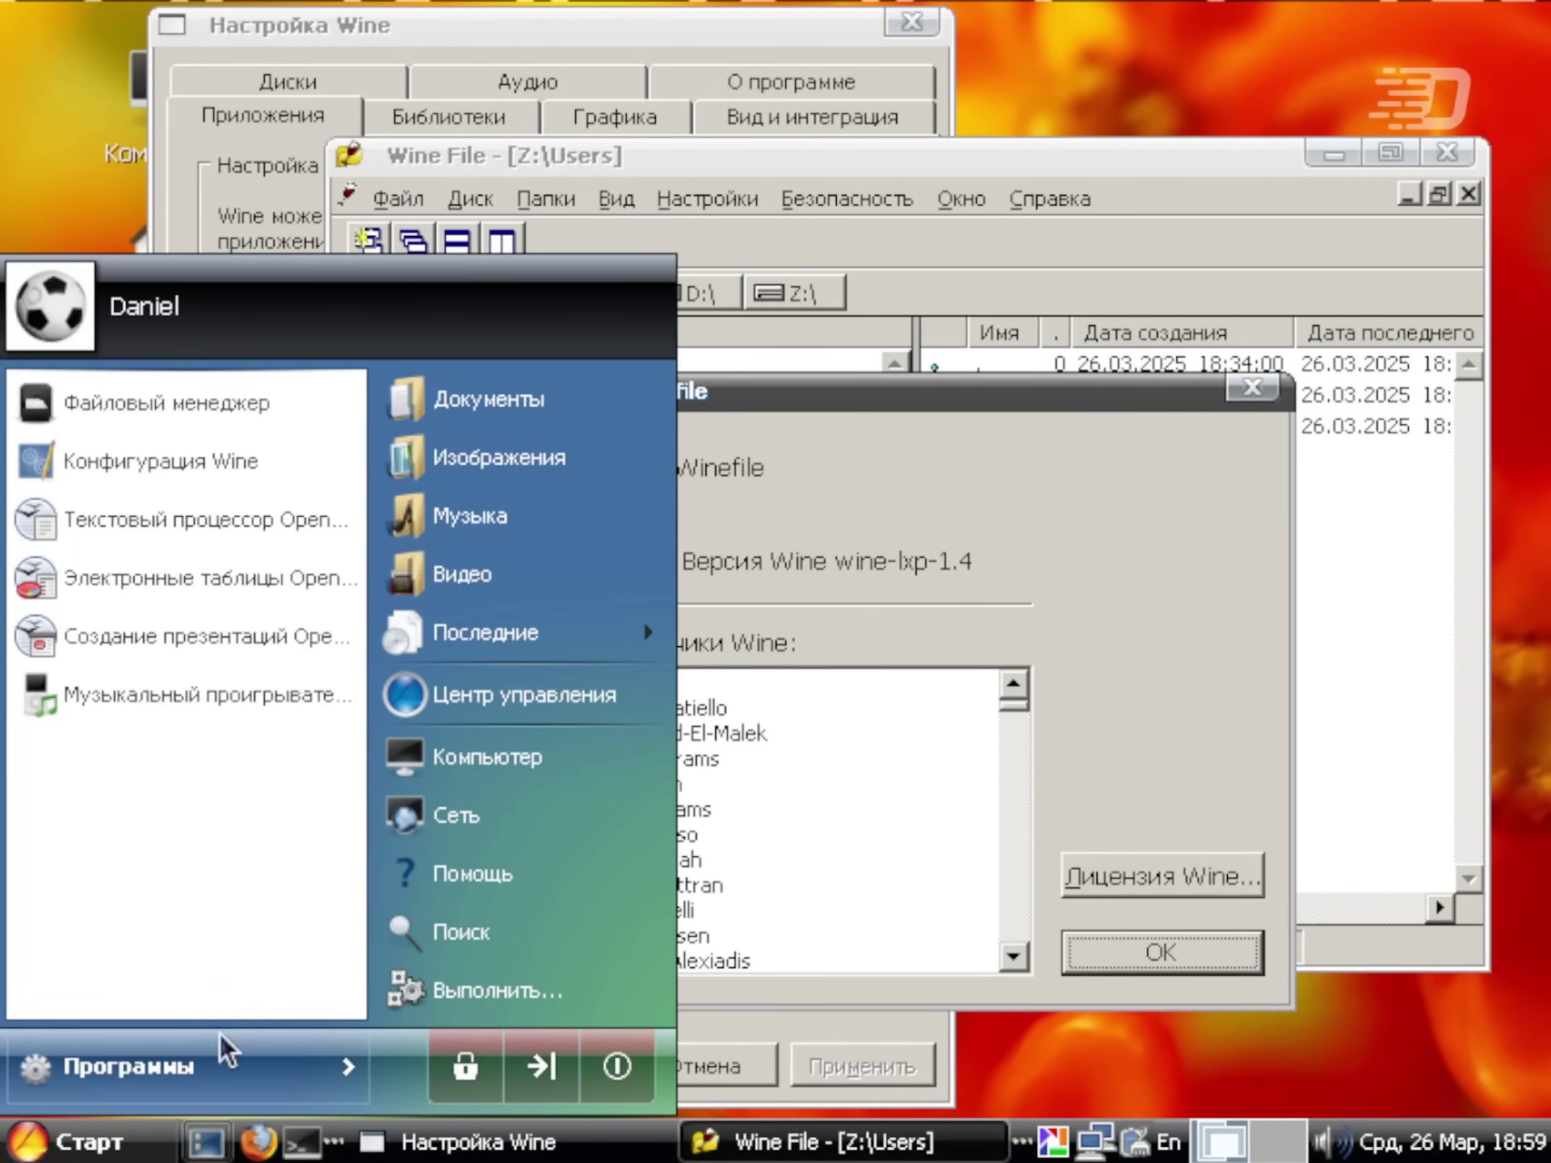
{"action": "left_click", "coordinate": [225, 1049]}
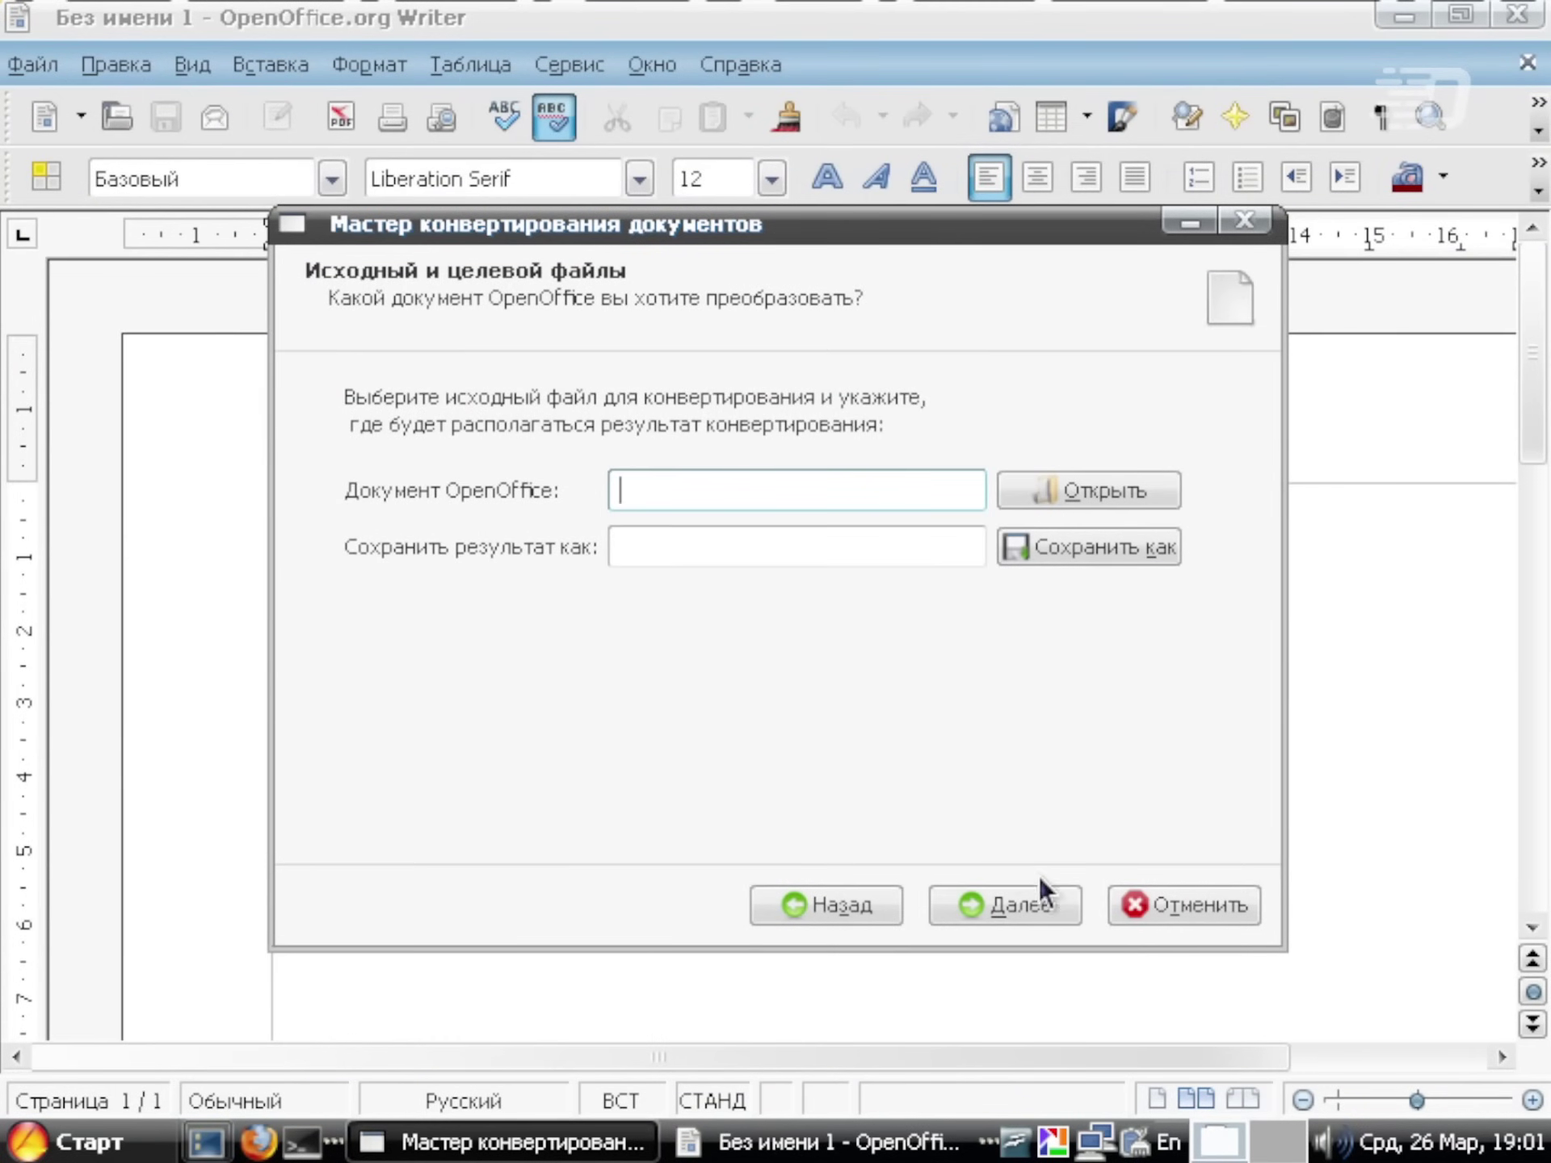
Cancel the document conversion wizard and show the About OpenOffice.org information
{"action": "left_click", "coordinate": [1125, 919]}
{"action": "left_click", "coordinate": [735, 66]}
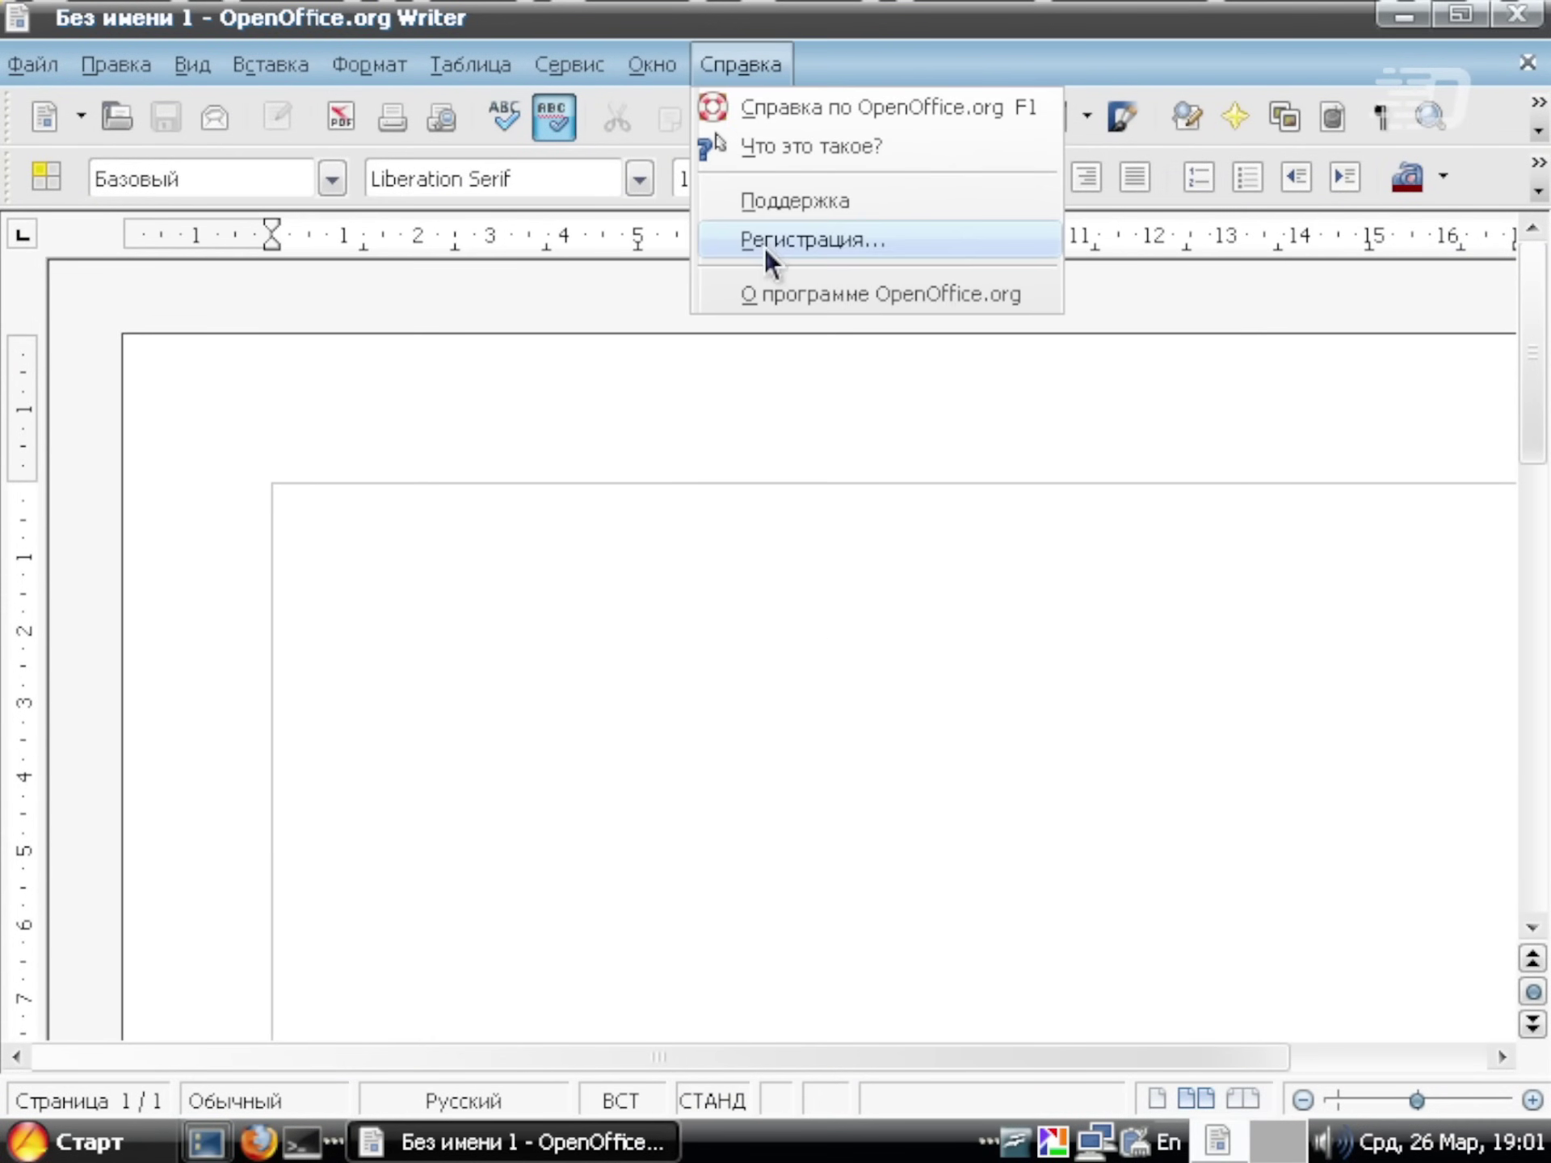
{"action": "left_click", "coordinate": [775, 294]}
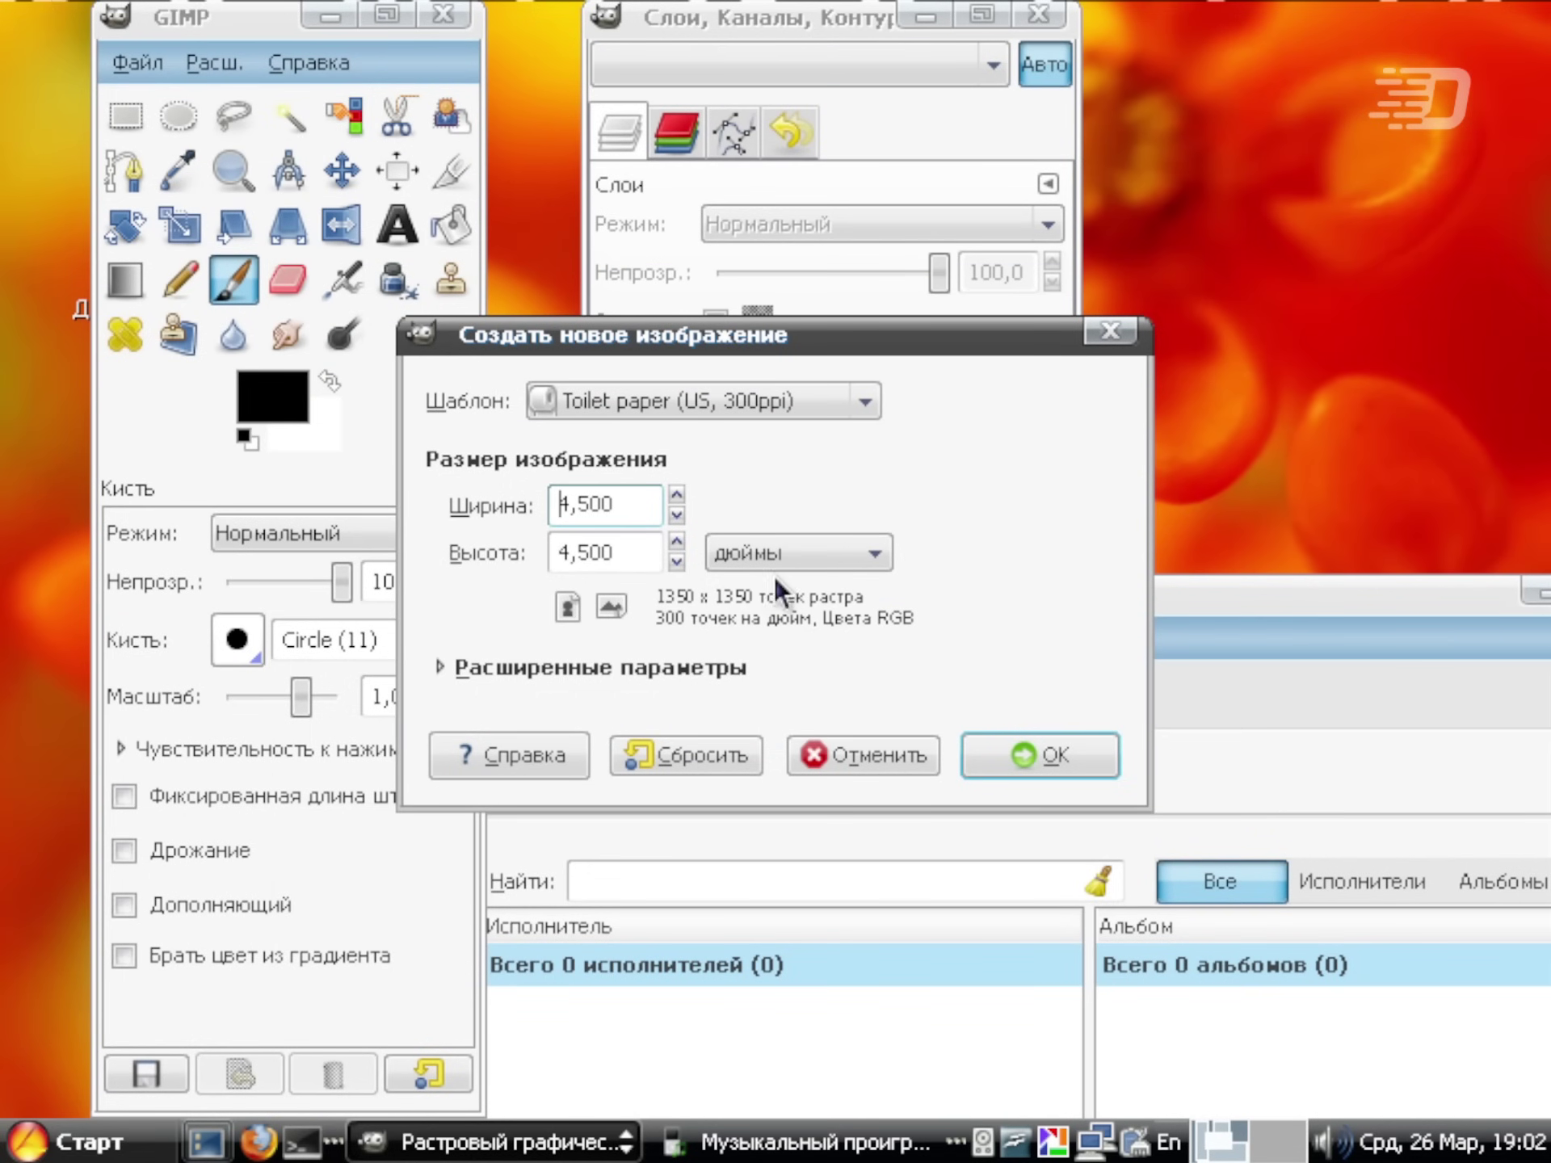
Choose the size unit for a new GIMP image based on the Toilet paper (US, 300ppi) template
{"action": "left_click", "coordinate": [785, 564]}
{"action": "left_click", "coordinate": [806, 512]}
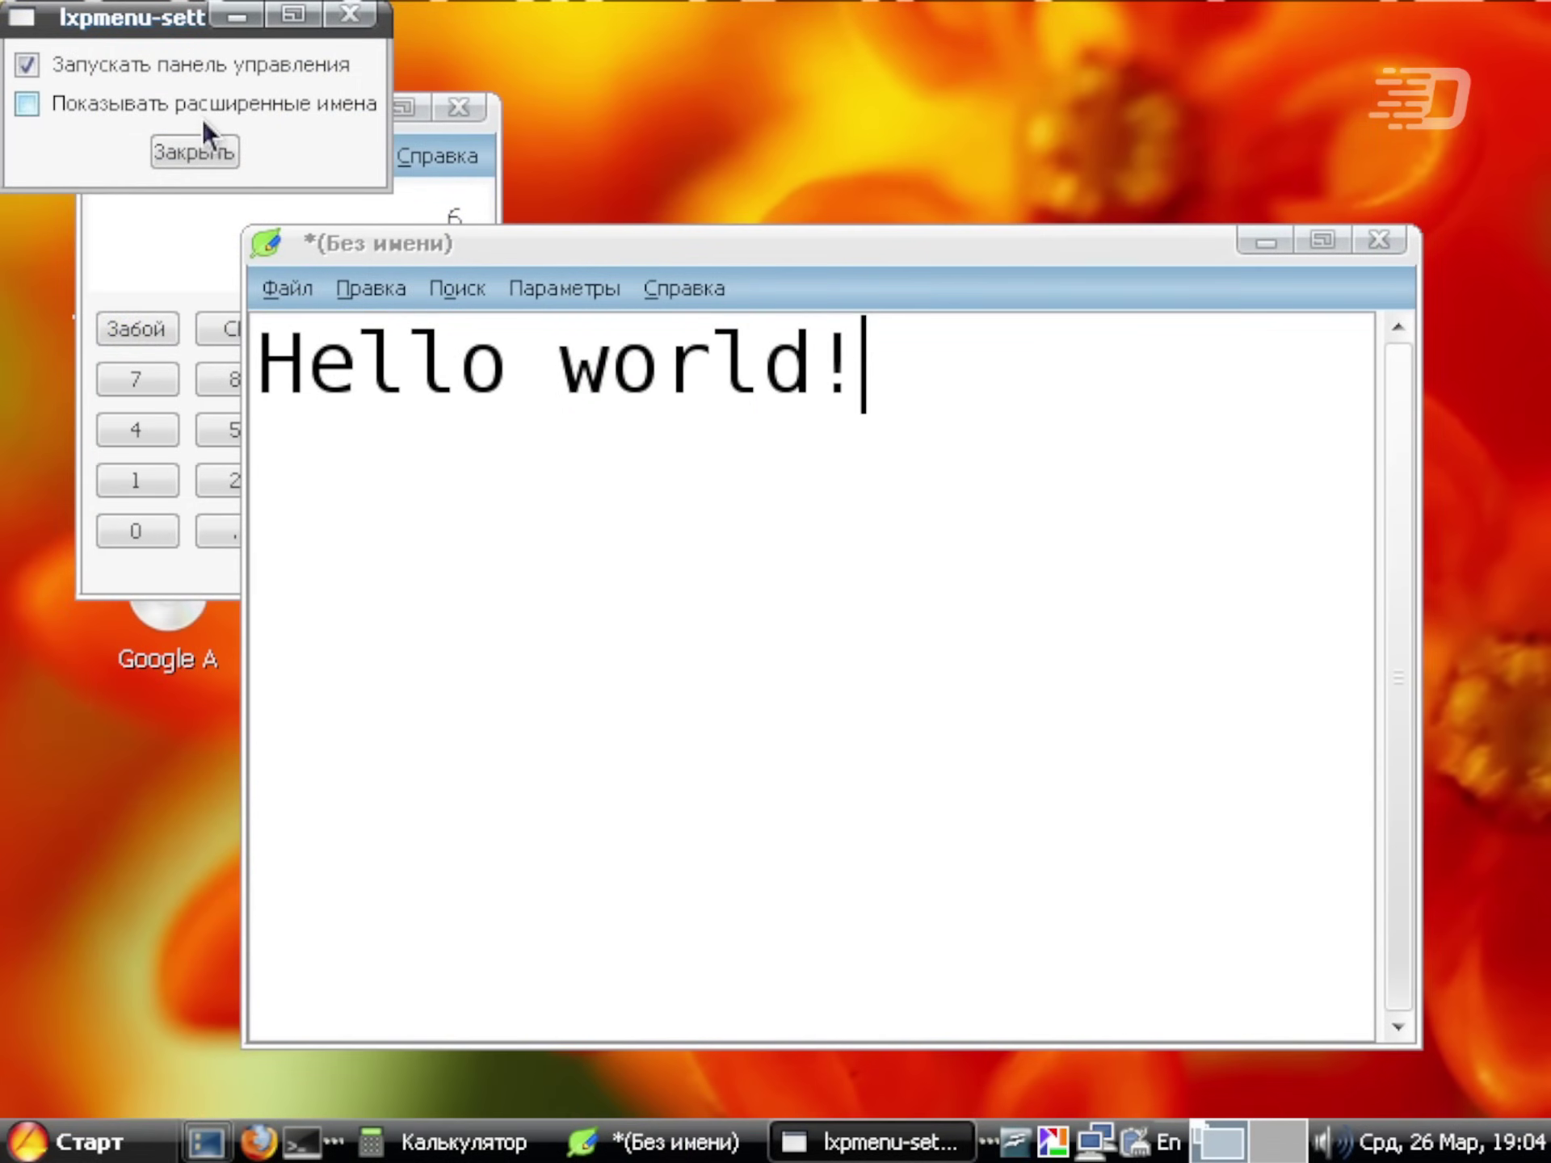
Close the Linux XP menu settings window
{"action": "left_click", "coordinate": [193, 150]}
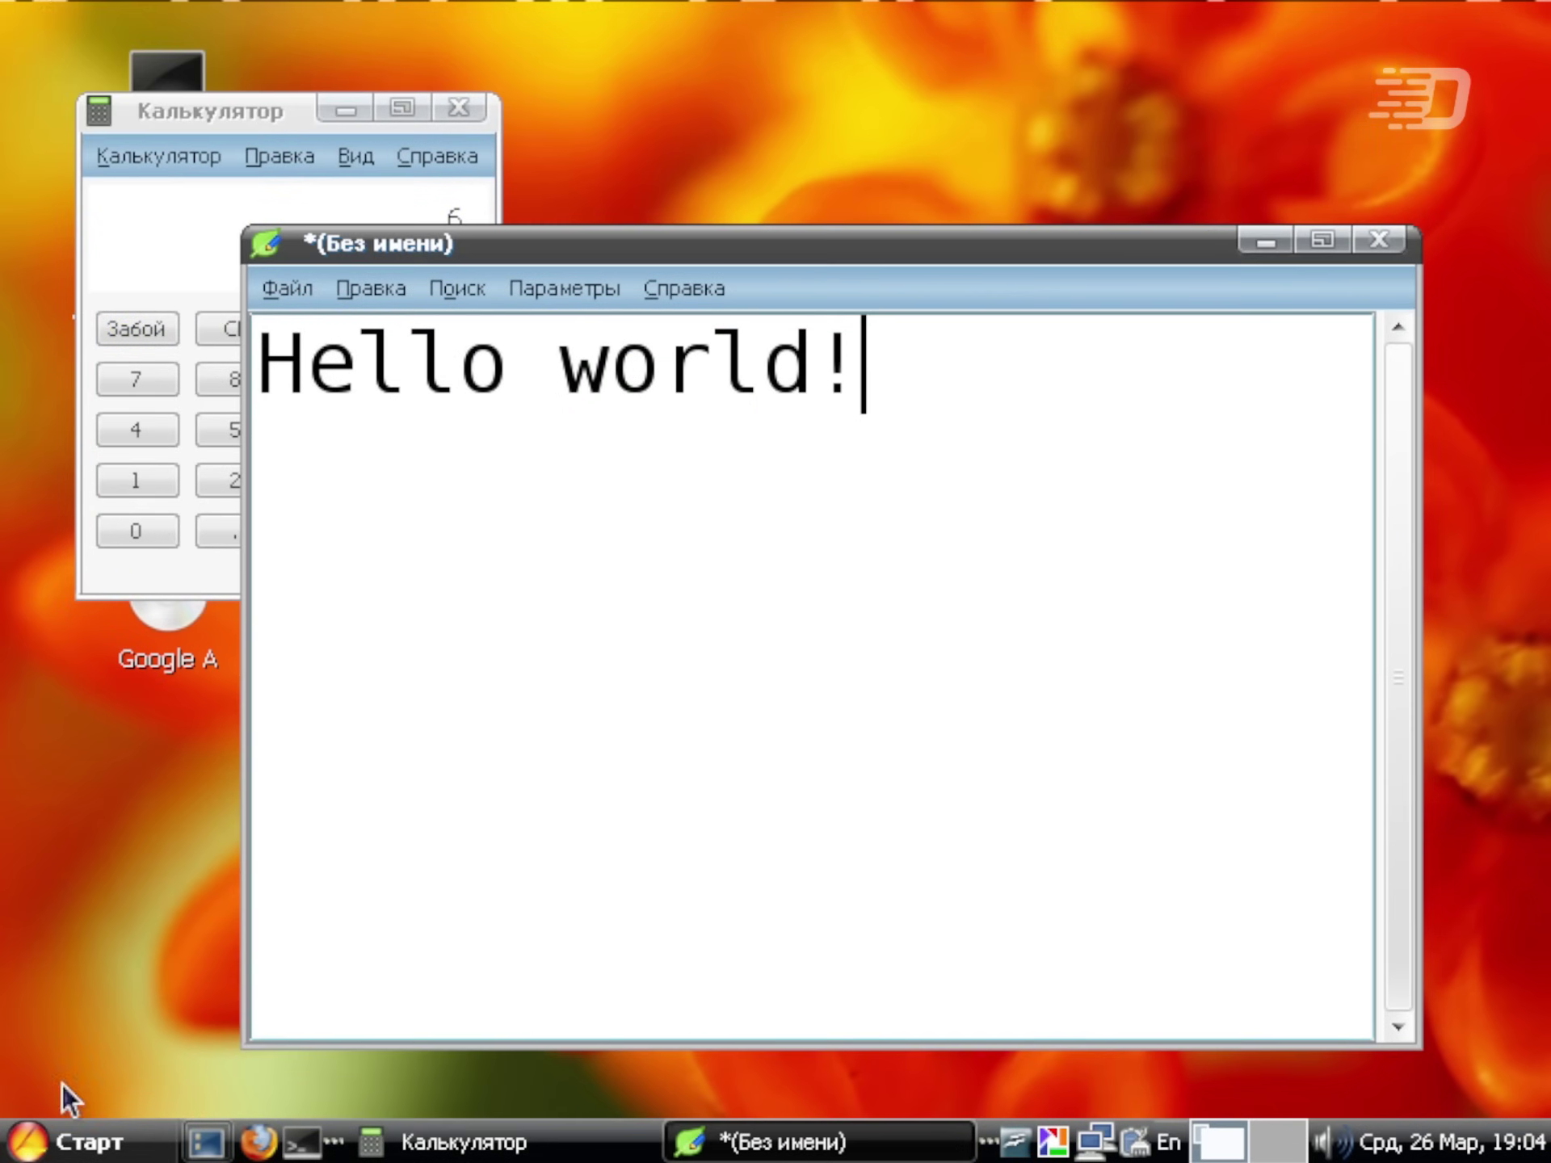
Open the full list of installed programs and look through its categories, including Интернет
{"action": "left_click", "coordinate": [61, 1131]}
{"action": "left_click", "coordinate": [301, 1073]}
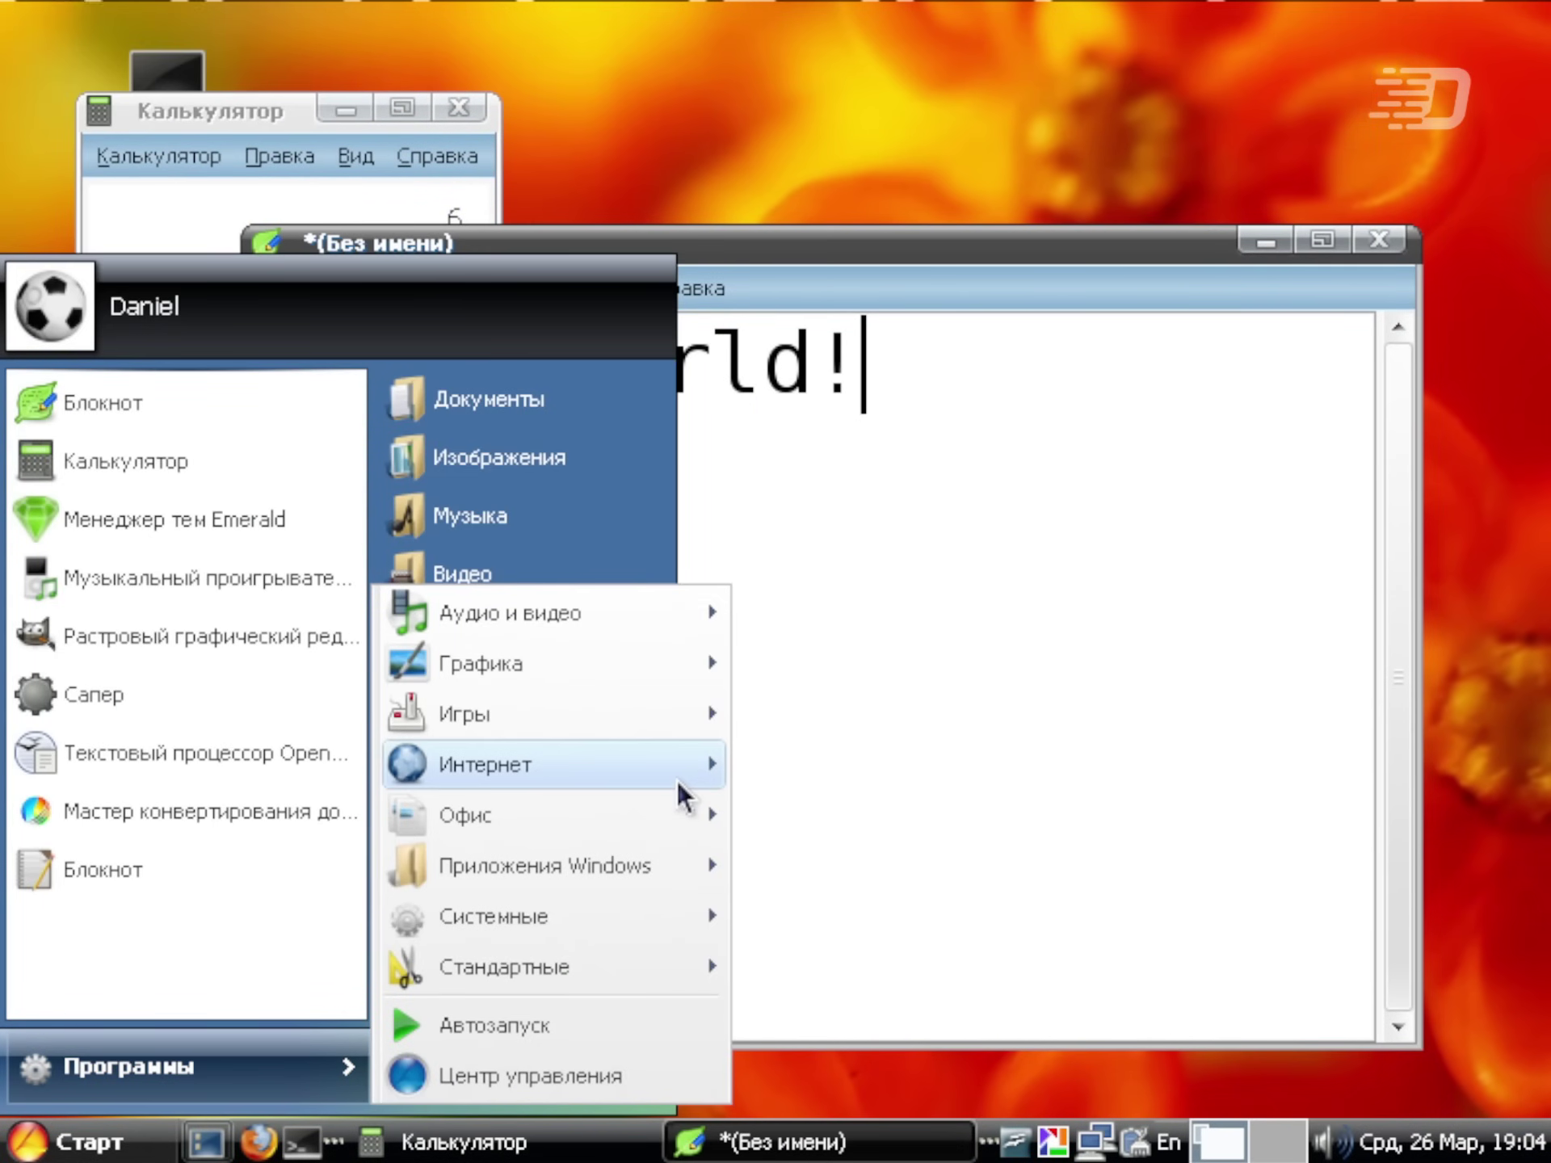
{"action": "mouse_move", "coordinate": [657, 662]}
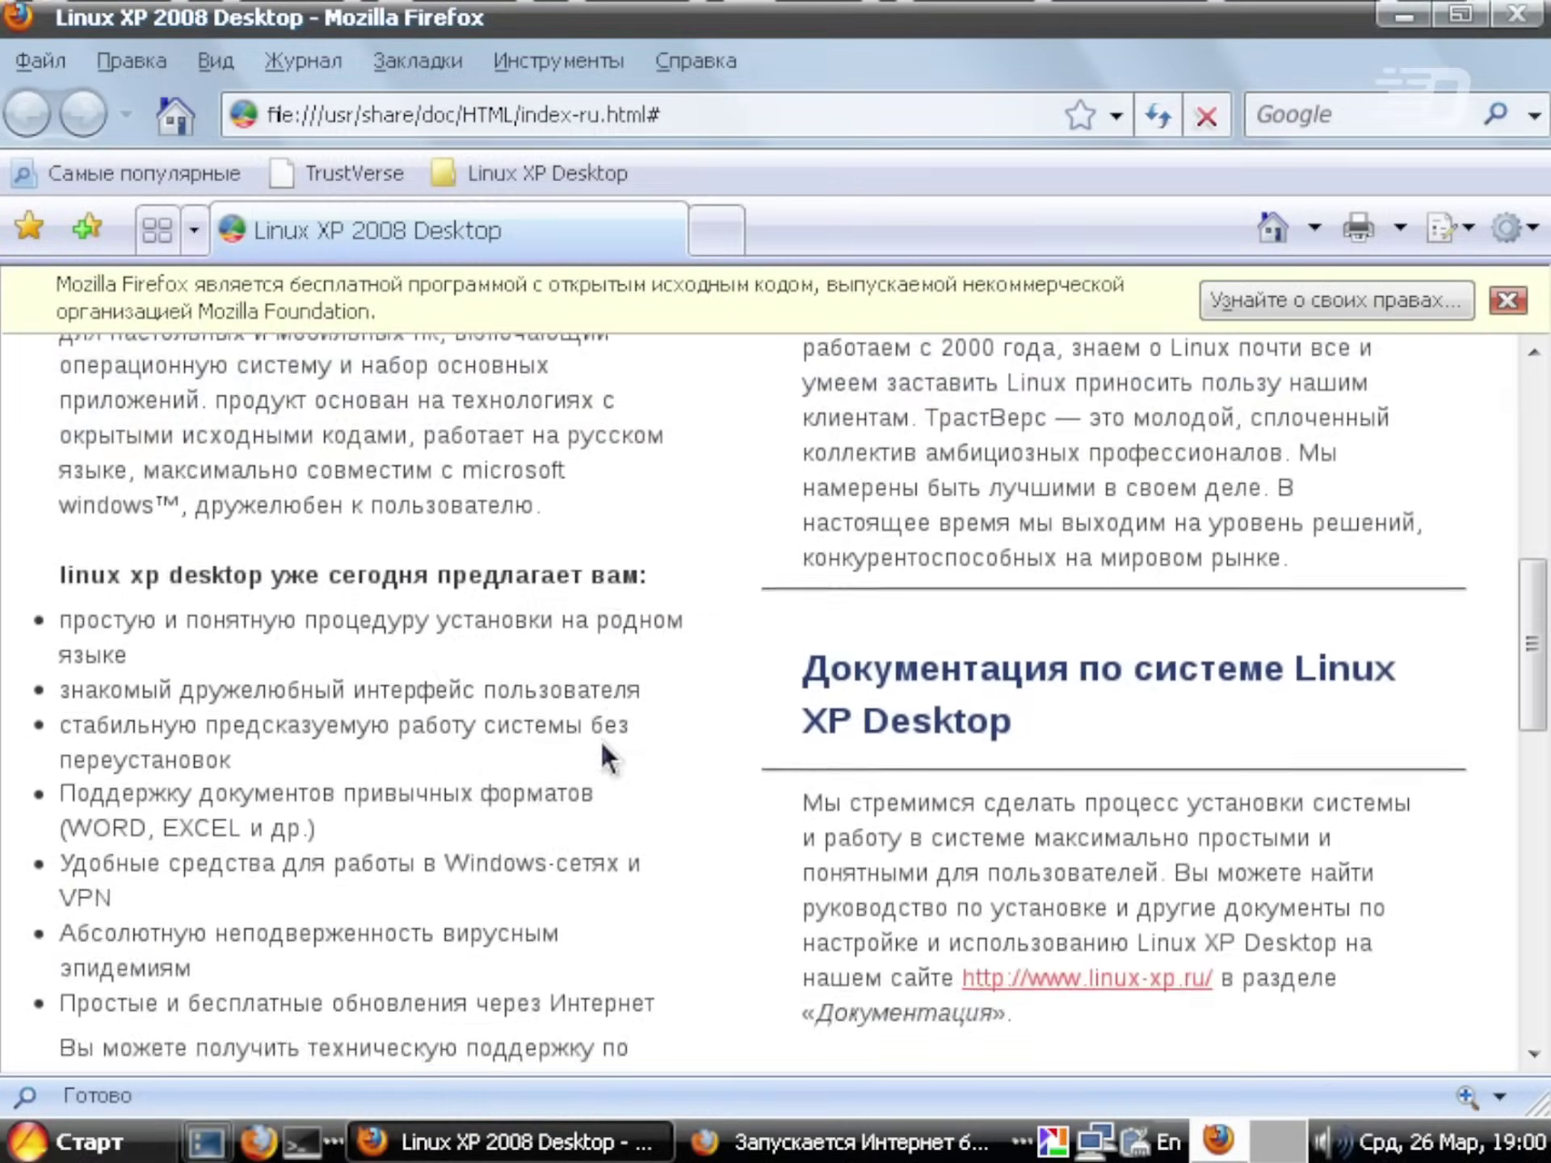
Look through the Linux XP 2008 Desktop page in Firefox
{"action": "scroll", "coordinate": [599, 738], "scroll_direction": "up", "scroll_amount": 5}
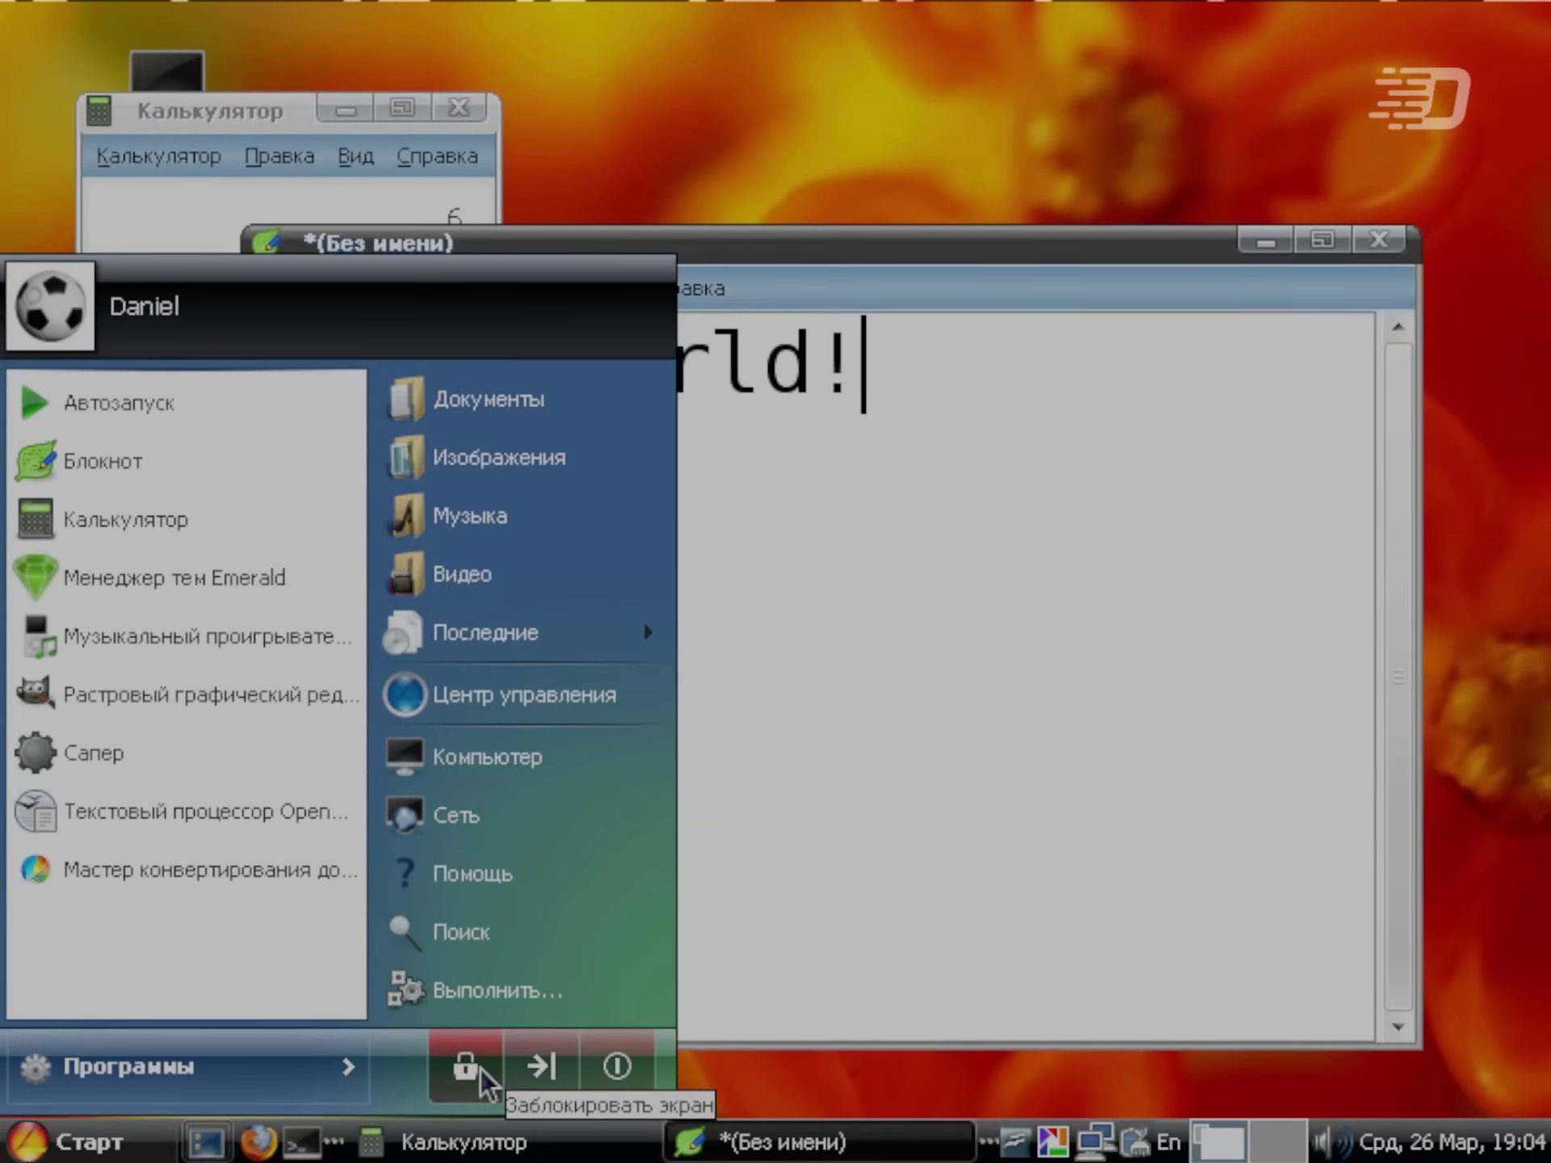
Browse the GNOME help topics, including Звук и видео, Игры and Интернет
{"action": "left_click", "coordinate": [644, 784]}
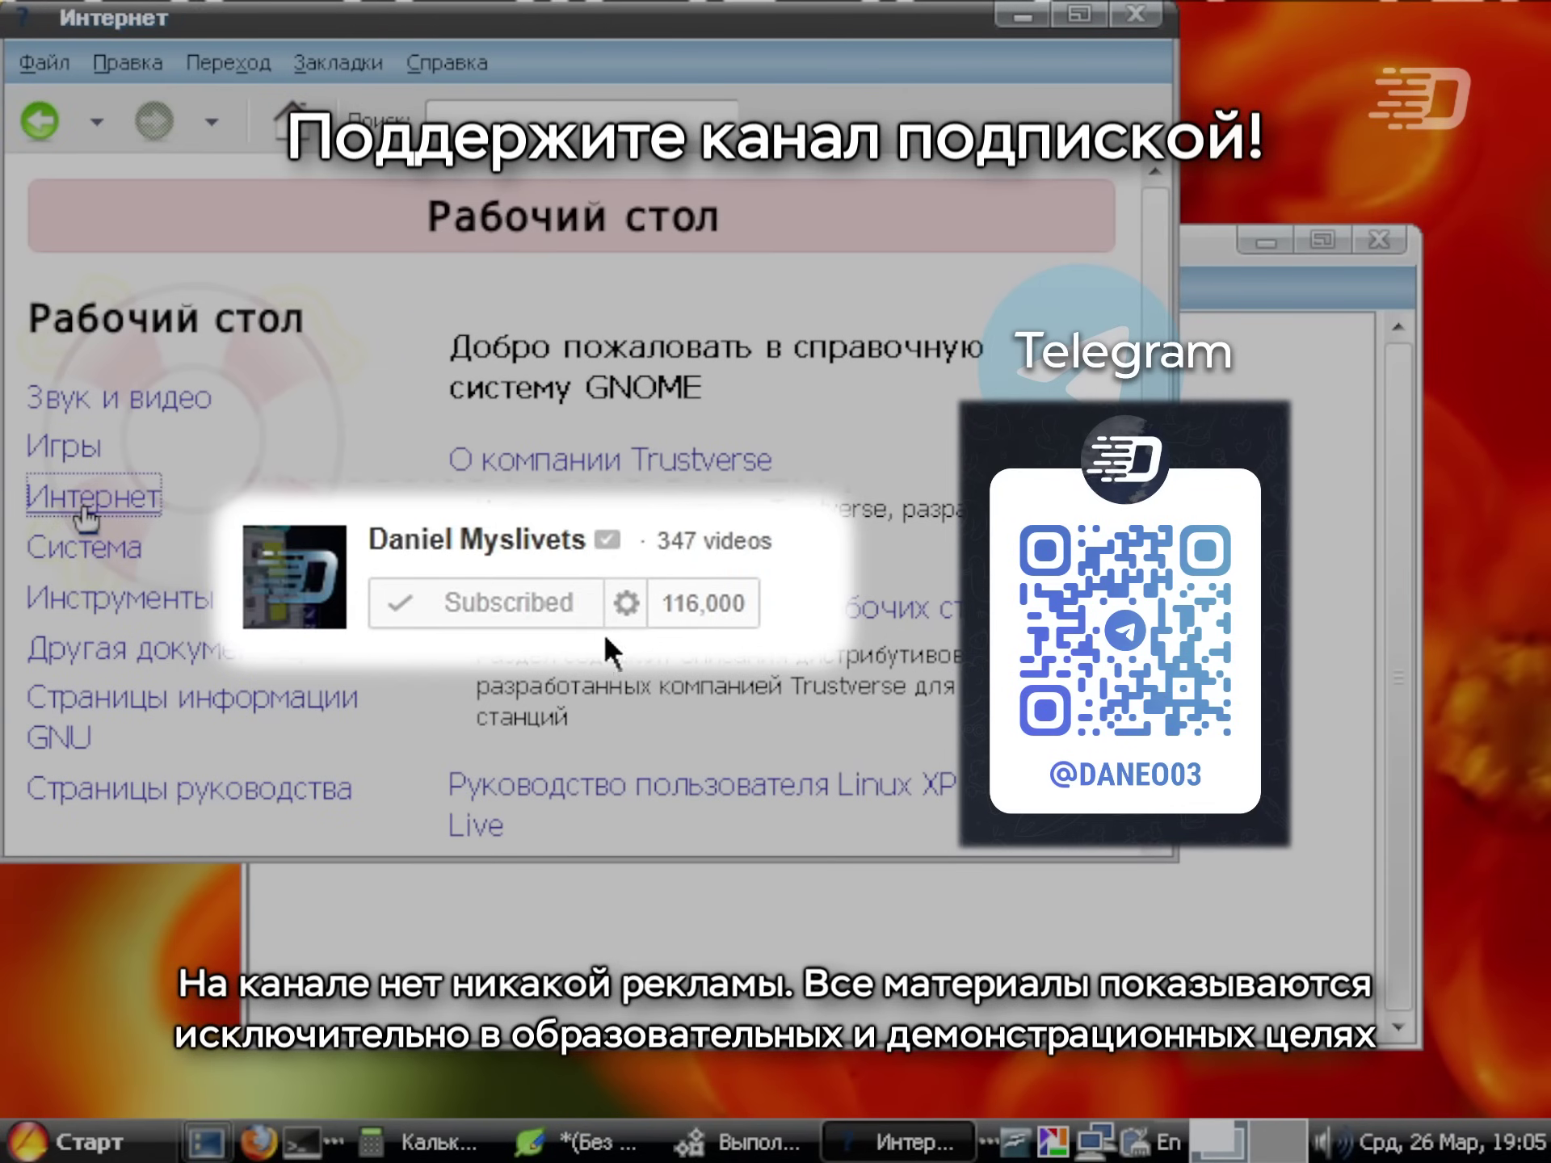
{"action": "left_click", "coordinate": [113, 407]}
{"action": "left_click", "coordinate": [91, 467]}
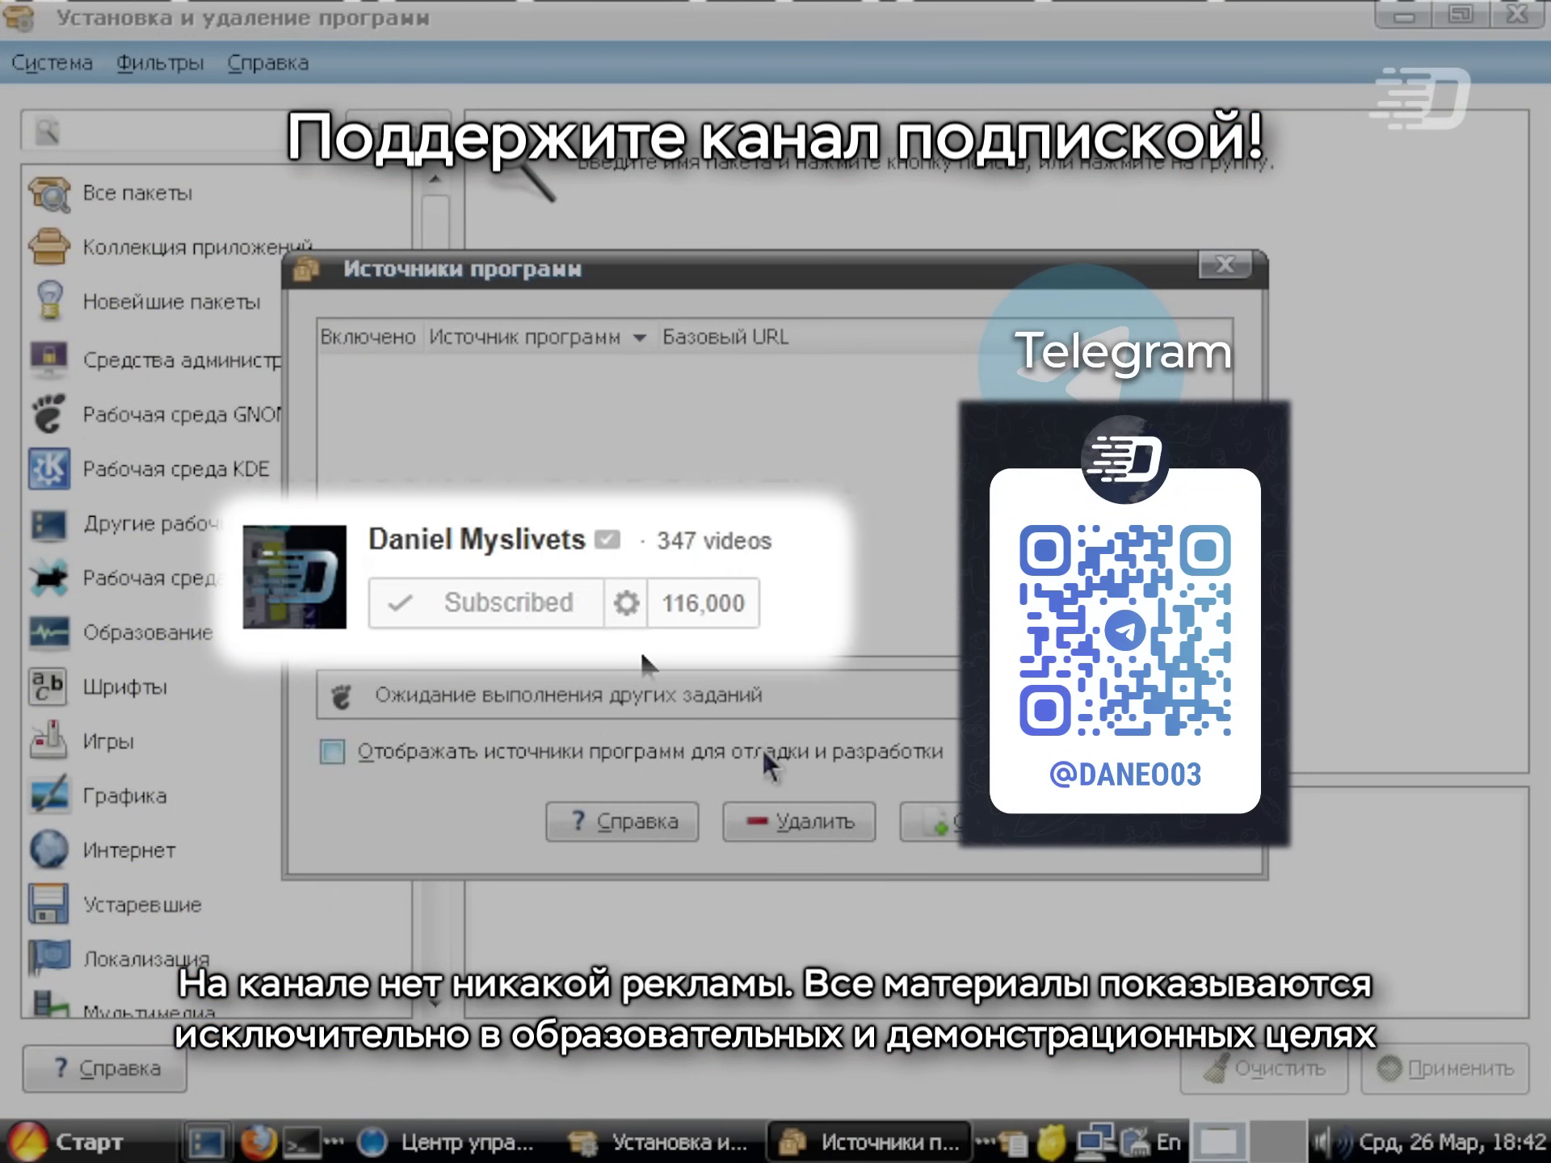
Close the Источники программ dialog and browse the application collection, administration tools and KDE package groups
{"action": "left_click", "coordinate": [1225, 265]}
{"action": "left_click", "coordinate": [315, 247]}
{"action": "left_click", "coordinate": [327, 367]}
{"action": "left_click", "coordinate": [360, 472]}
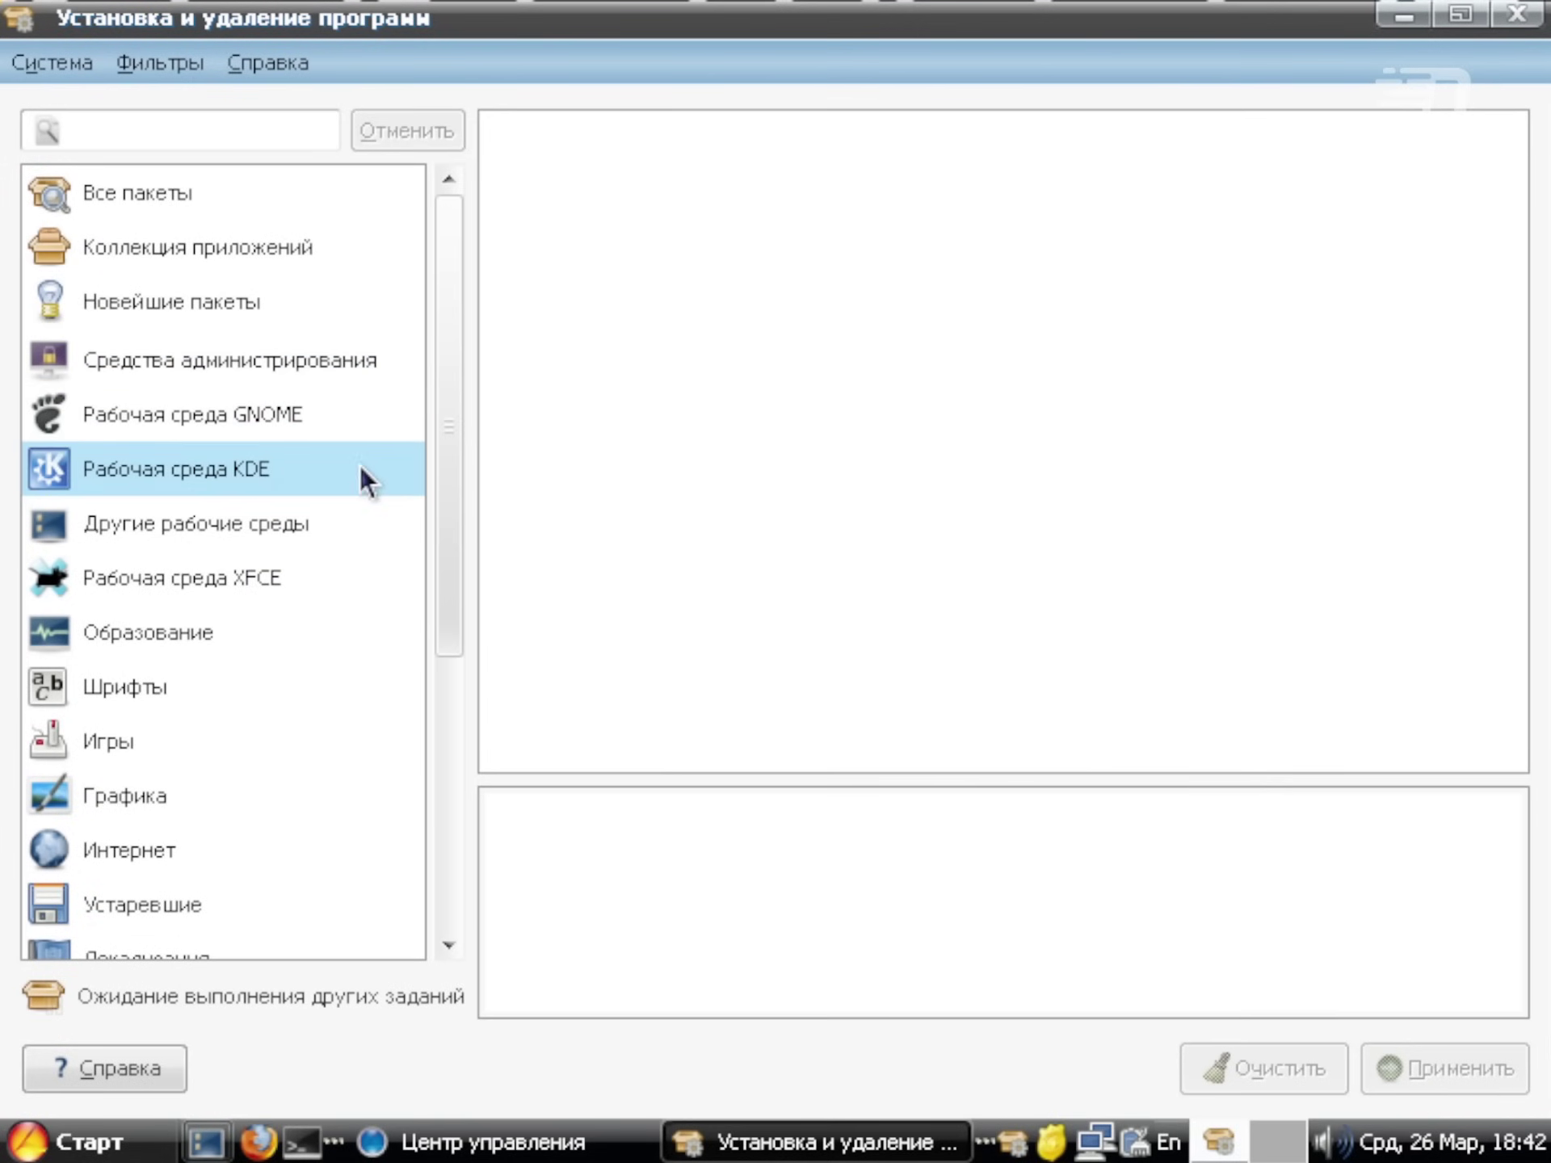
Look through the remaining package groups, including Графика, and quit the Установка и удаление программ window
{"action": "left_click_drag", "start_coordinate": [346, 535], "coordinate": [289, 796]}
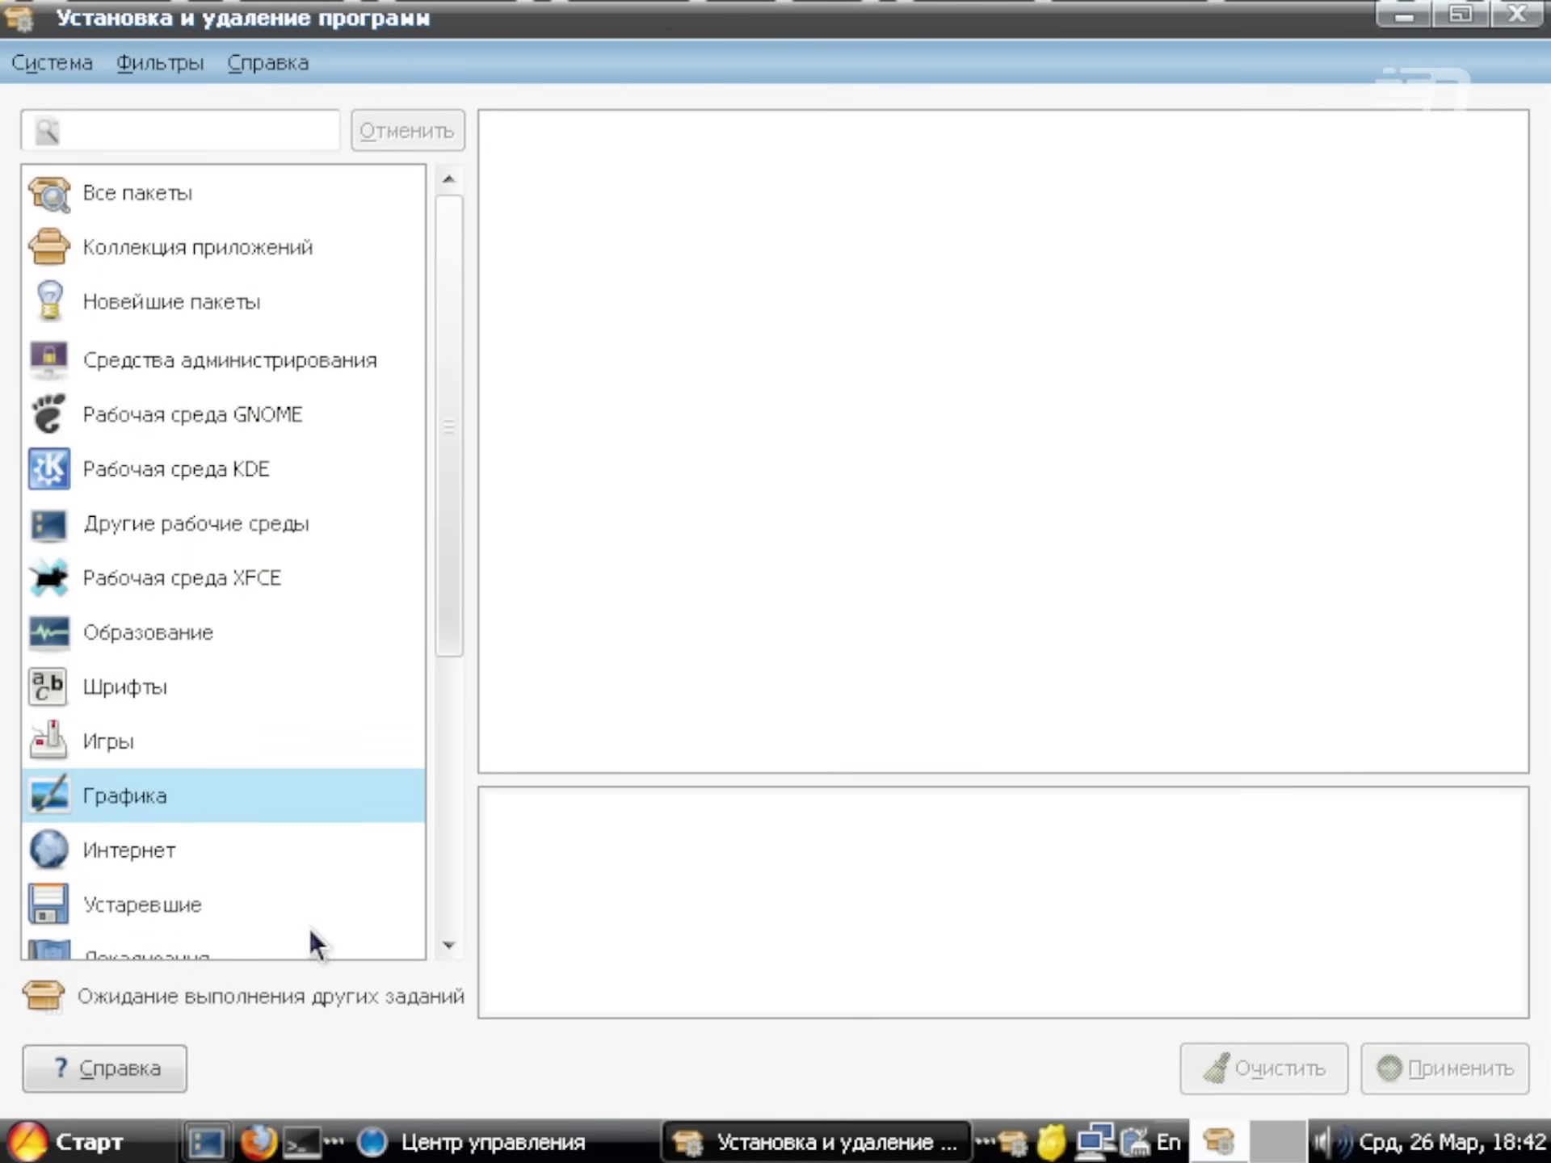
{"action": "scroll", "coordinate": [294, 616], "scroll_direction": "down", "scroll_amount": 5}
{"action": "left_click", "coordinate": [249, 876]}
{"action": "scroll", "coordinate": [254, 473], "scroll_direction": "up", "scroll_amount": 5}
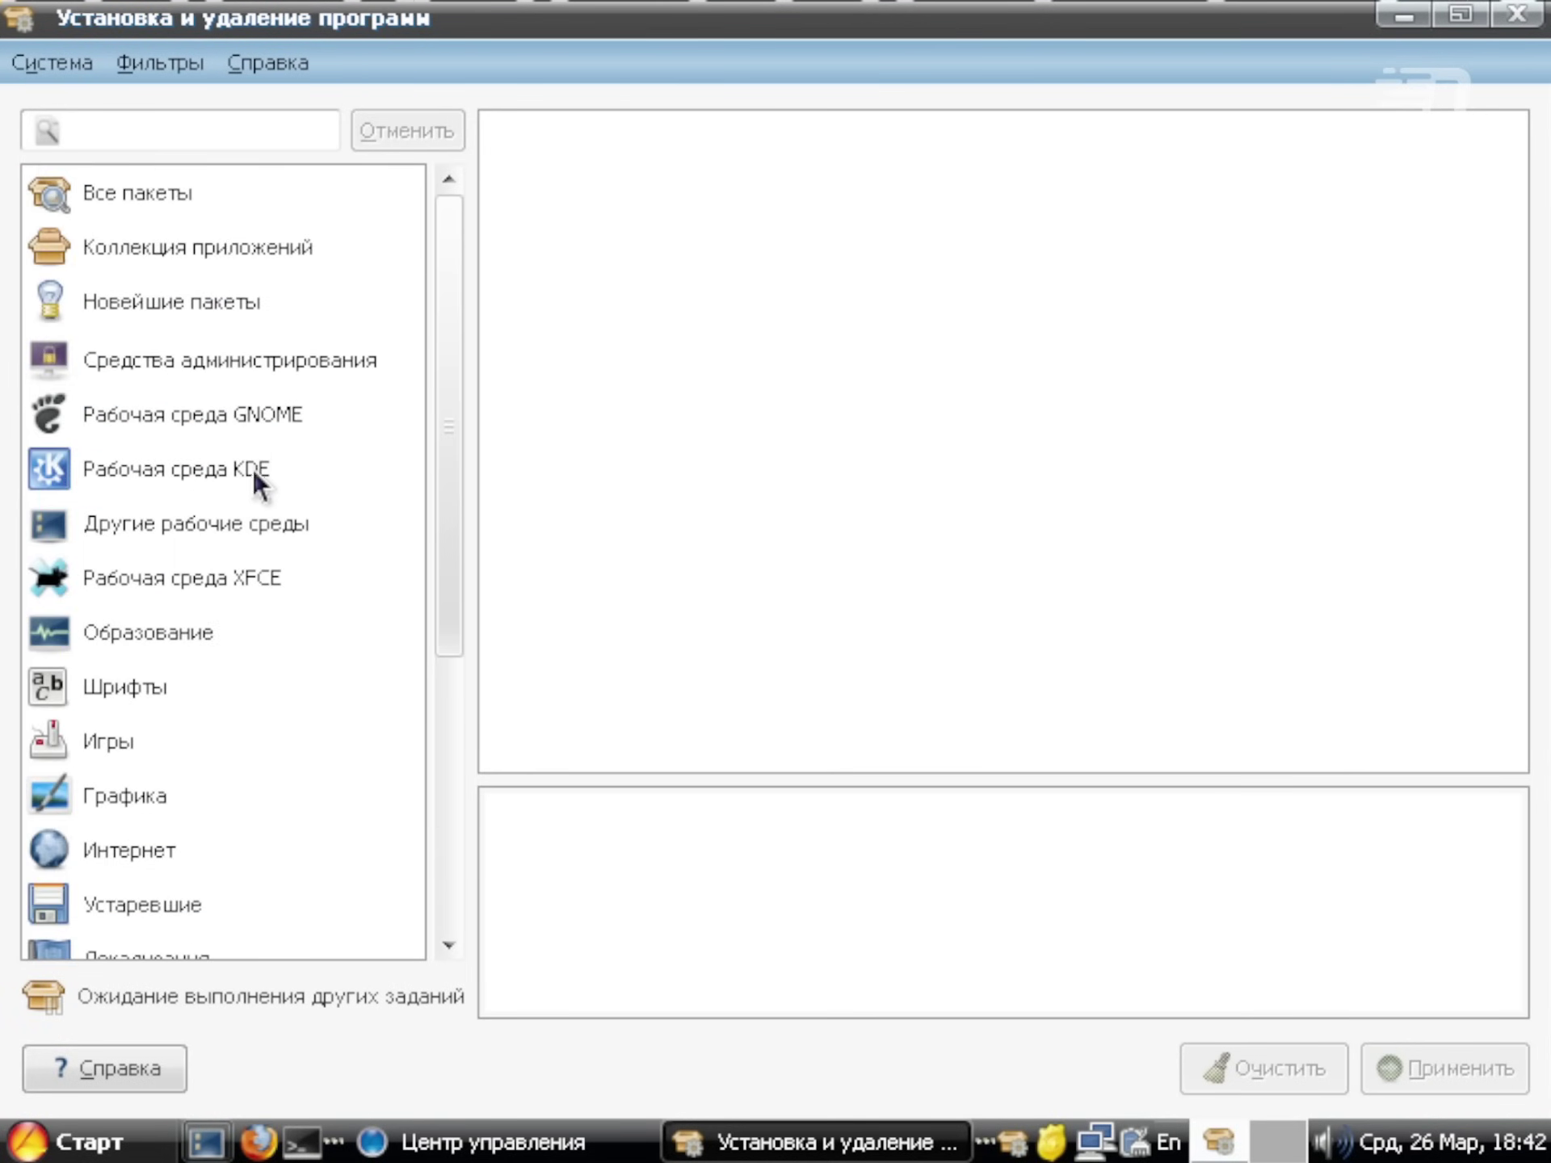
{"action": "left_click", "coordinate": [51, 62]}
{"action": "left_click", "coordinate": [110, 239]}
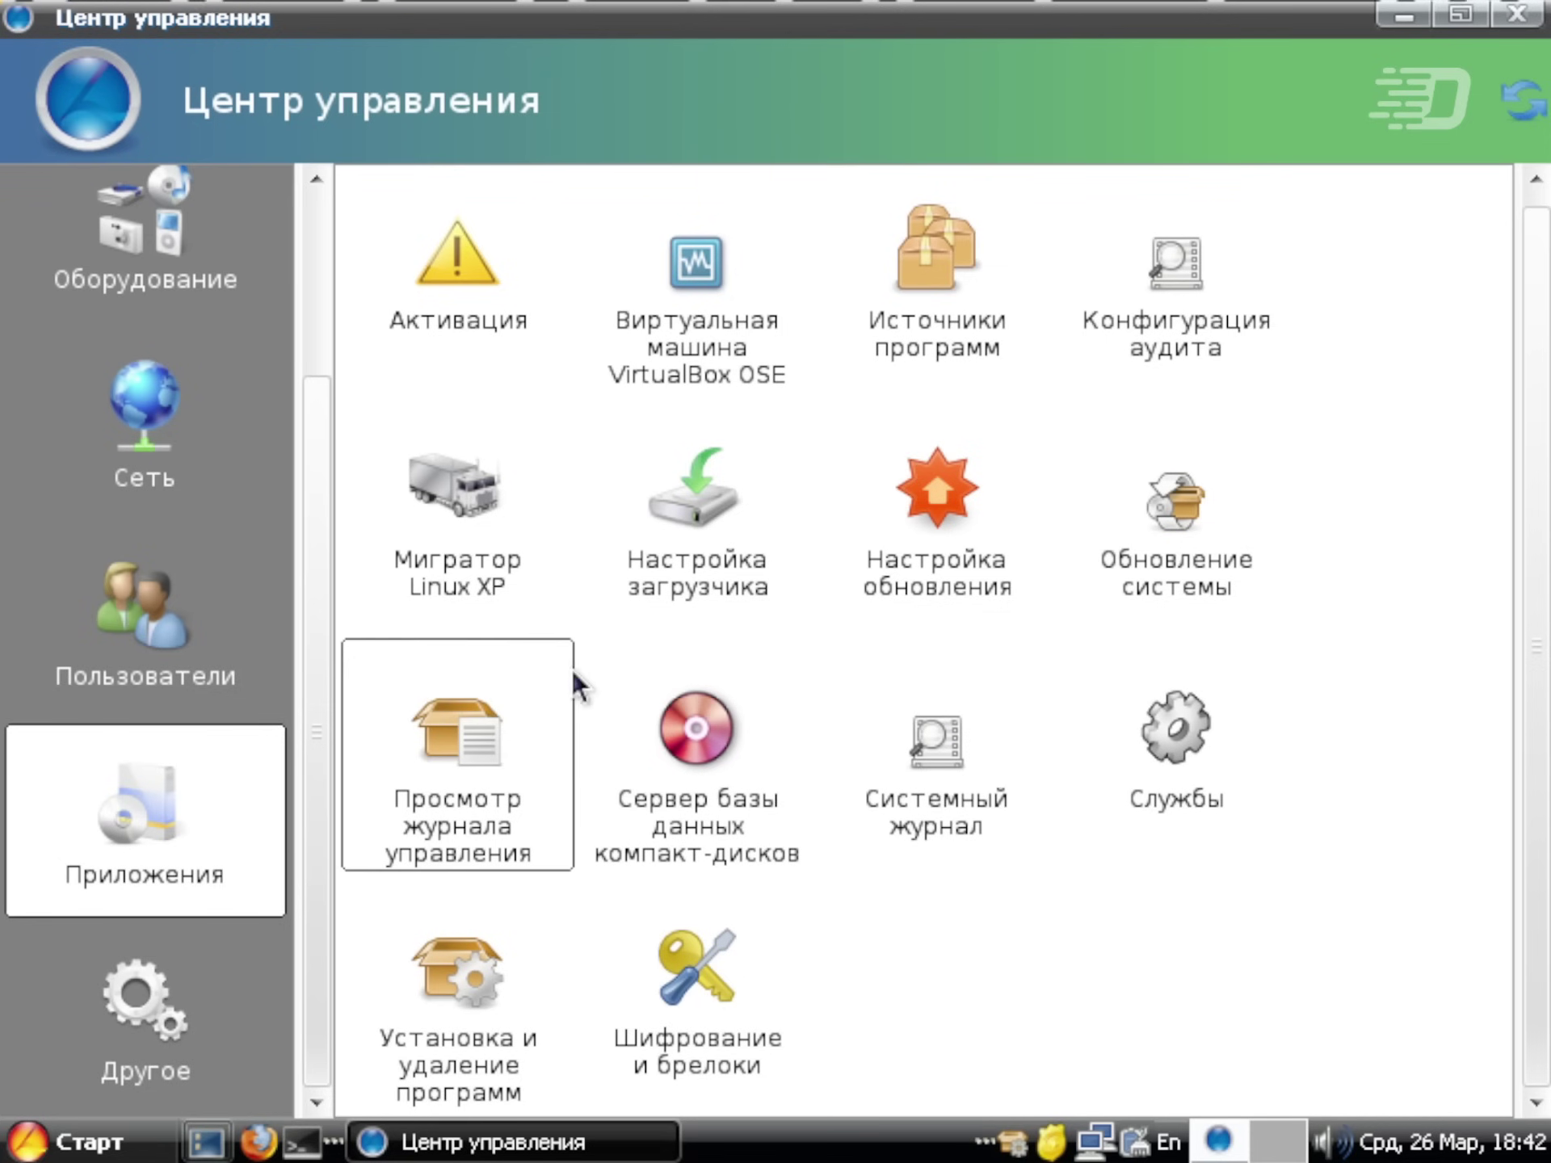